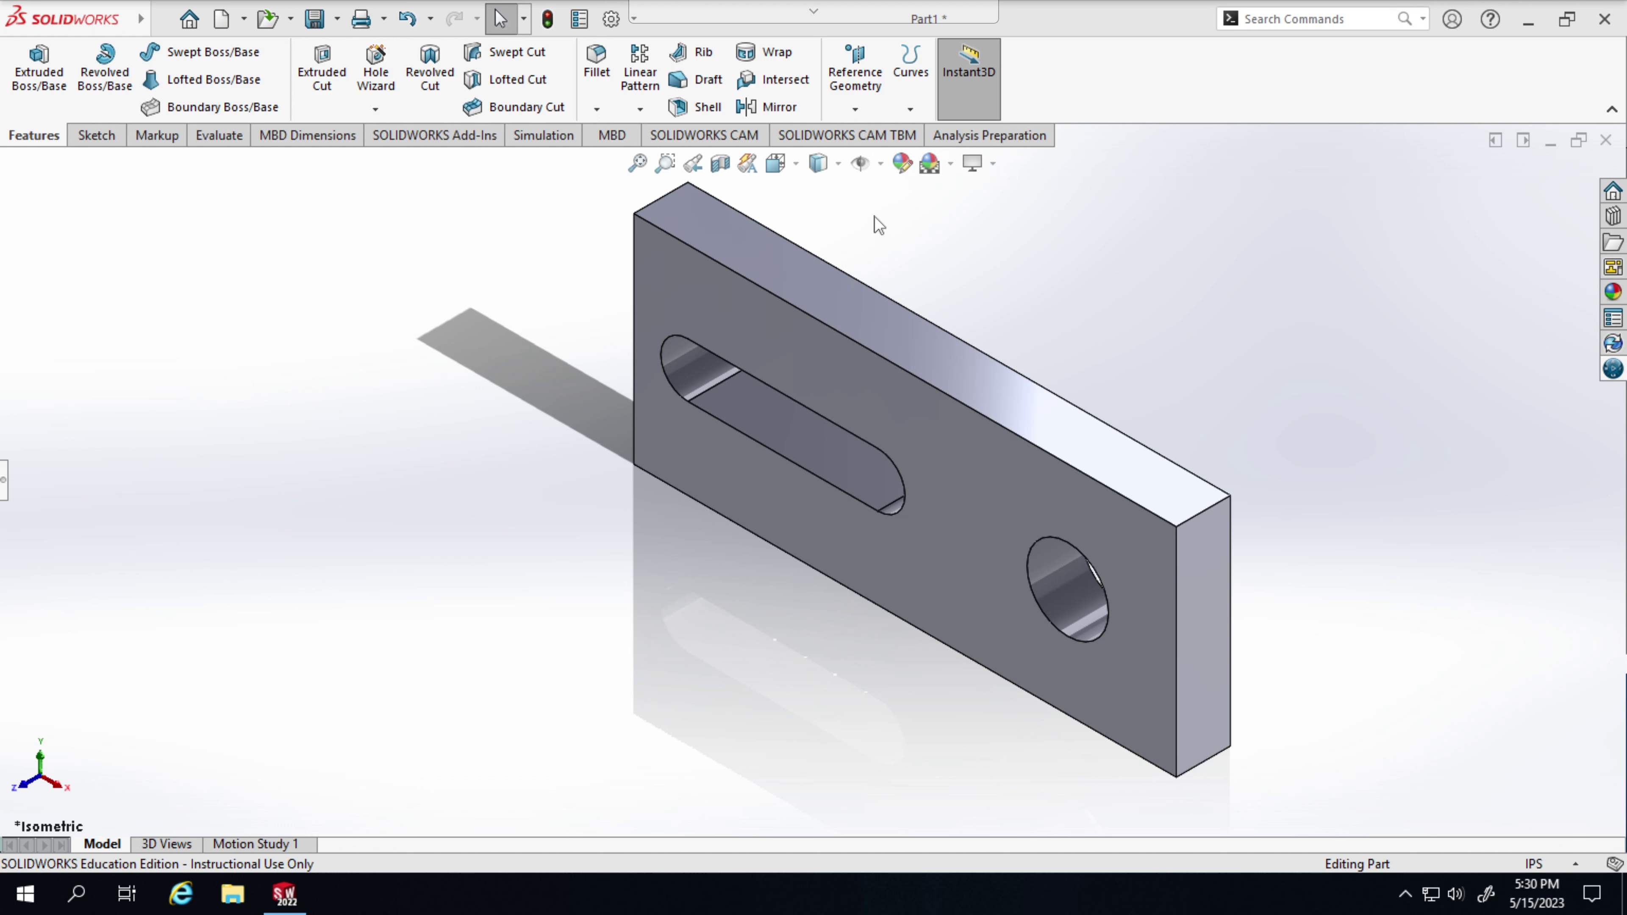
- Show the slotted plate in the isometric view and fit it to the graphics area
left_click(793, 171)
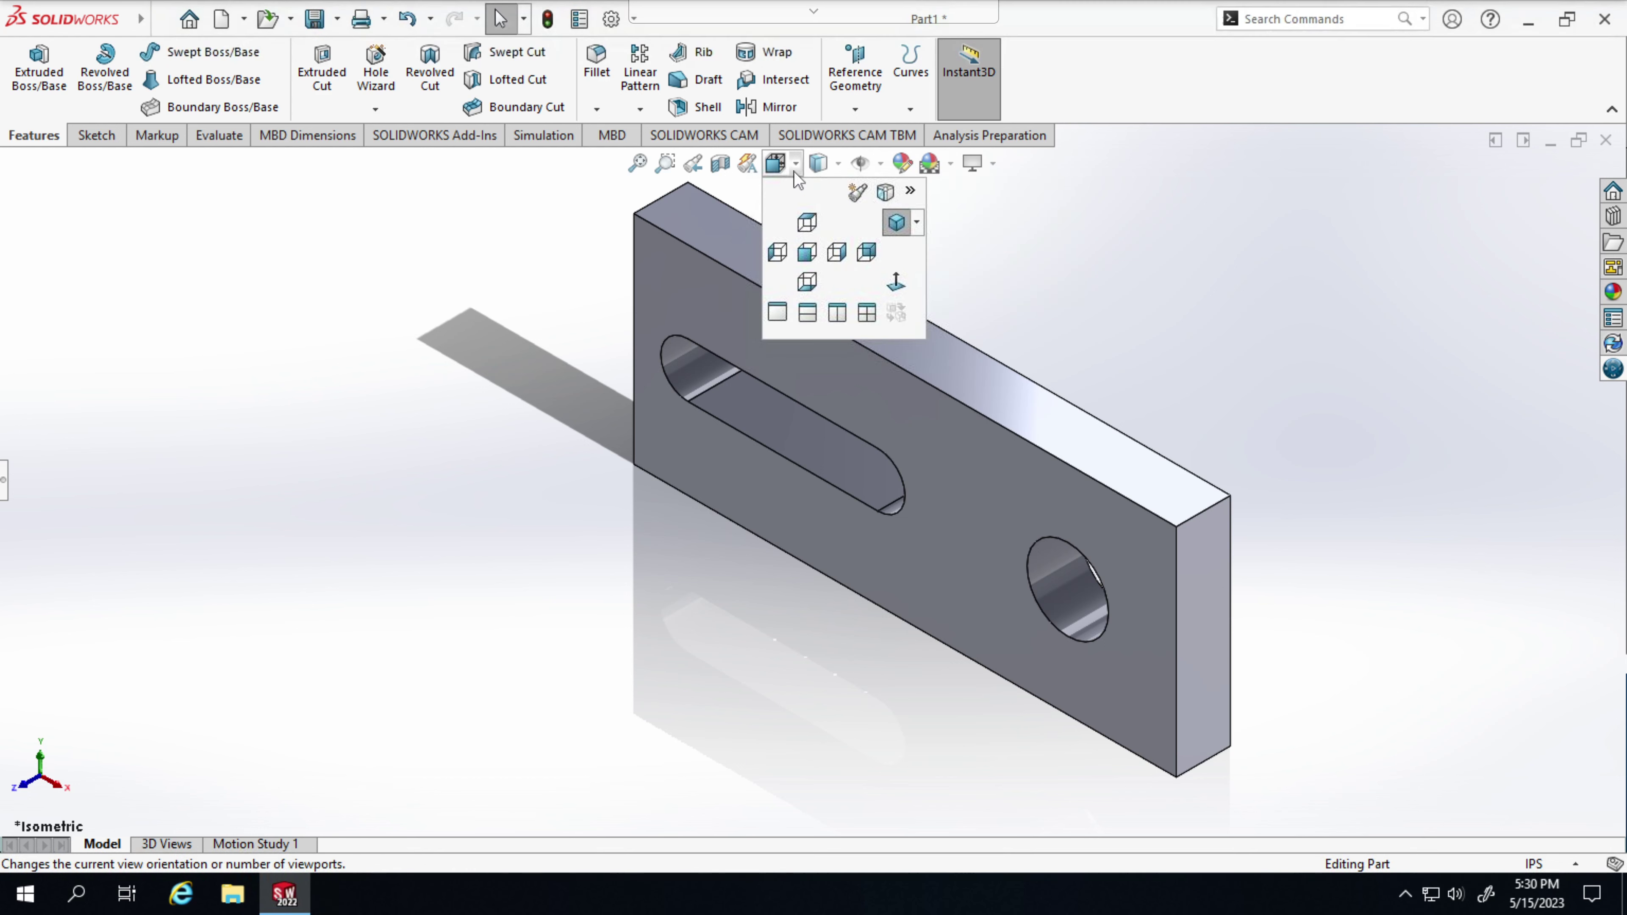
left_click(894, 225)
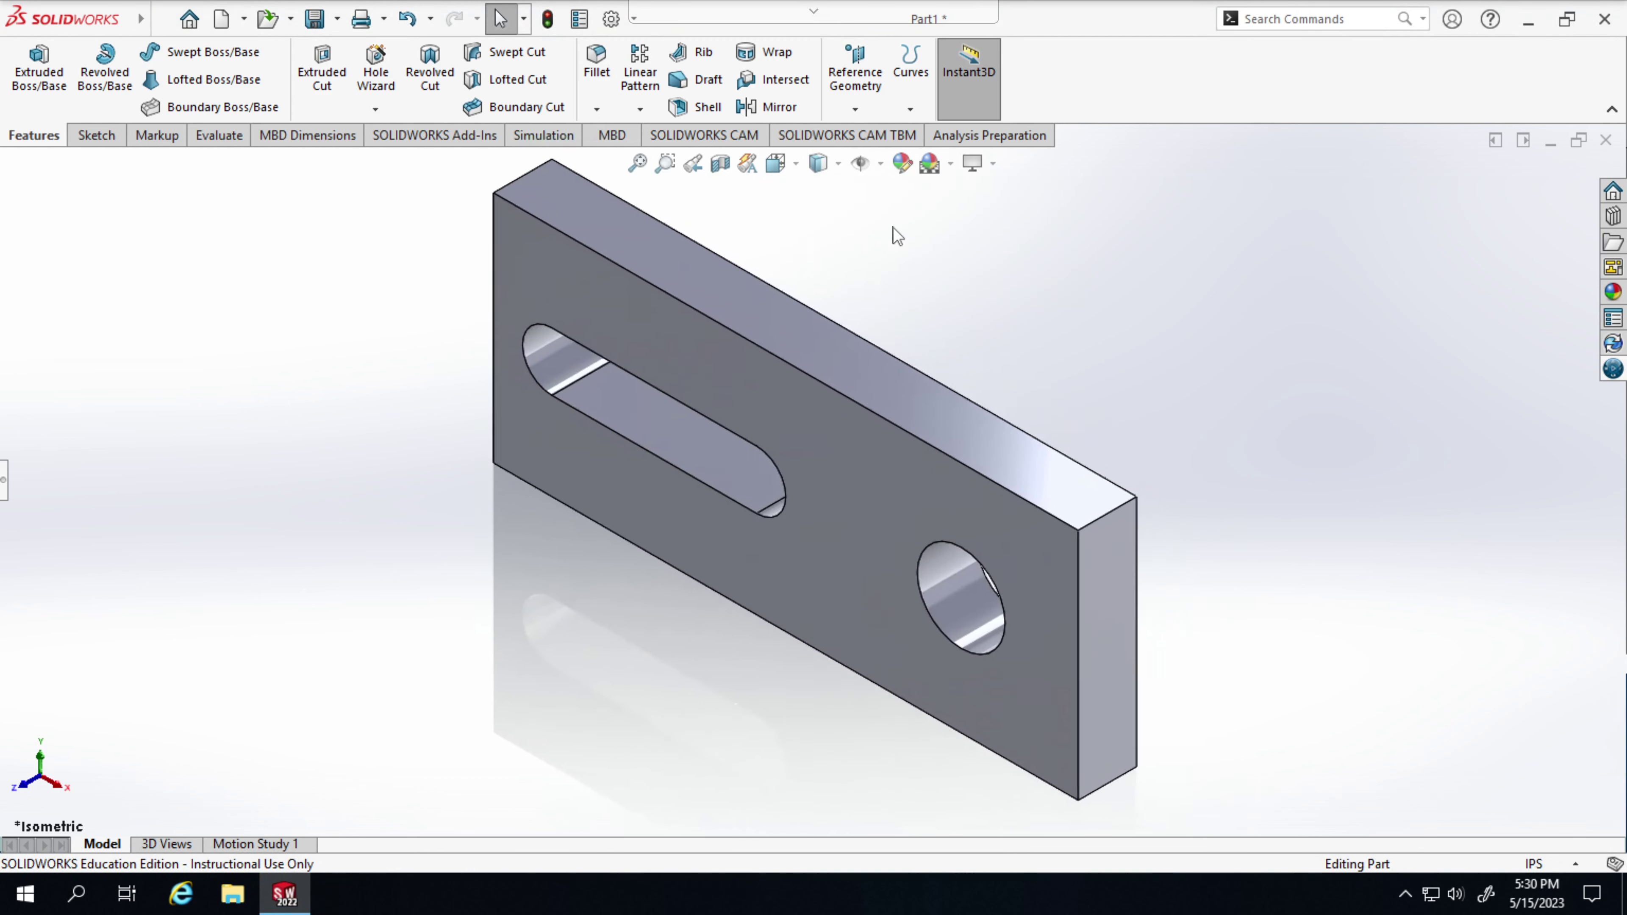
left_click(801, 170)
left_click(917, 223)
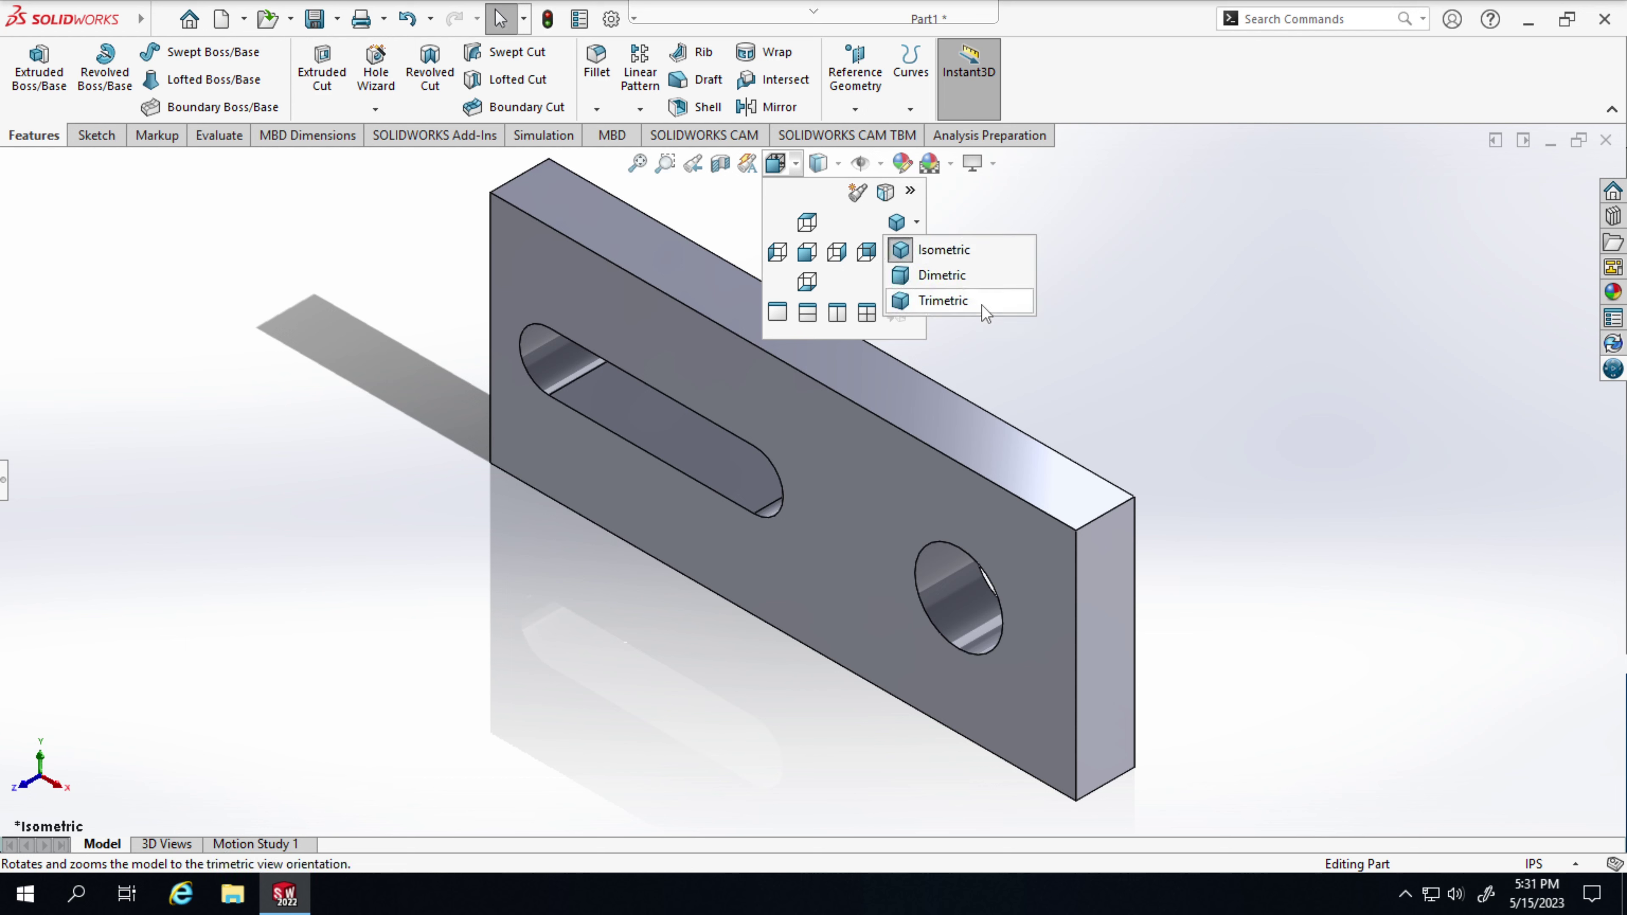
left_click(981, 260)
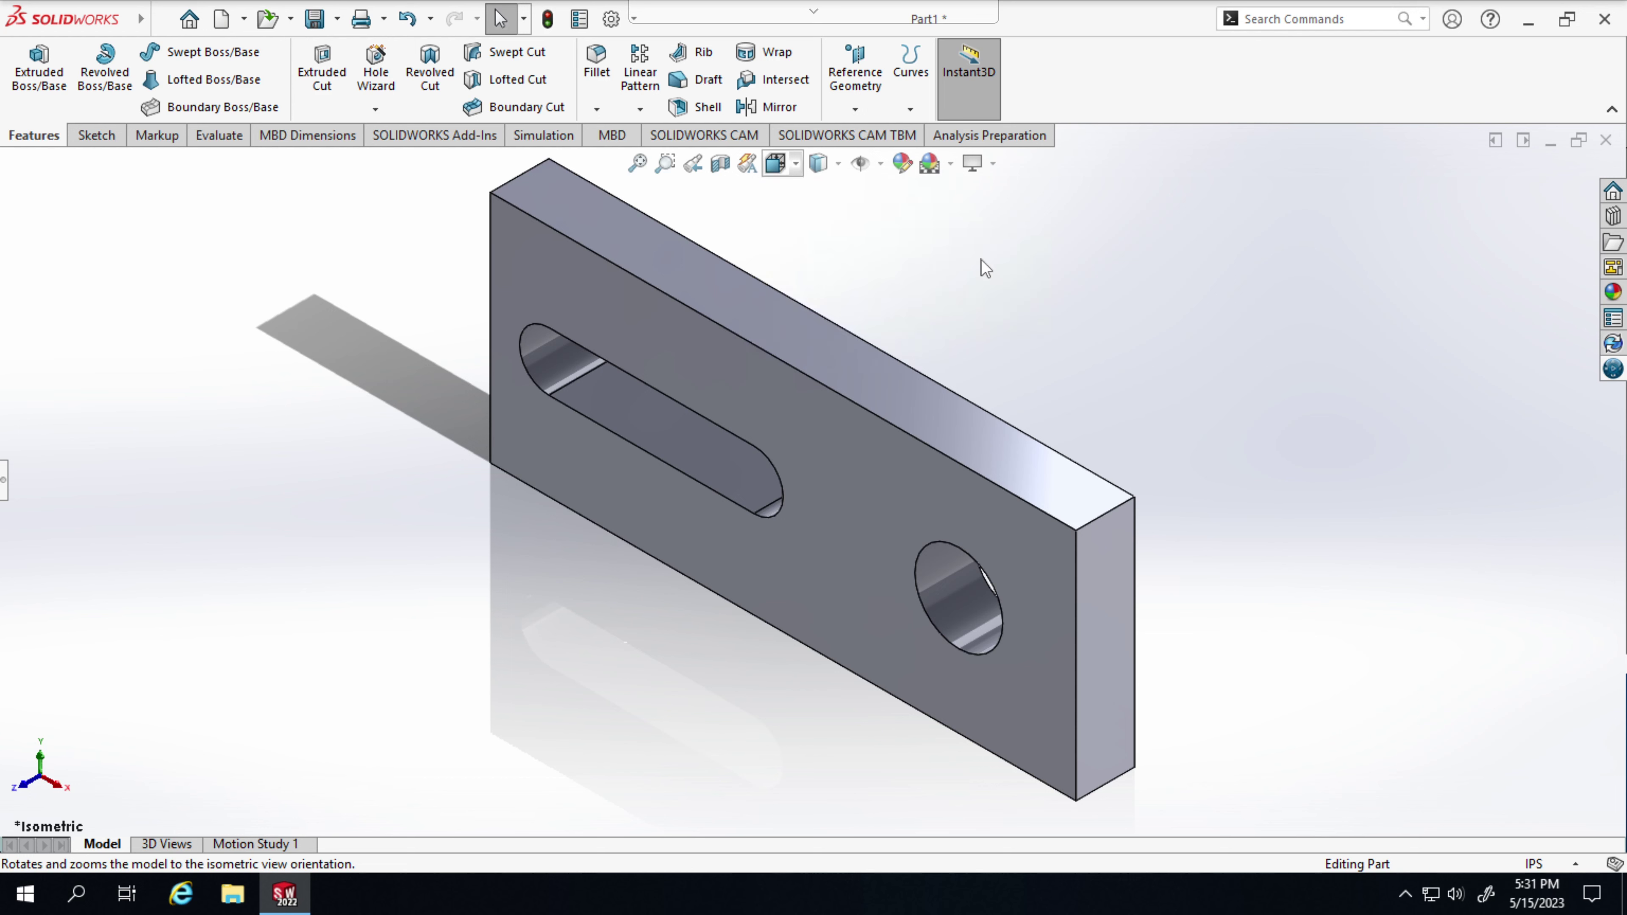
left_click(640, 174)
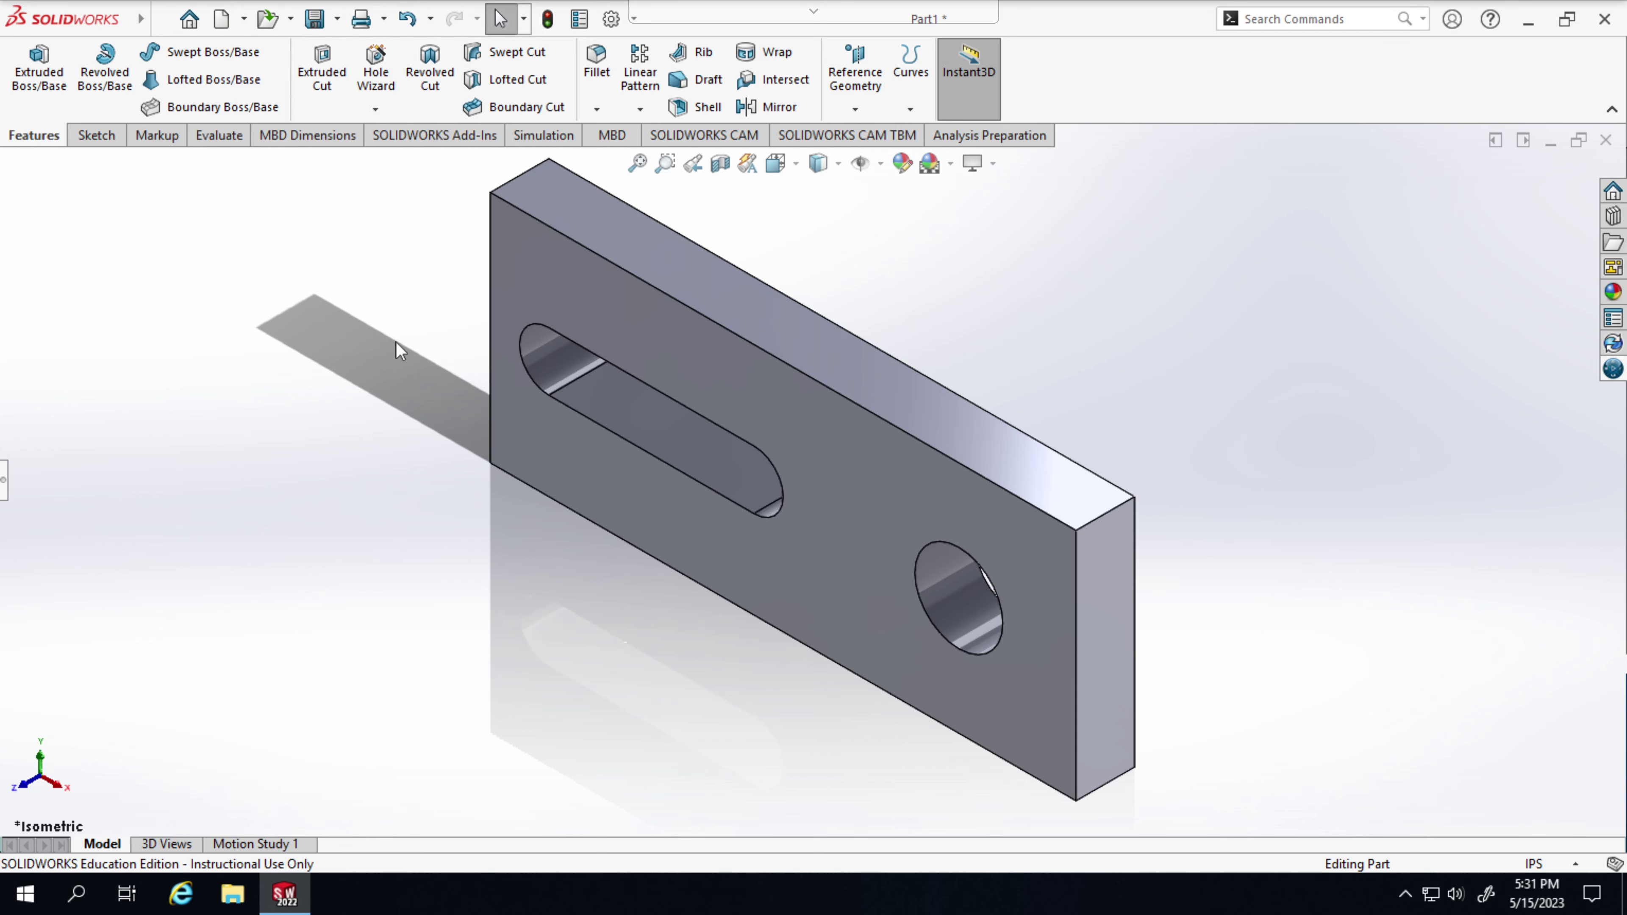
- Rotate the plate and pan it out of sight, and restore the isometric view
middle_click_drag(403, 353, 450, 372)
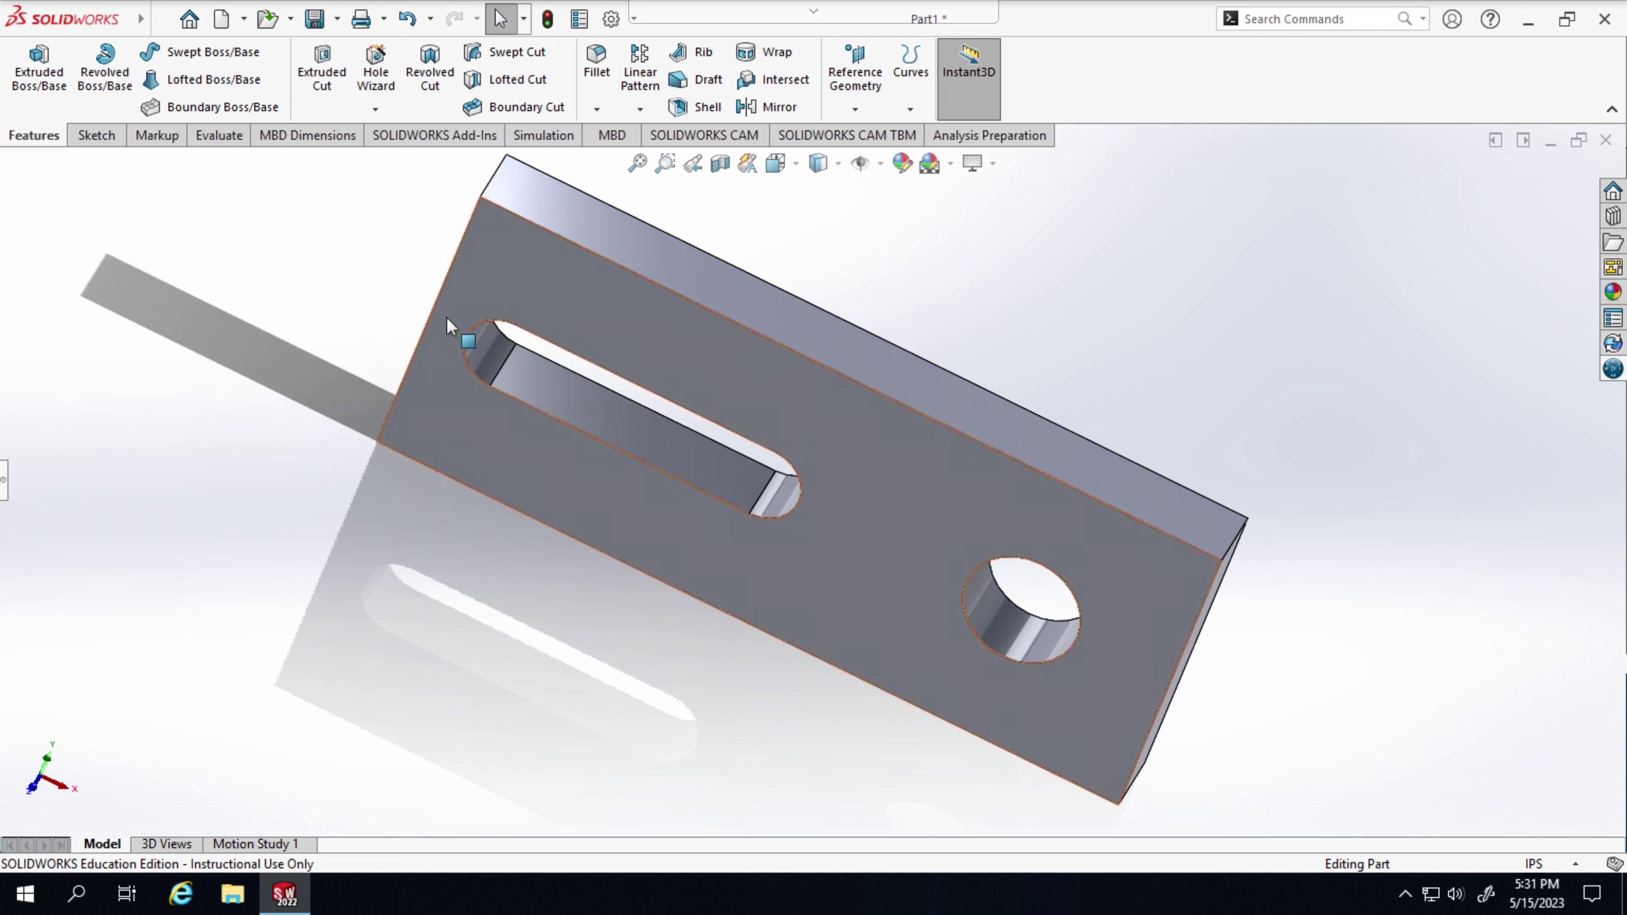
middle_click_drag(432, 306, 1304, 428, "ctrl")
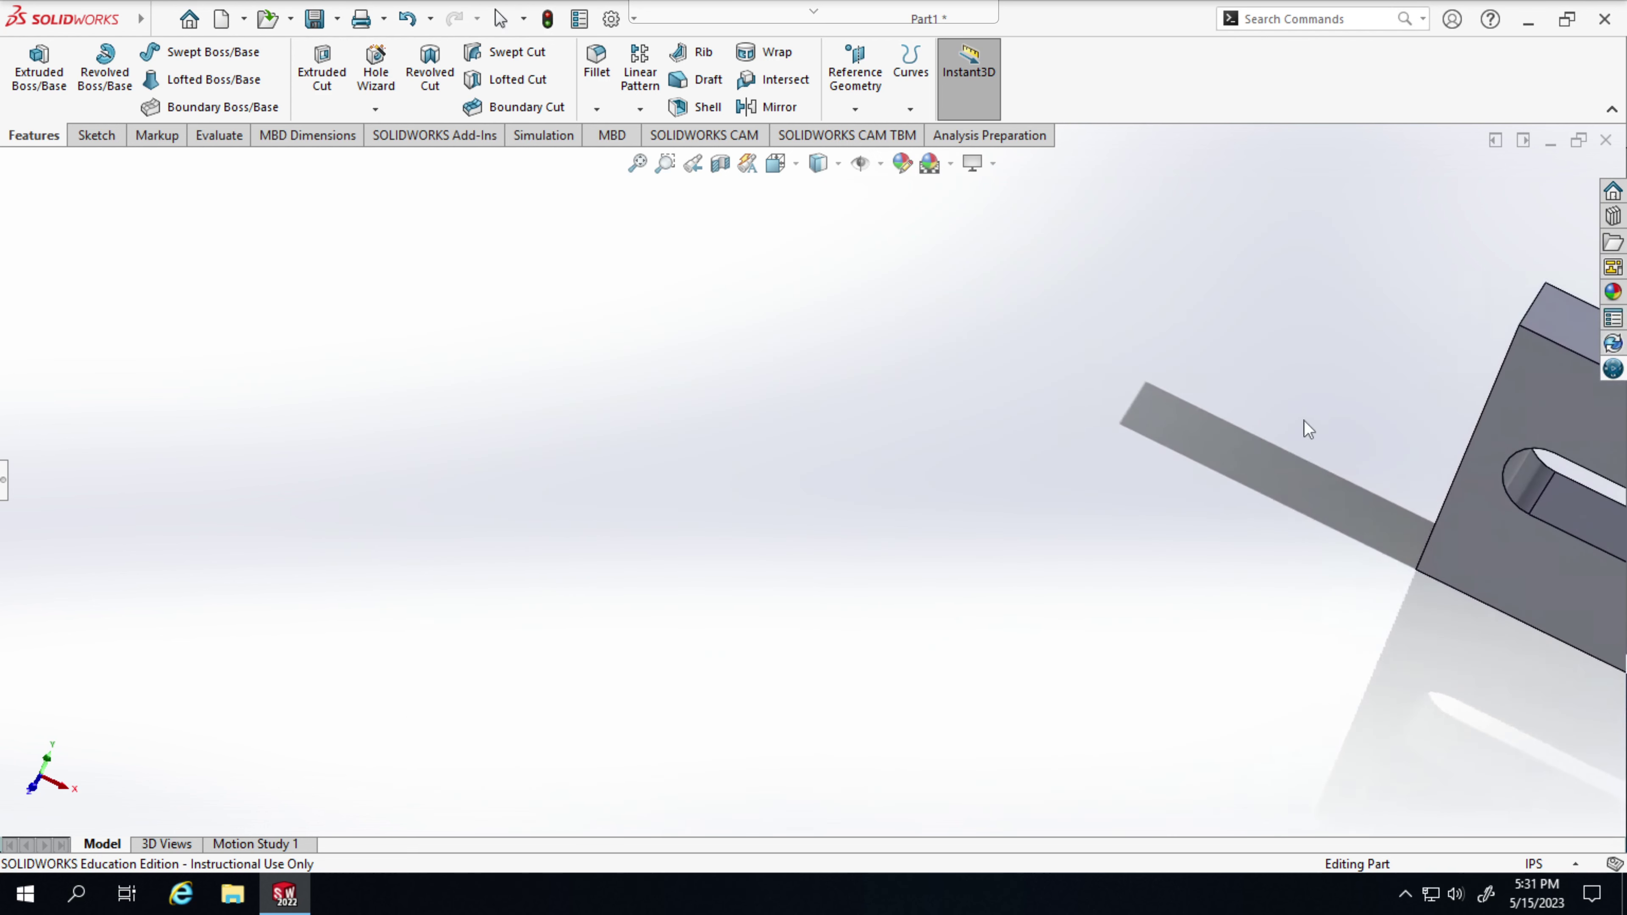
middle_click_drag(625, 407, 1228, 411, "ctrl")
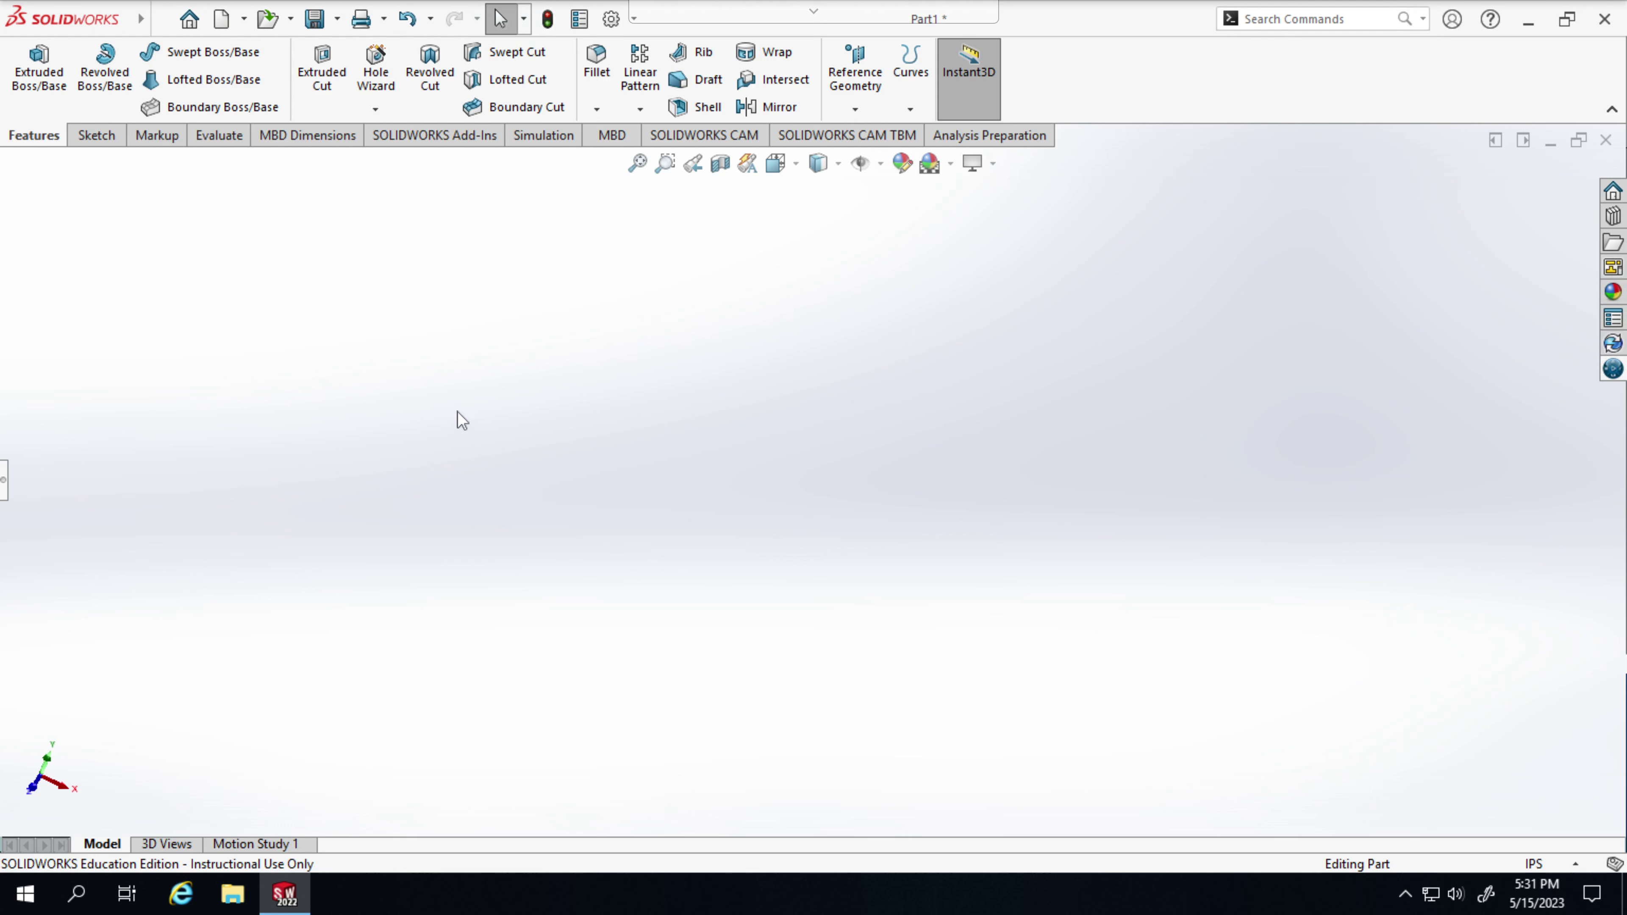
left_click(802, 172)
left_click(836, 164)
left_click(802, 172)
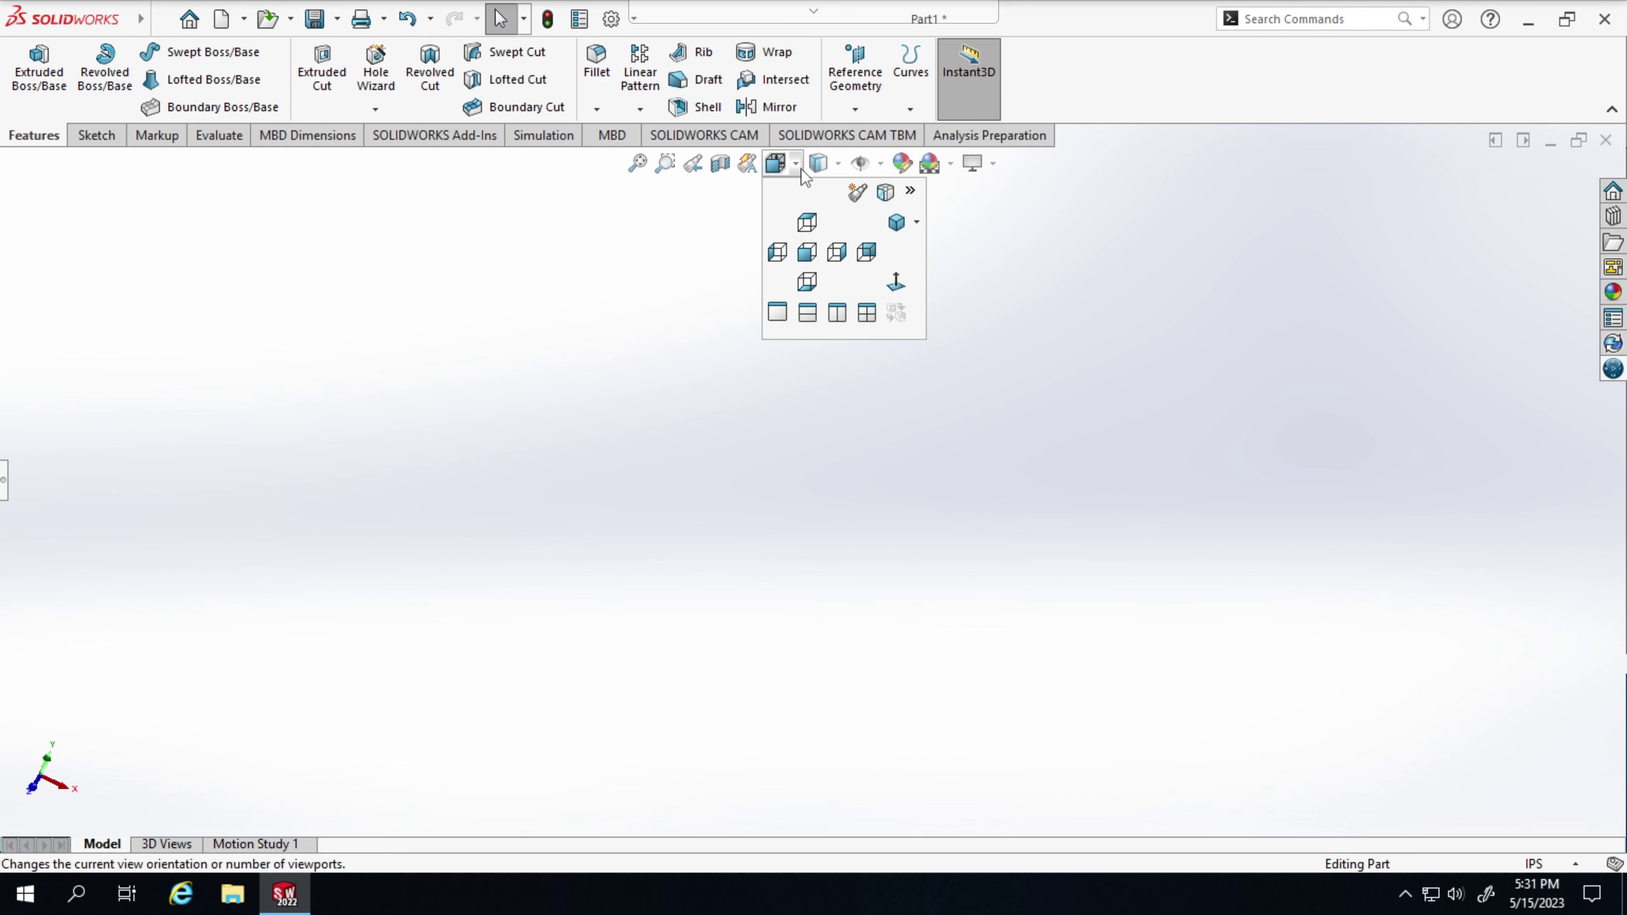
left_click(900, 224)
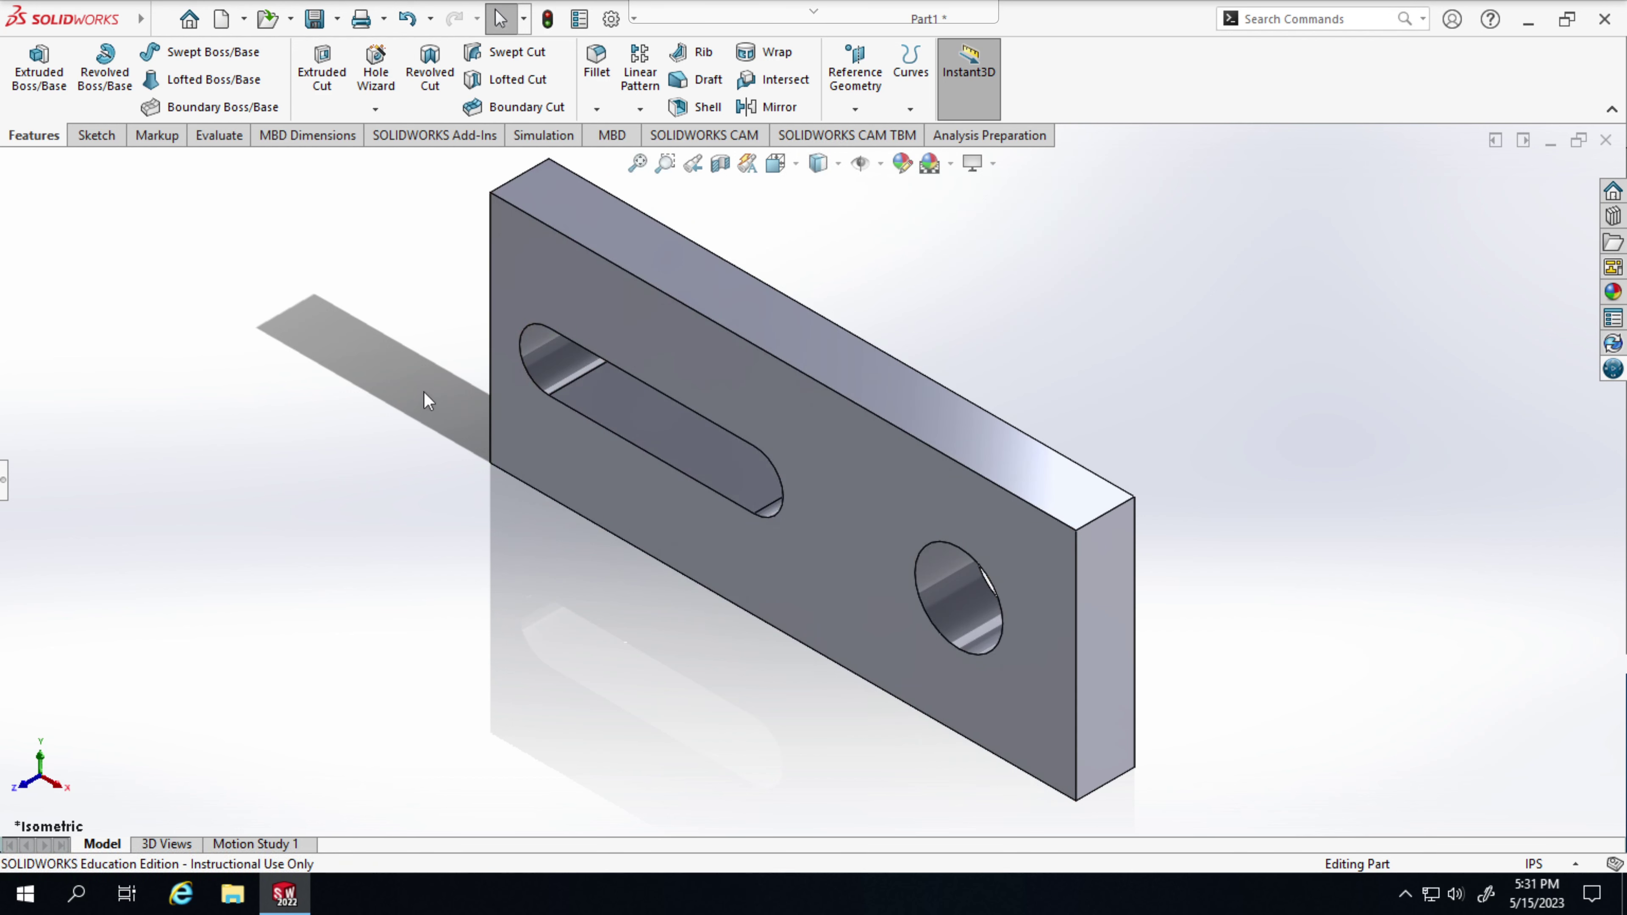
- Pan the plate out of sight, zoom to fit, and reapply the isometric orientation
middle_click_drag(419, 389, 1576, 452, "ctrl")
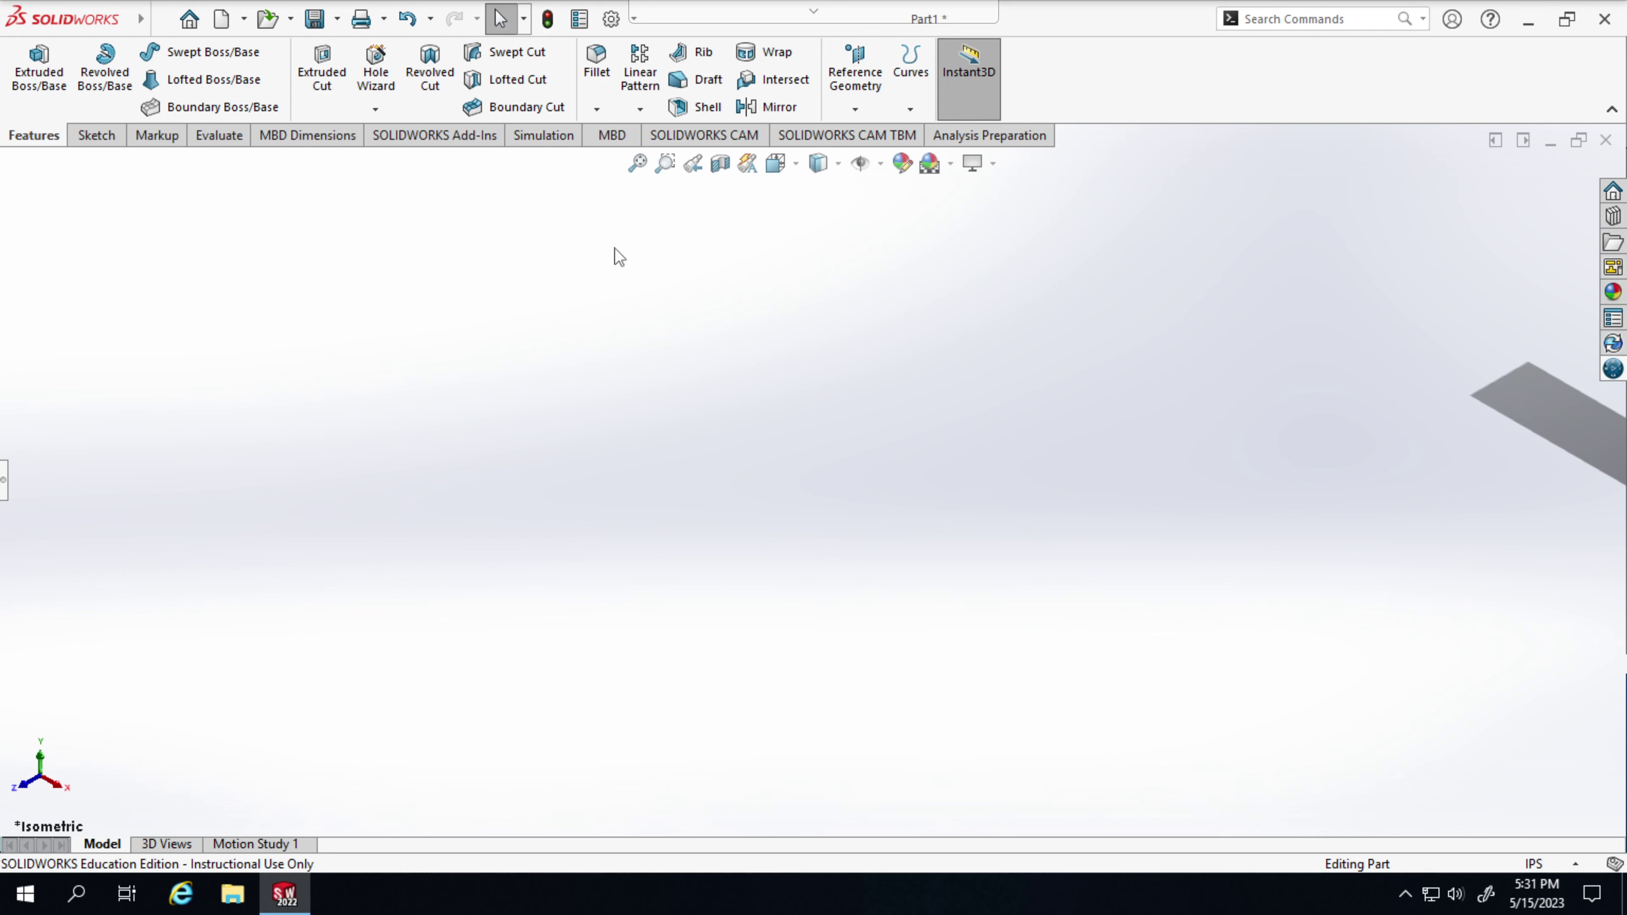
left_click(638, 167)
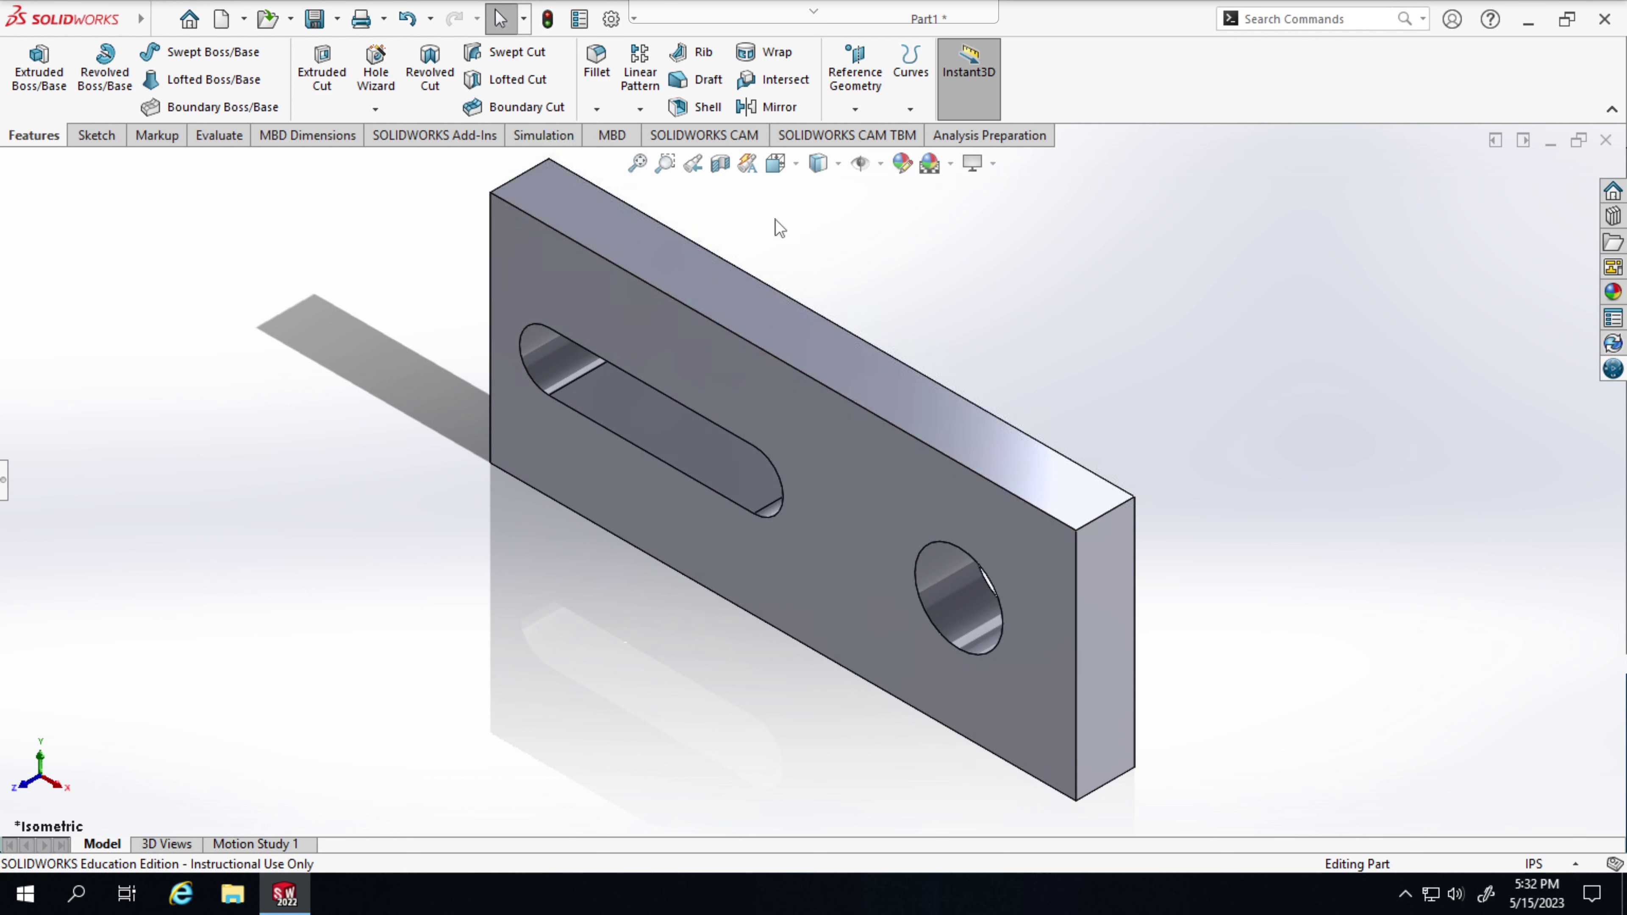
left_click(835, 169)
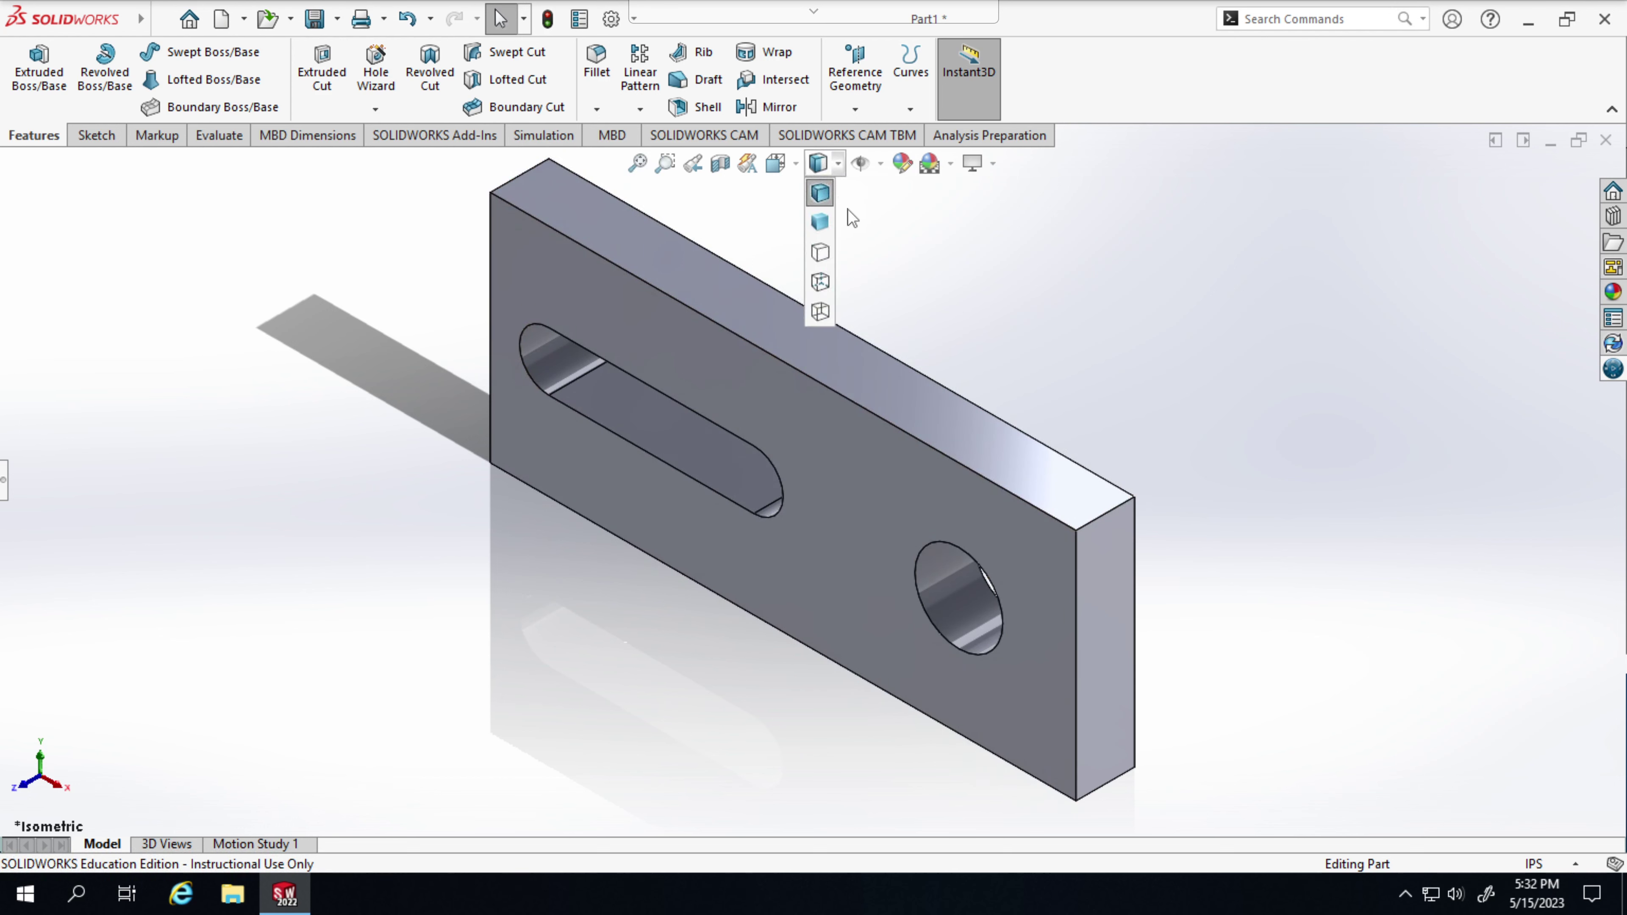
left_click(796, 166)
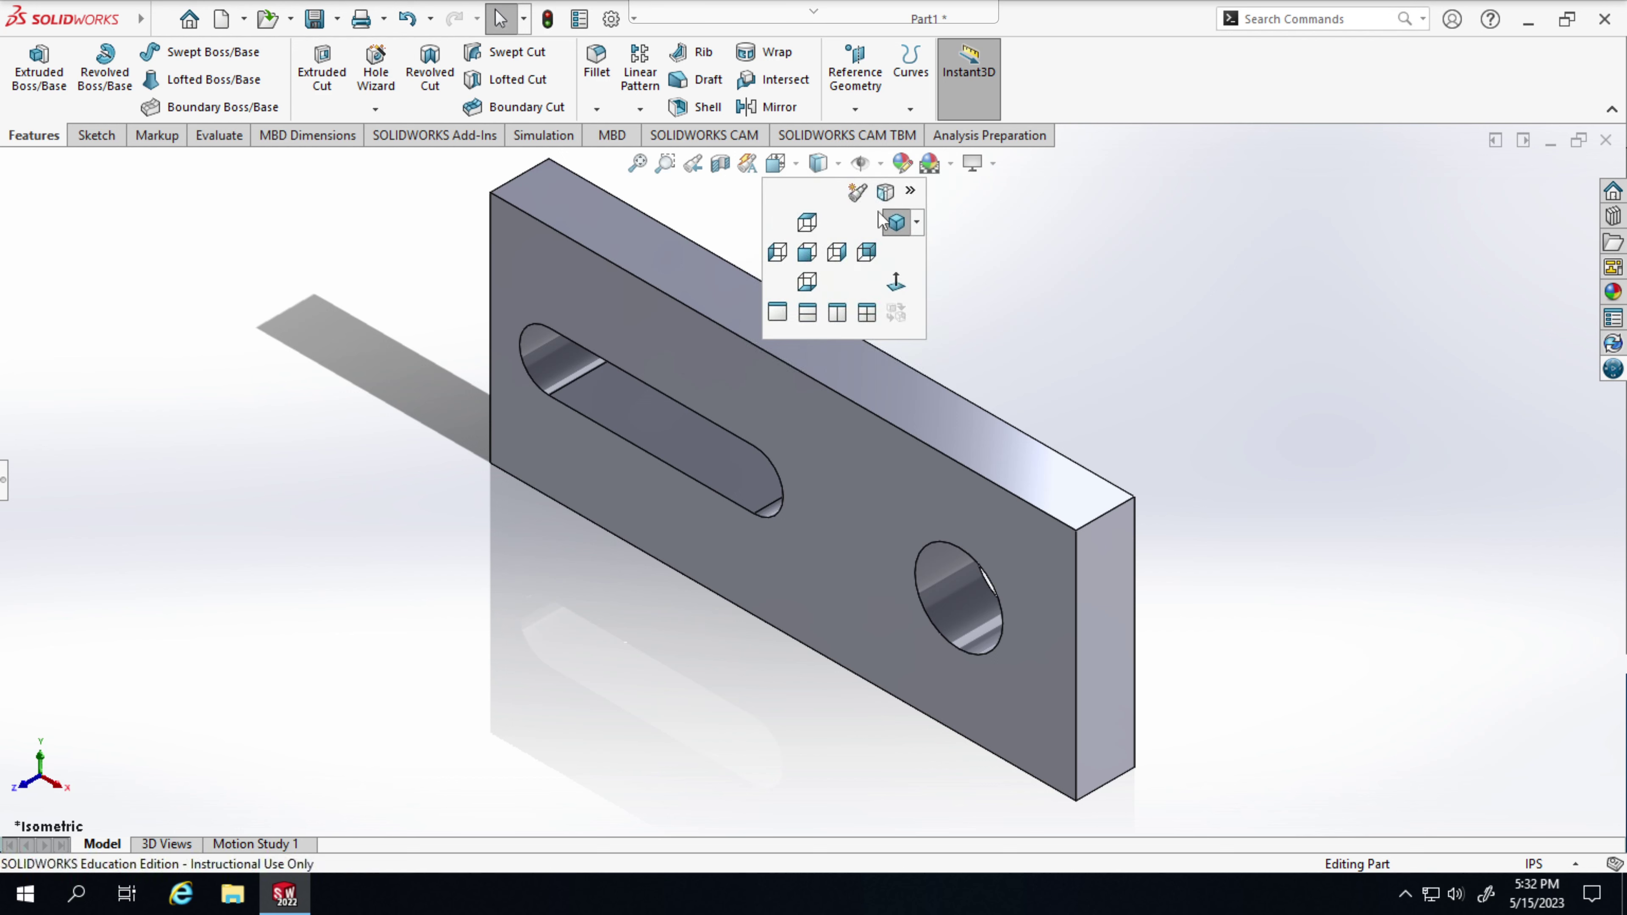
left_click(918, 222)
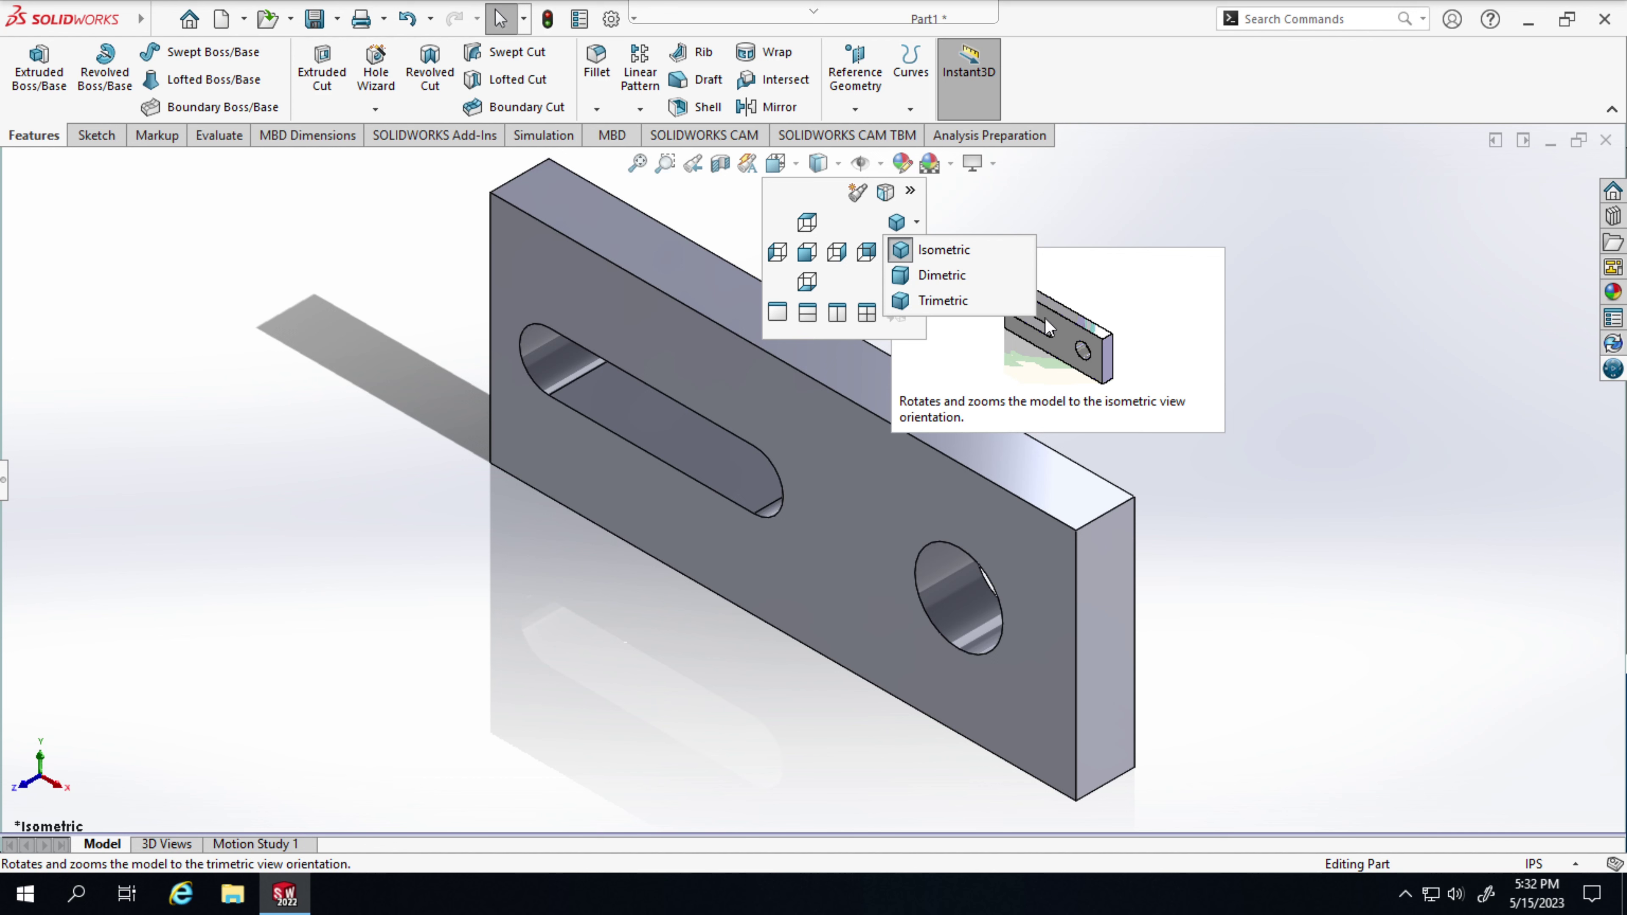
left_click(965, 255)
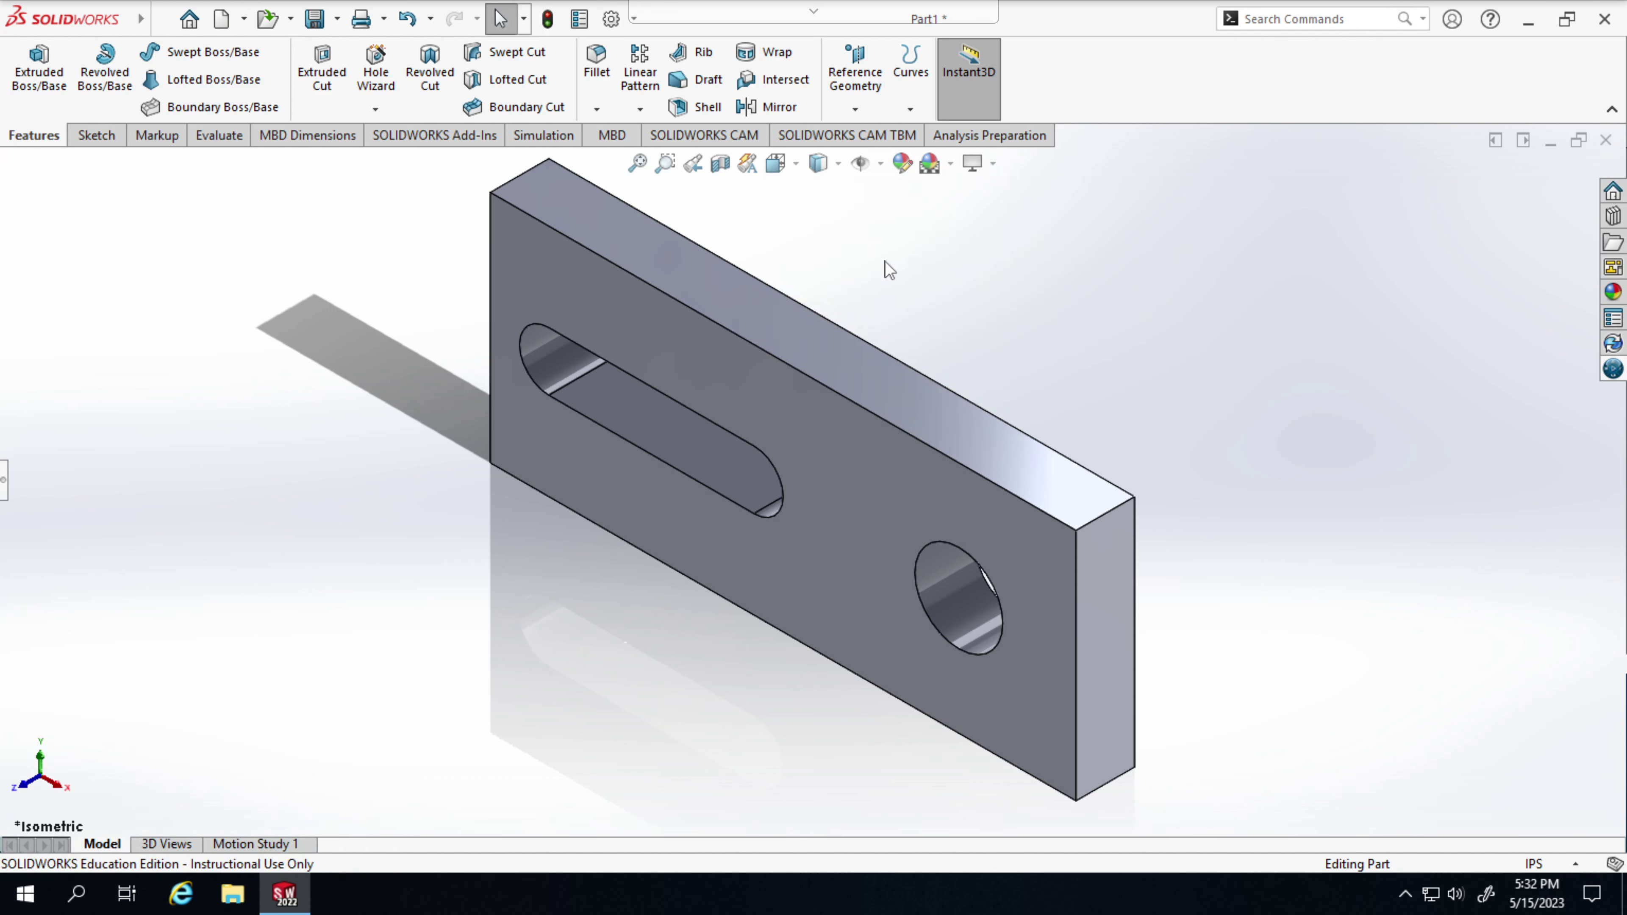
- Try the Shaded and Hidden Lines Removed display styles on the plate
left_click(835, 169)
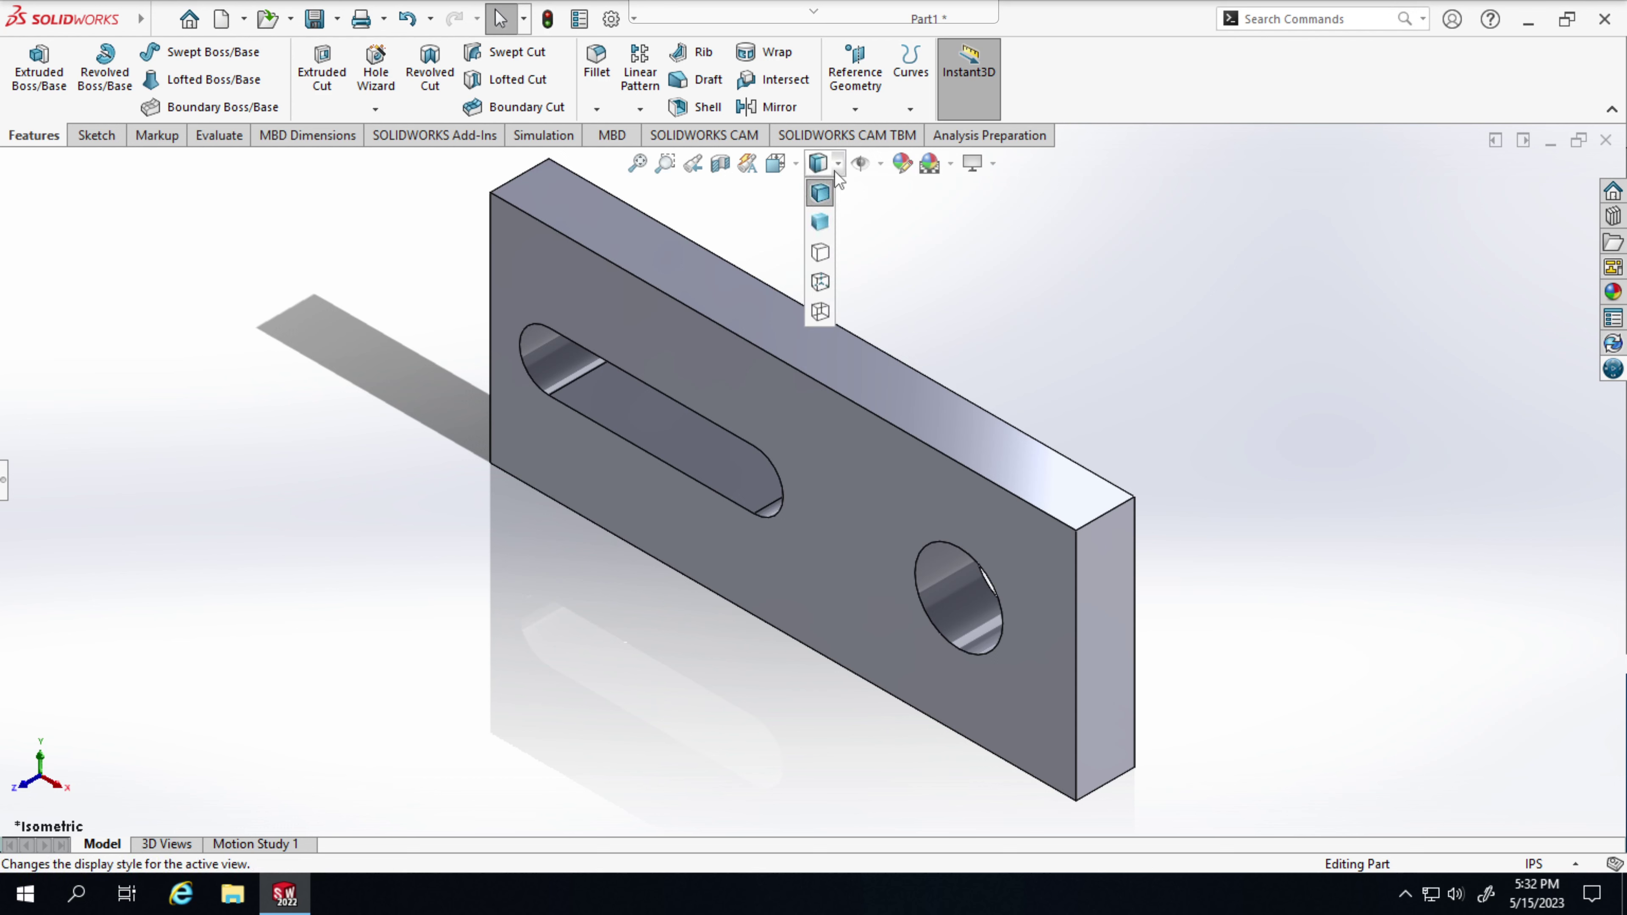
left_click(821, 223)
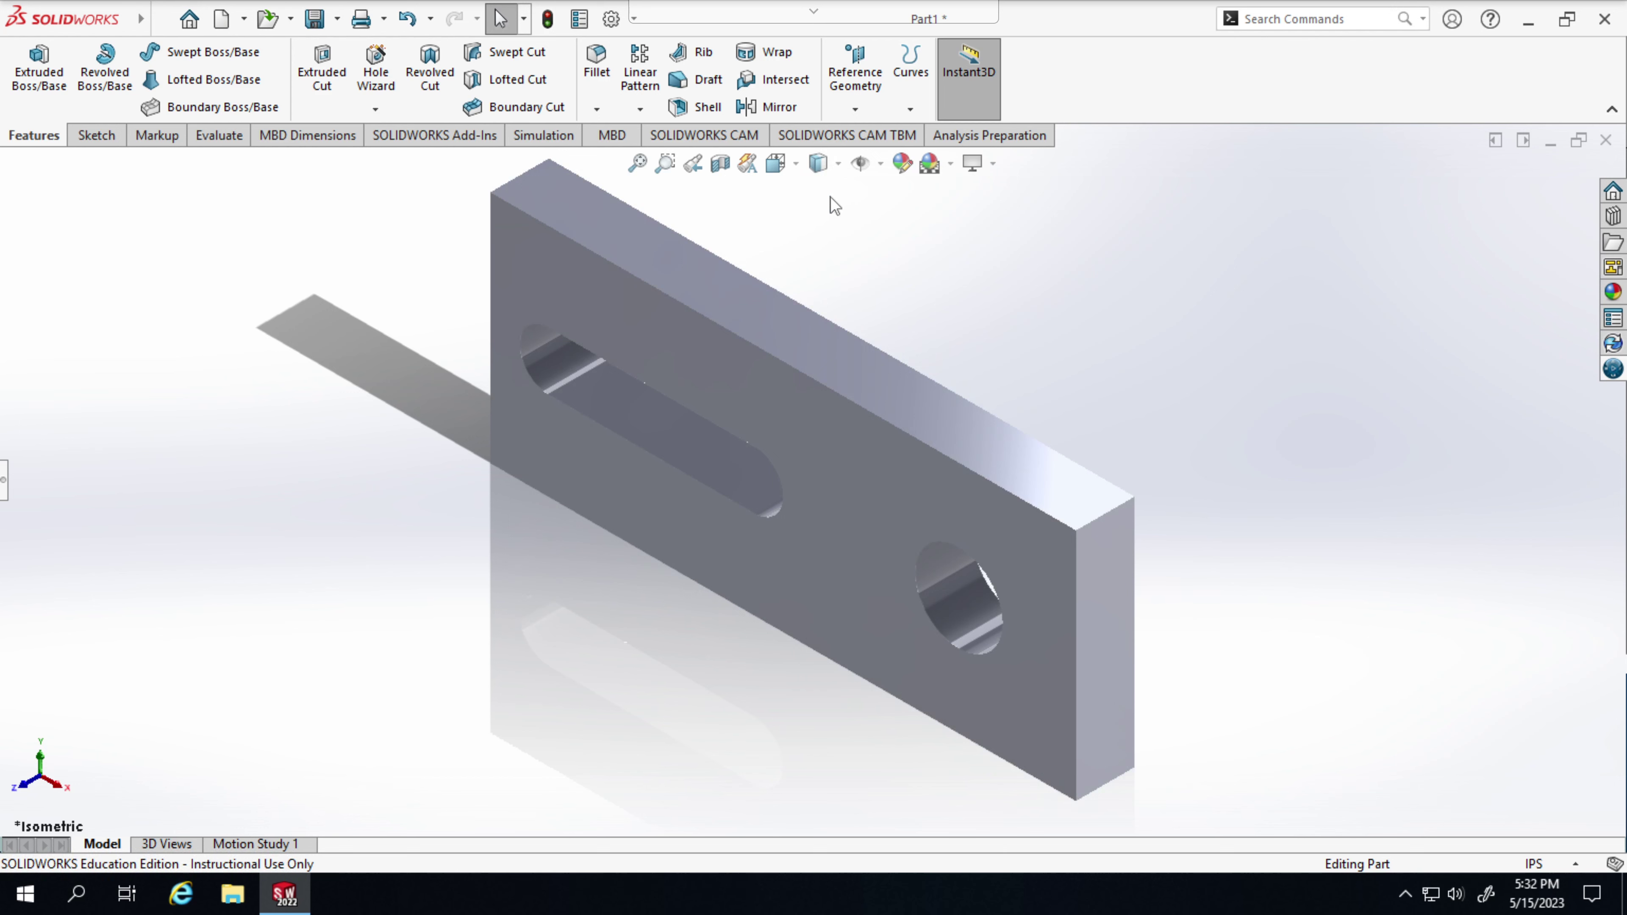
left_click(837, 164)
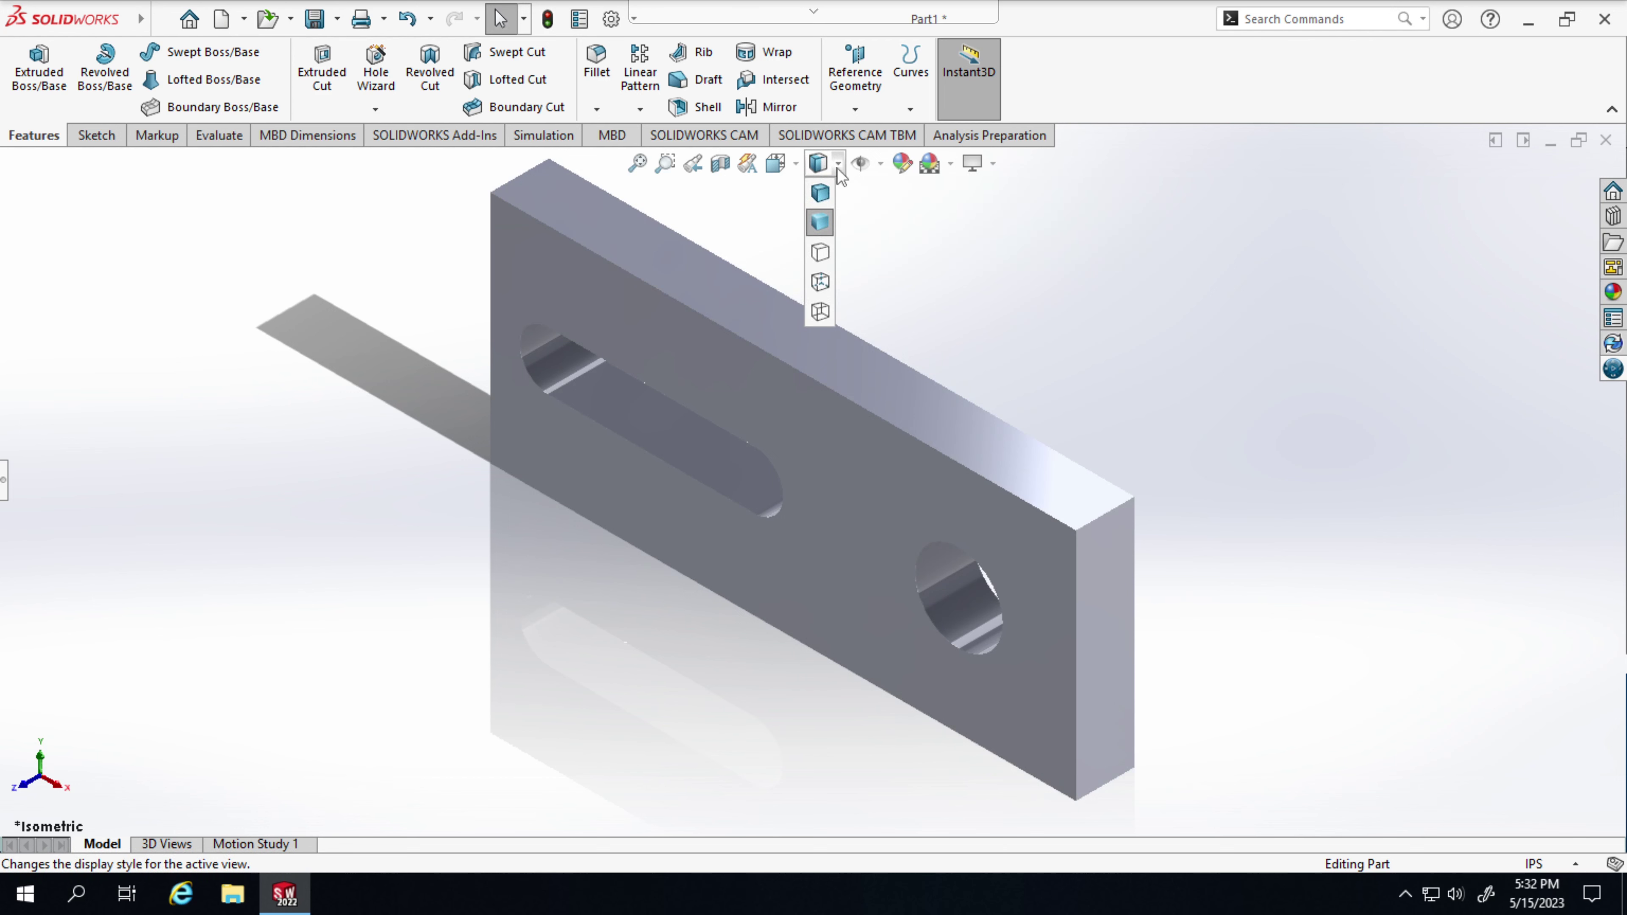
left_click(821, 253)
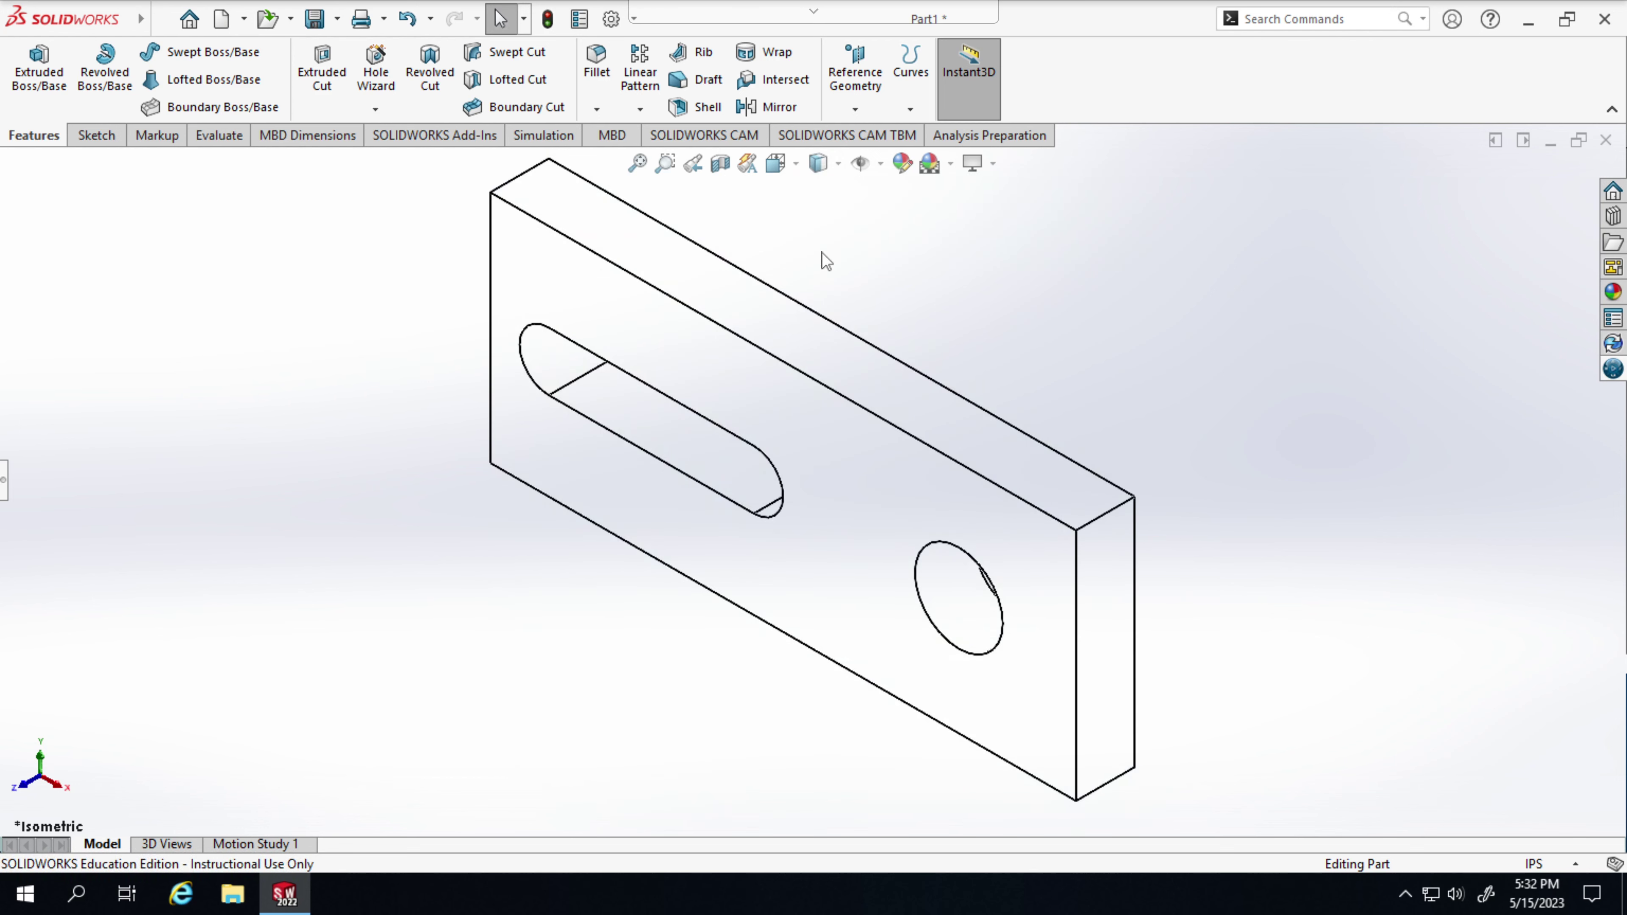
- Compare the Hidden Lines Visible and Wireframe display styles, and leave the plate in Hidden Lines Visible
left_click(837, 164)
left_click(821, 282)
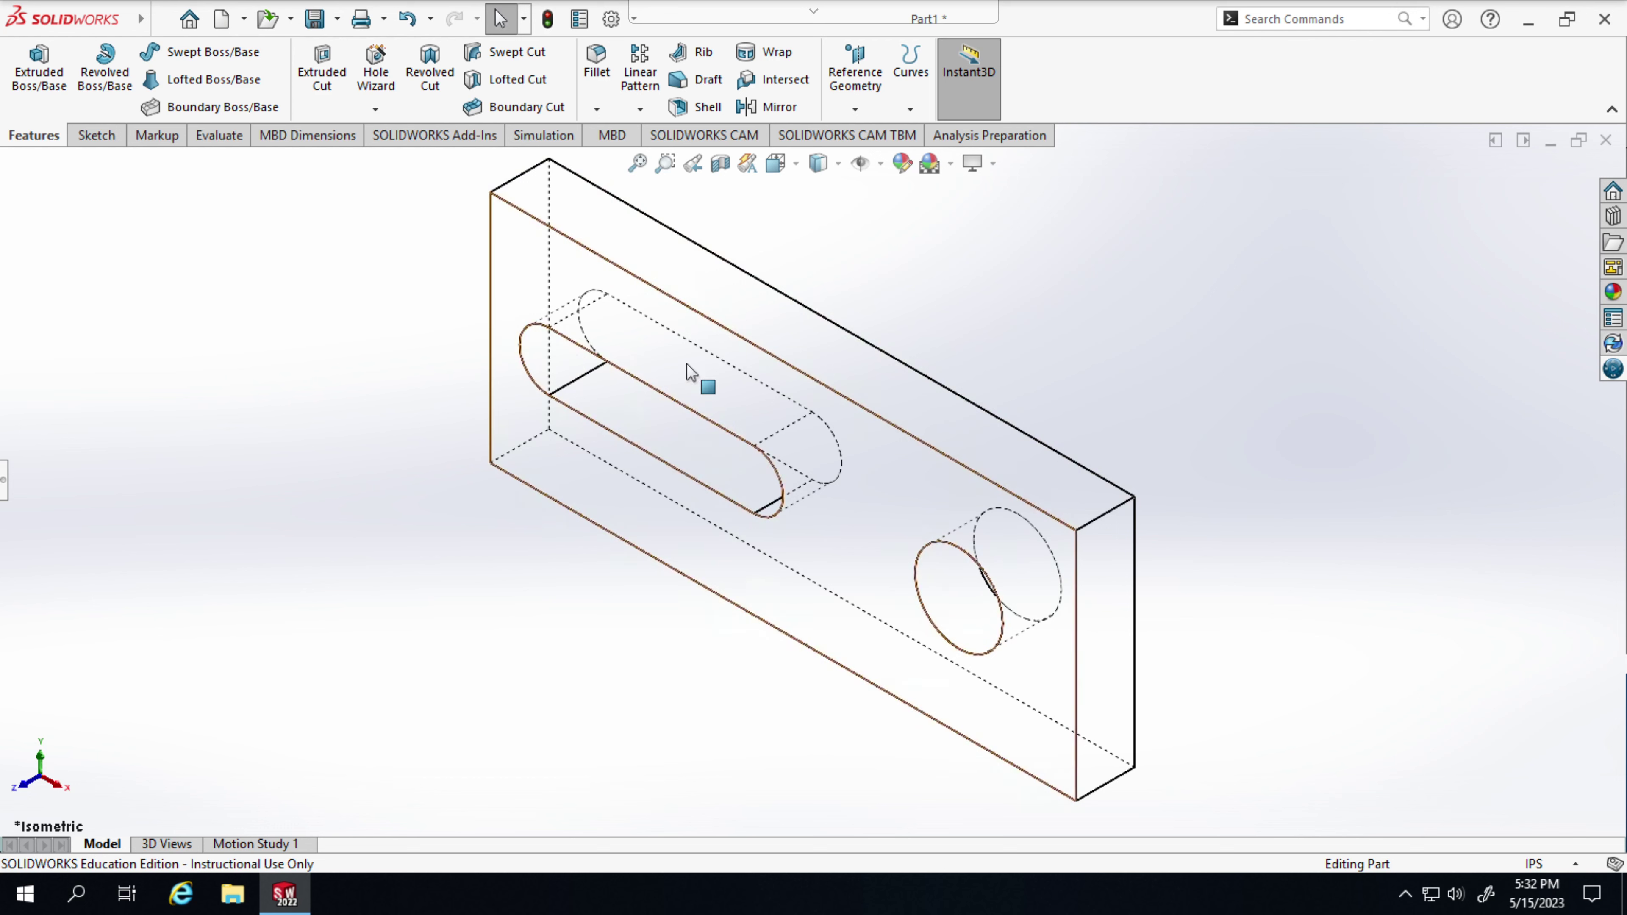
mouse_move(839, 170)
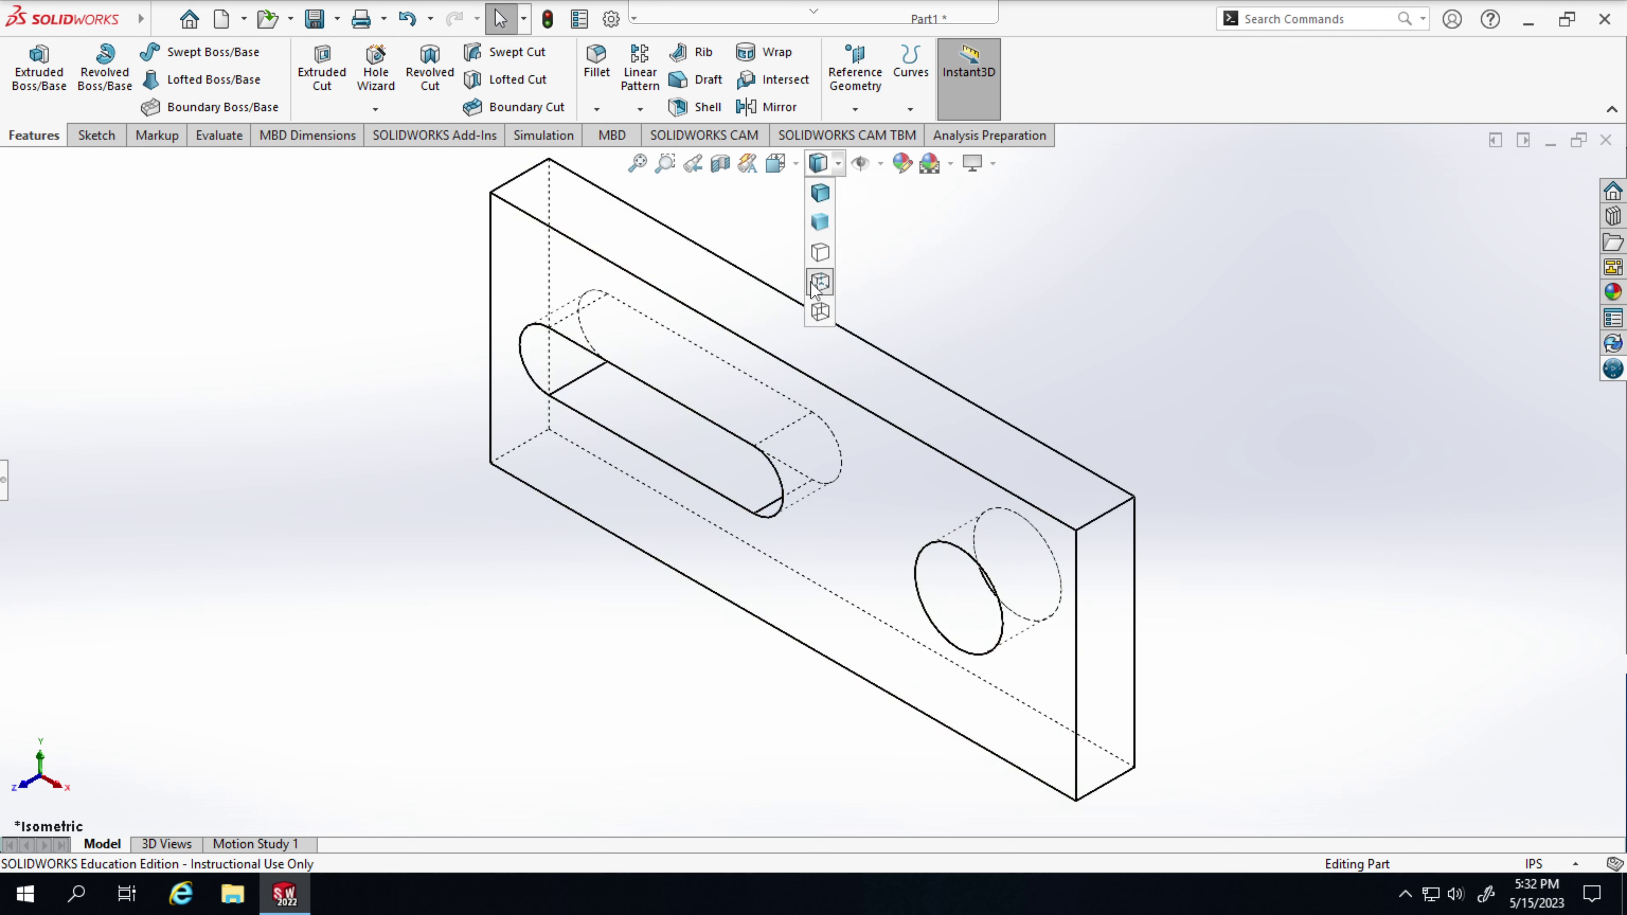
left_click(820, 311)
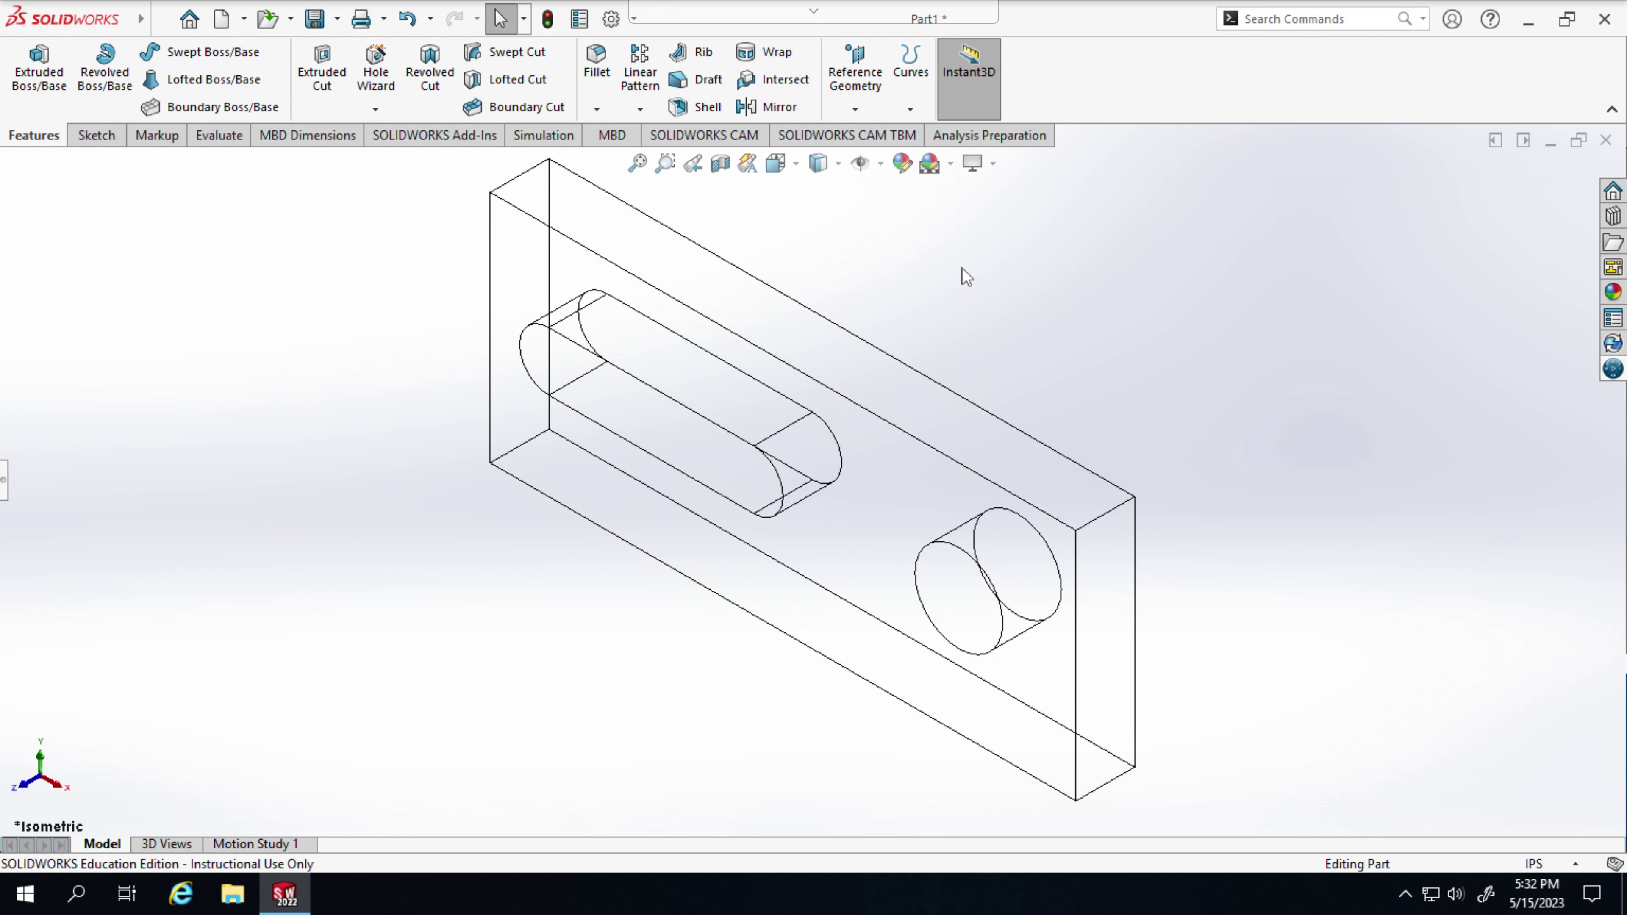
mouse_move(835, 165)
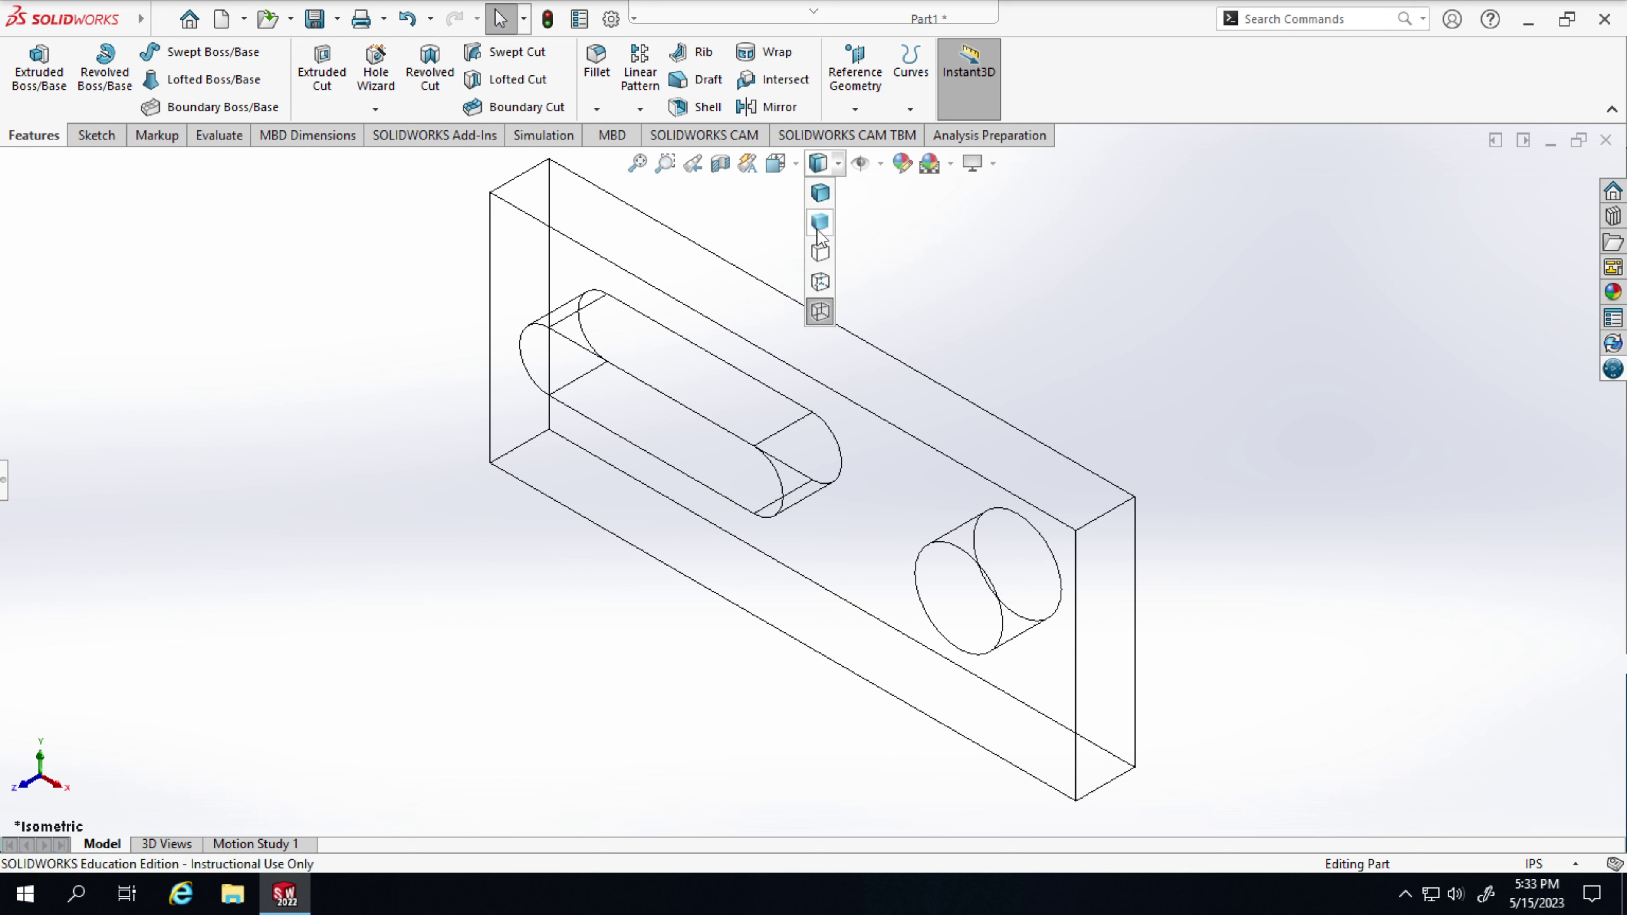
left_click(821, 284)
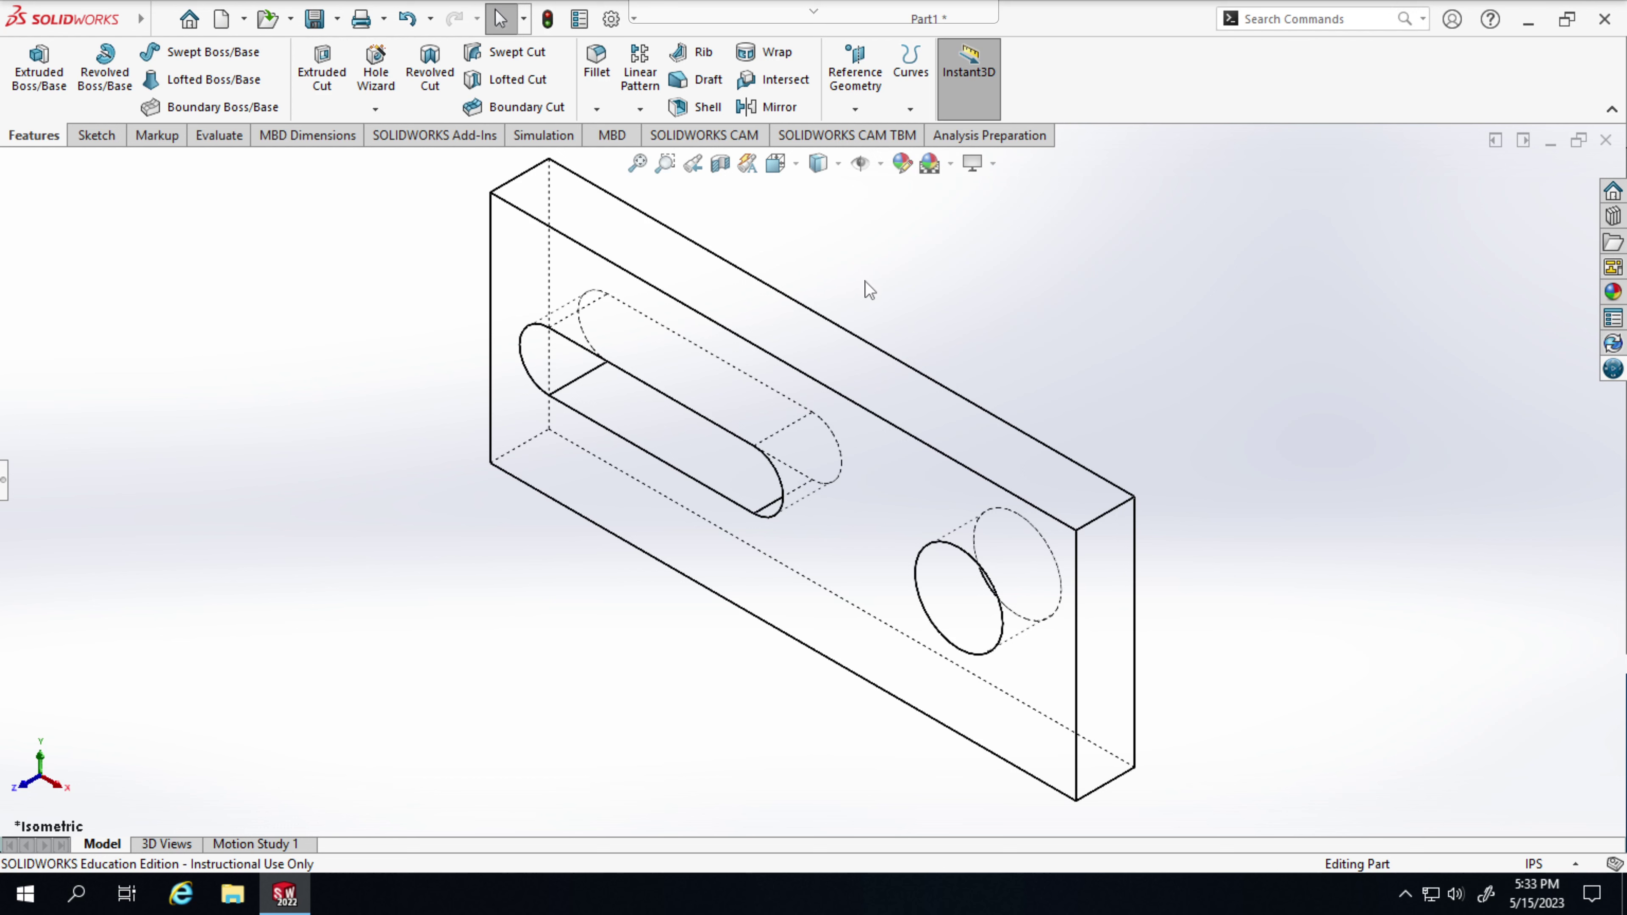
- Examine the plate at different magnifications, zooming in and out around several points and fitting it to the view once
scroll(937, 317, "down", 5)
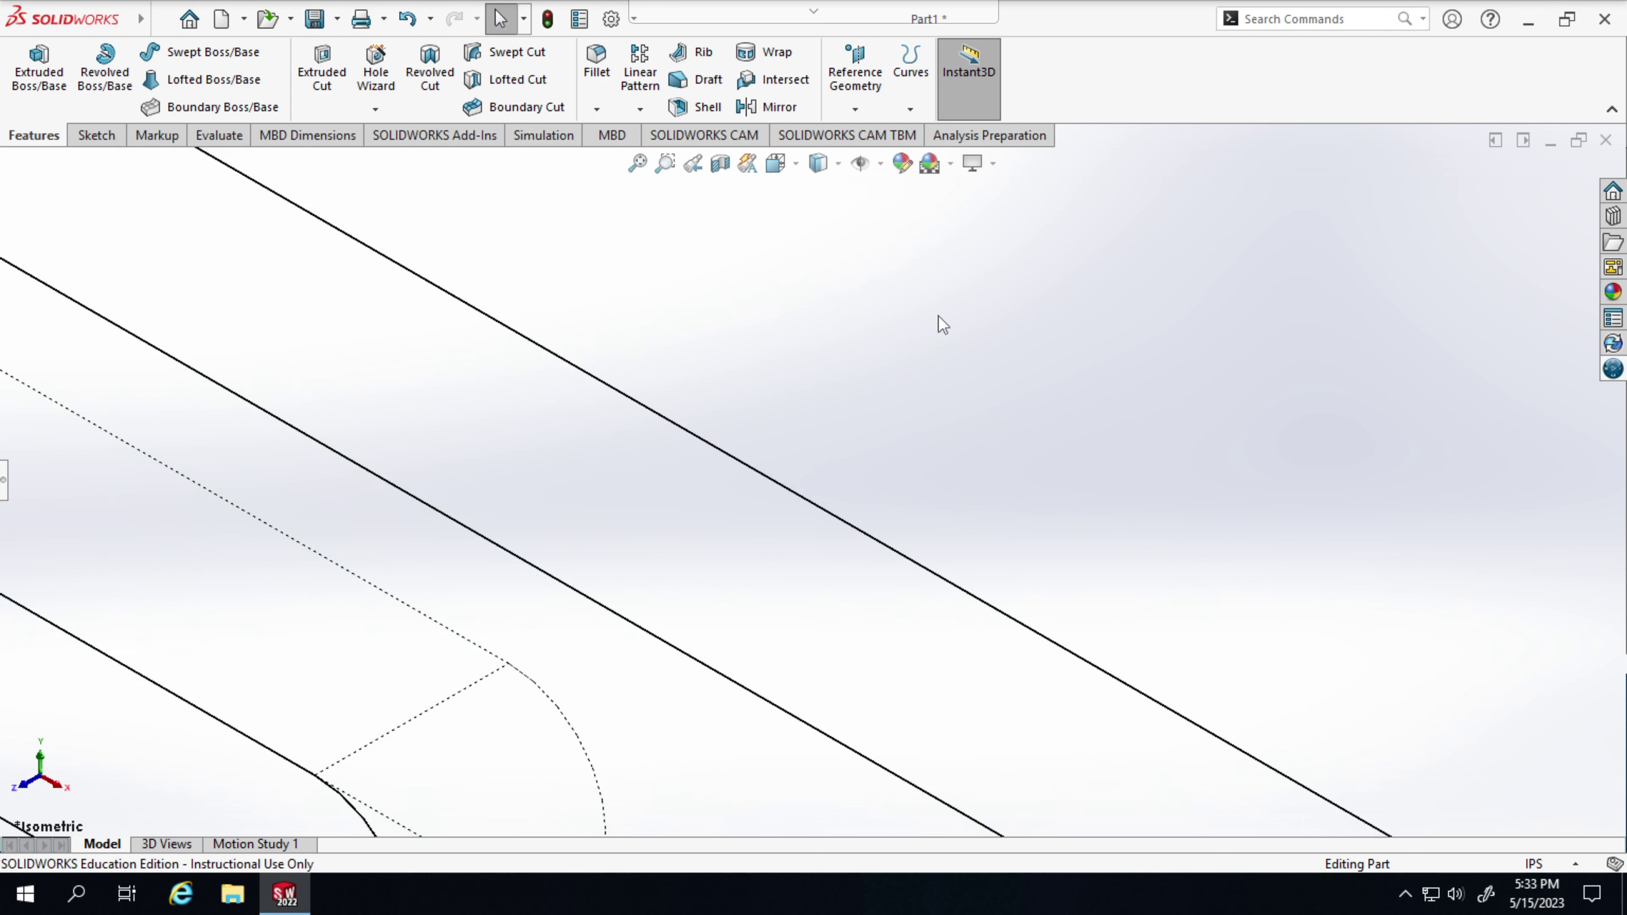
key("f")
scroll(937, 320, "down", 3)
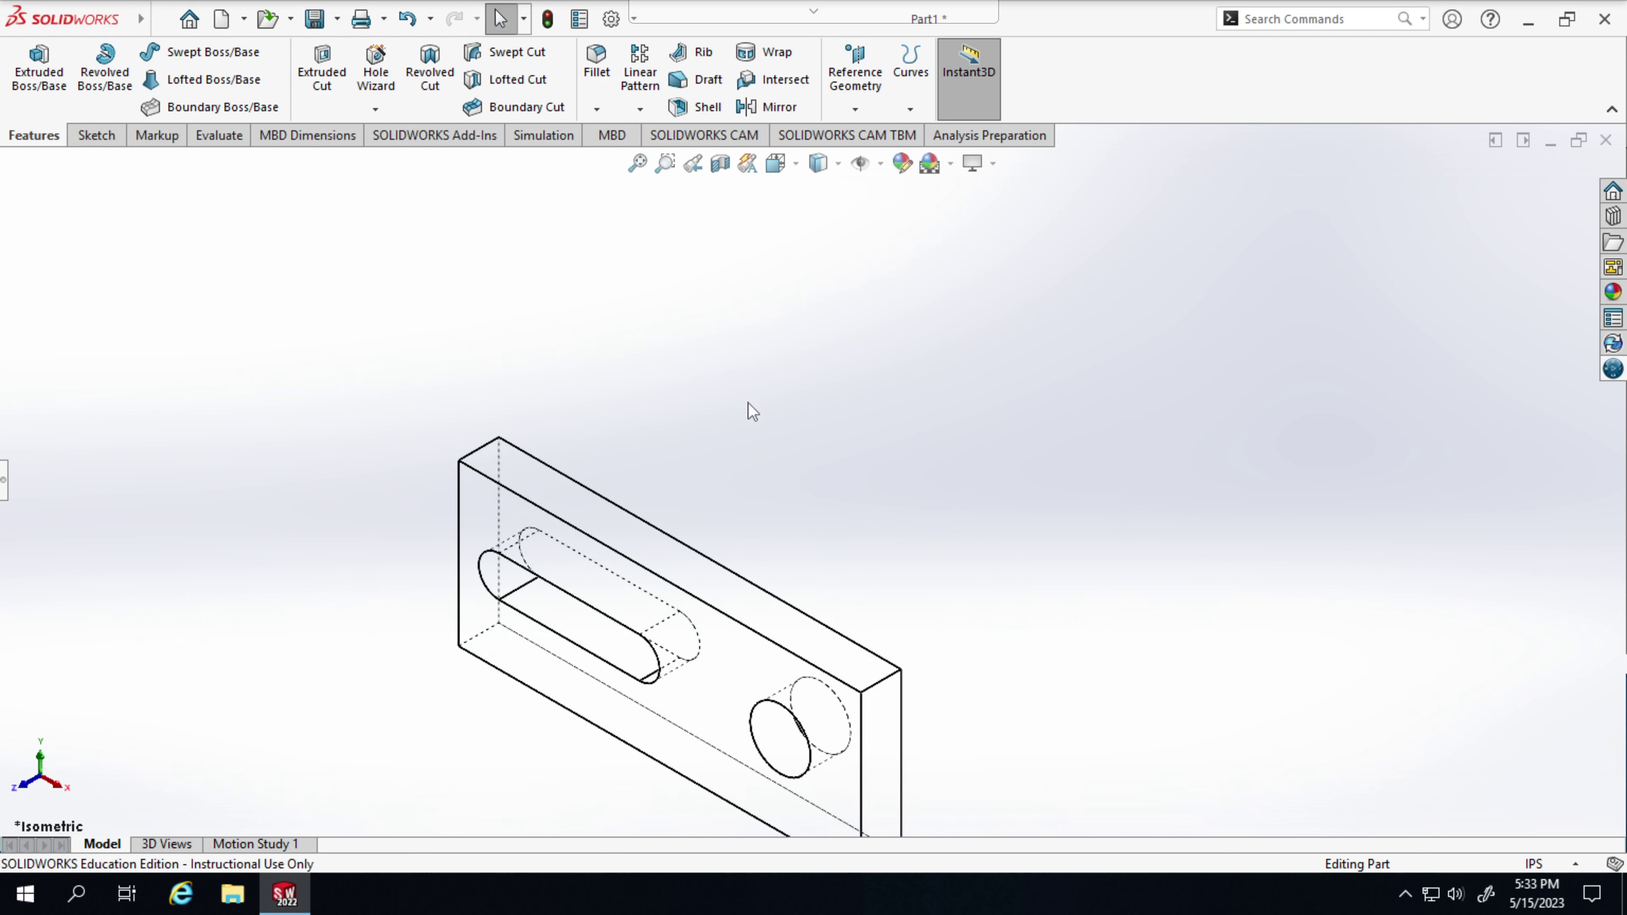
scroll(749, 404, "down", 1)
scroll(751, 404, "up", 4)
scroll(361, 460, "up", 1)
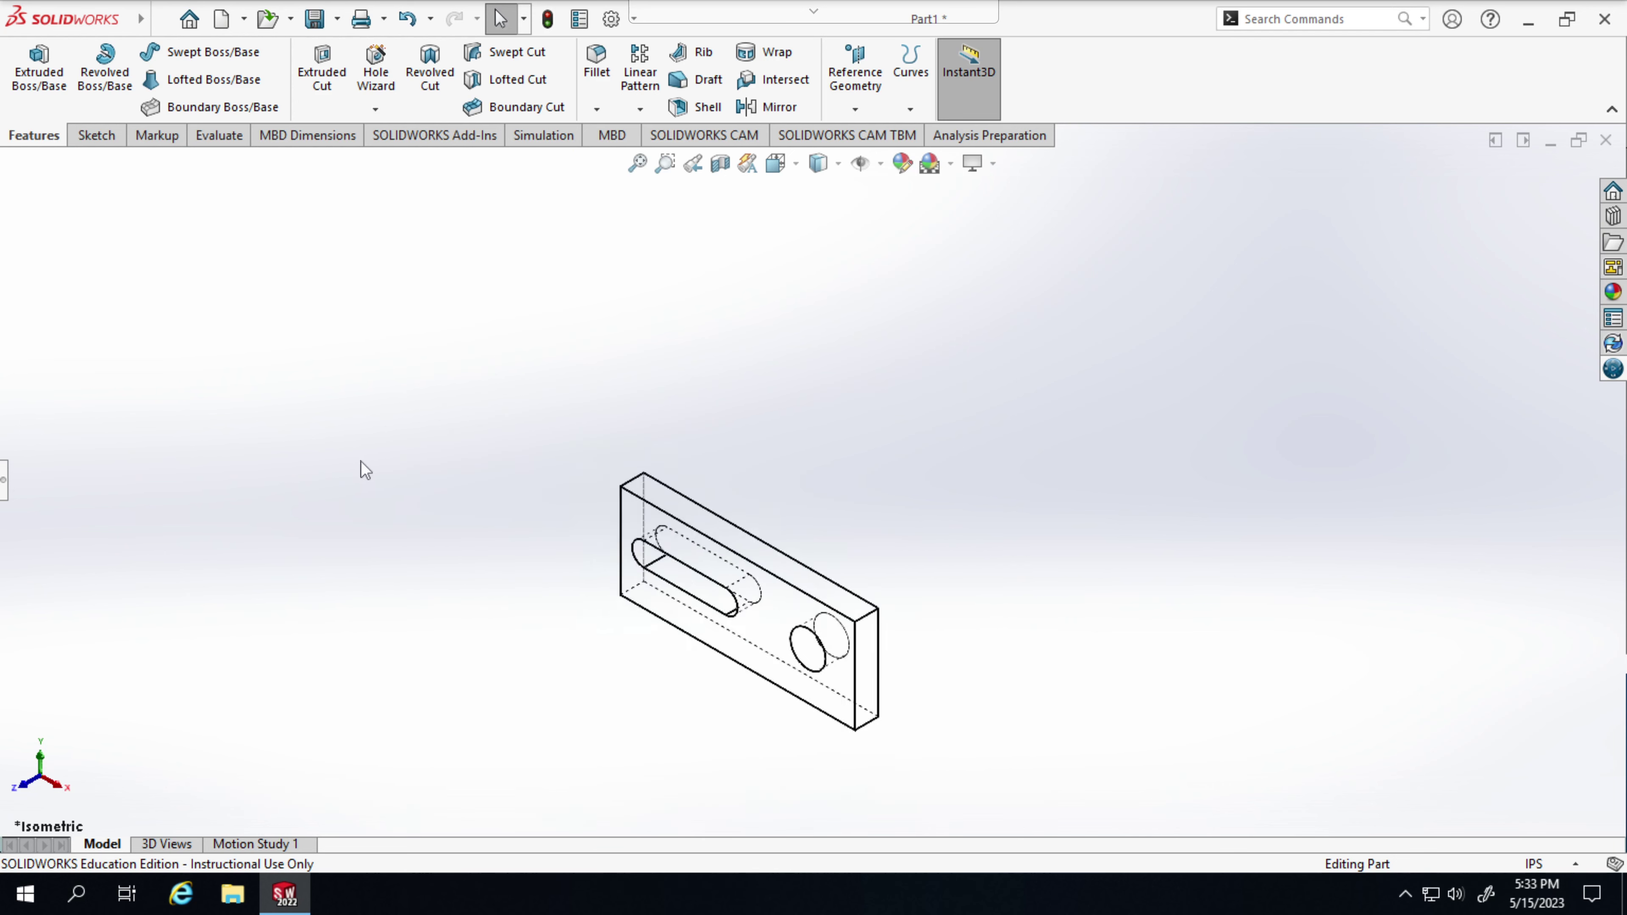
scroll(361, 461, "down", 2)
scroll(118, 433, "down", 3)
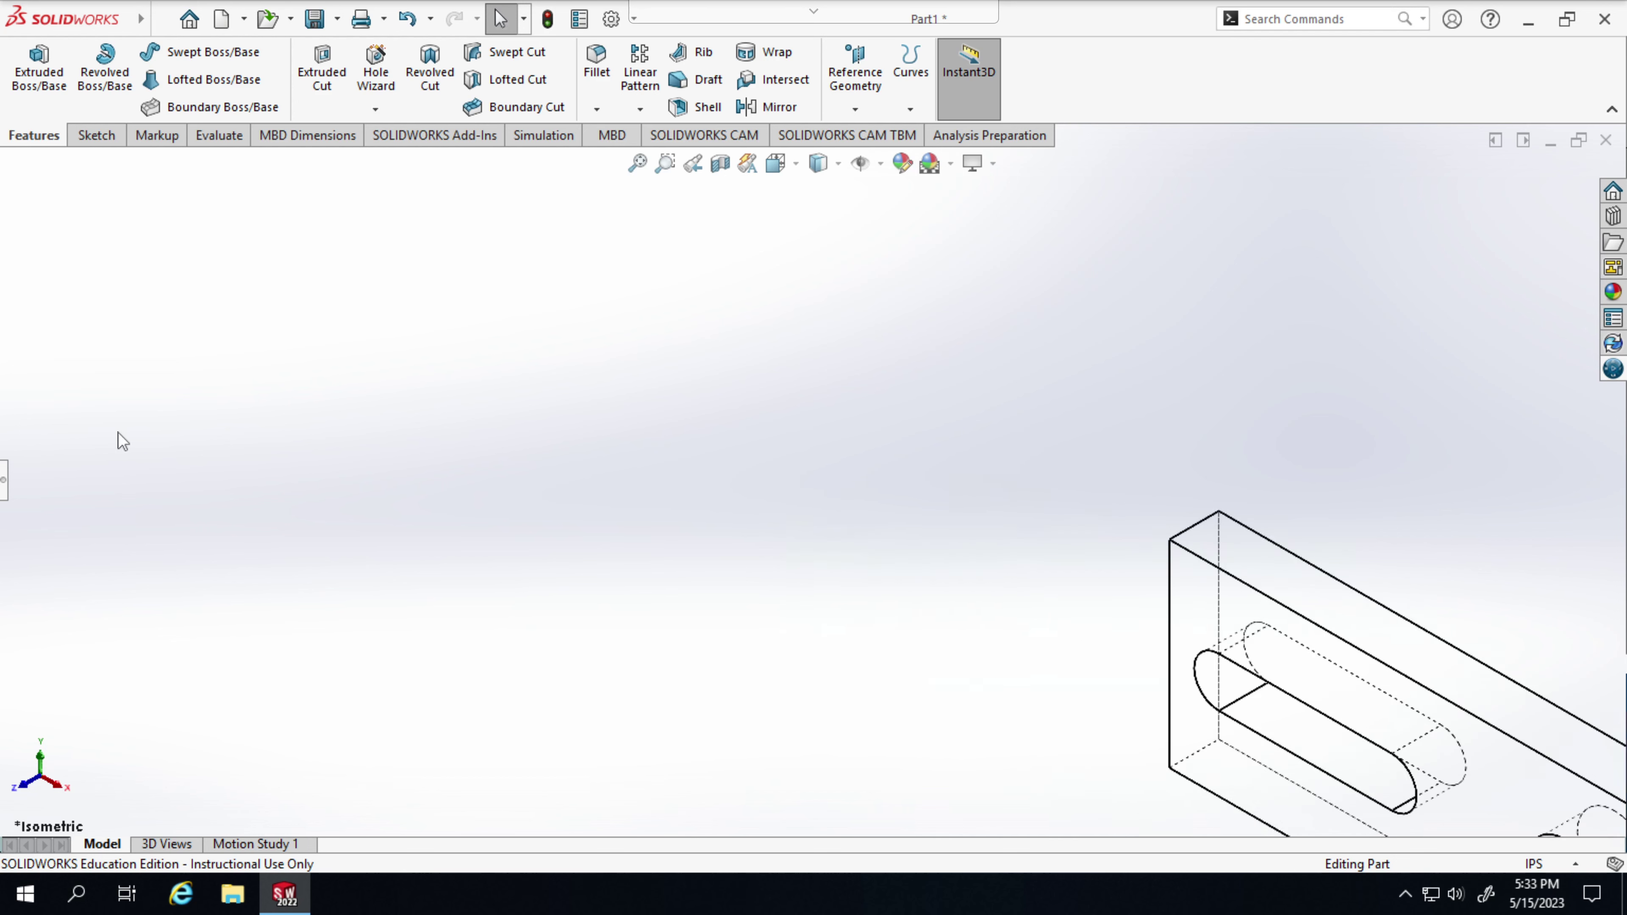
scroll(121, 432, "up", 3)
scroll(180, 449, "up", 2)
scroll(180, 449, "down", 3)
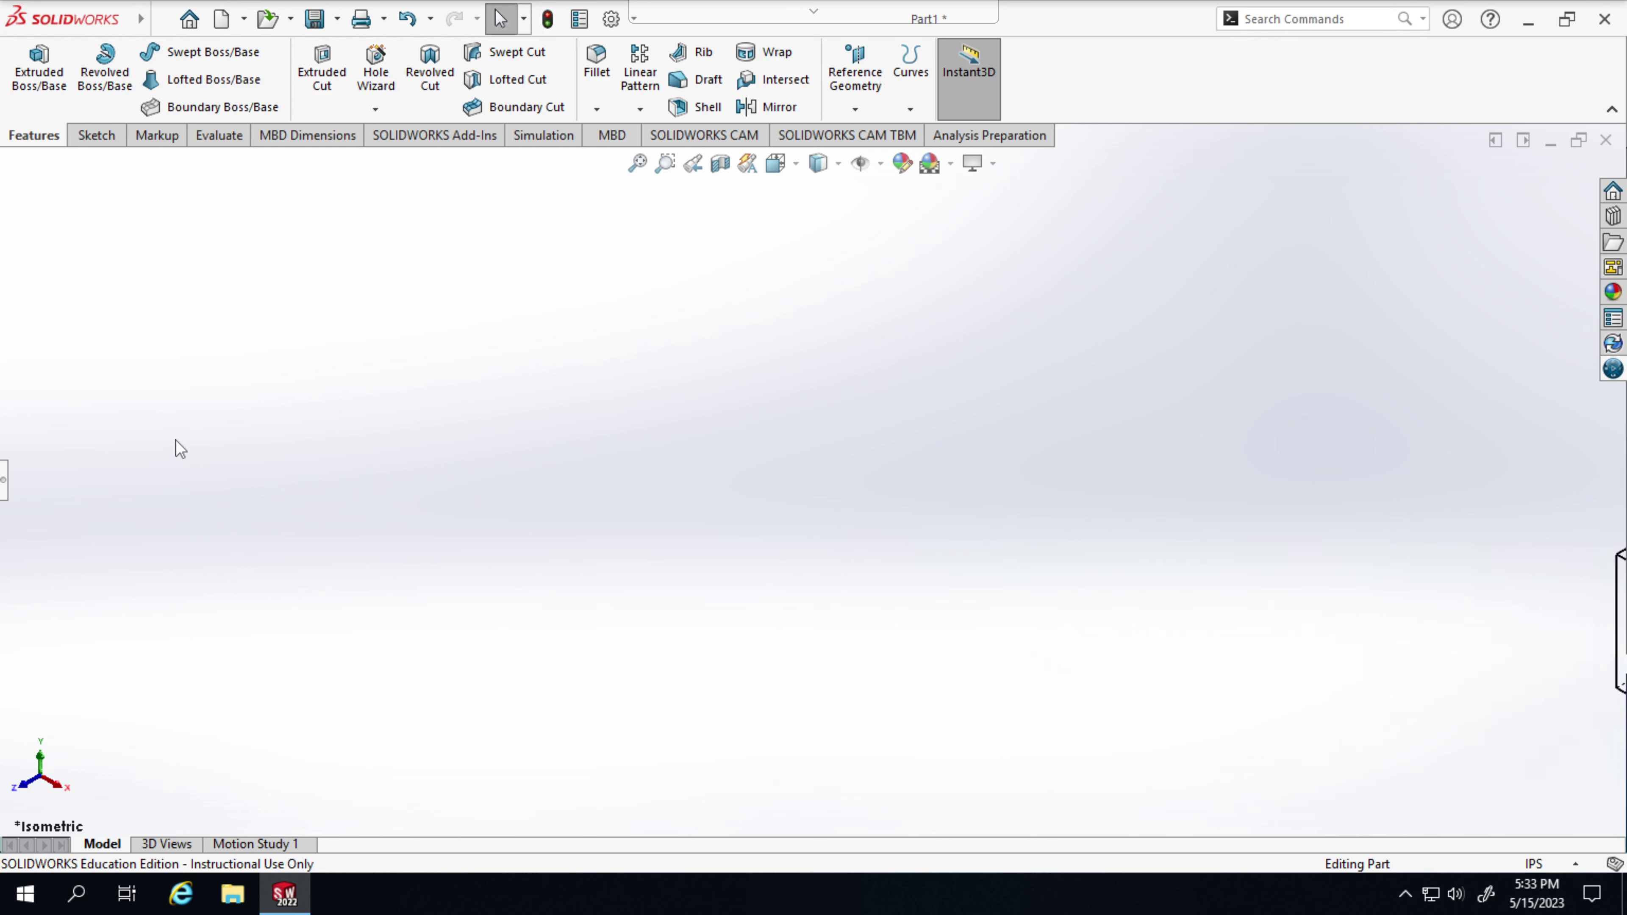
scroll(182, 449, "up", 2)
scroll(182, 449, "up", 1)
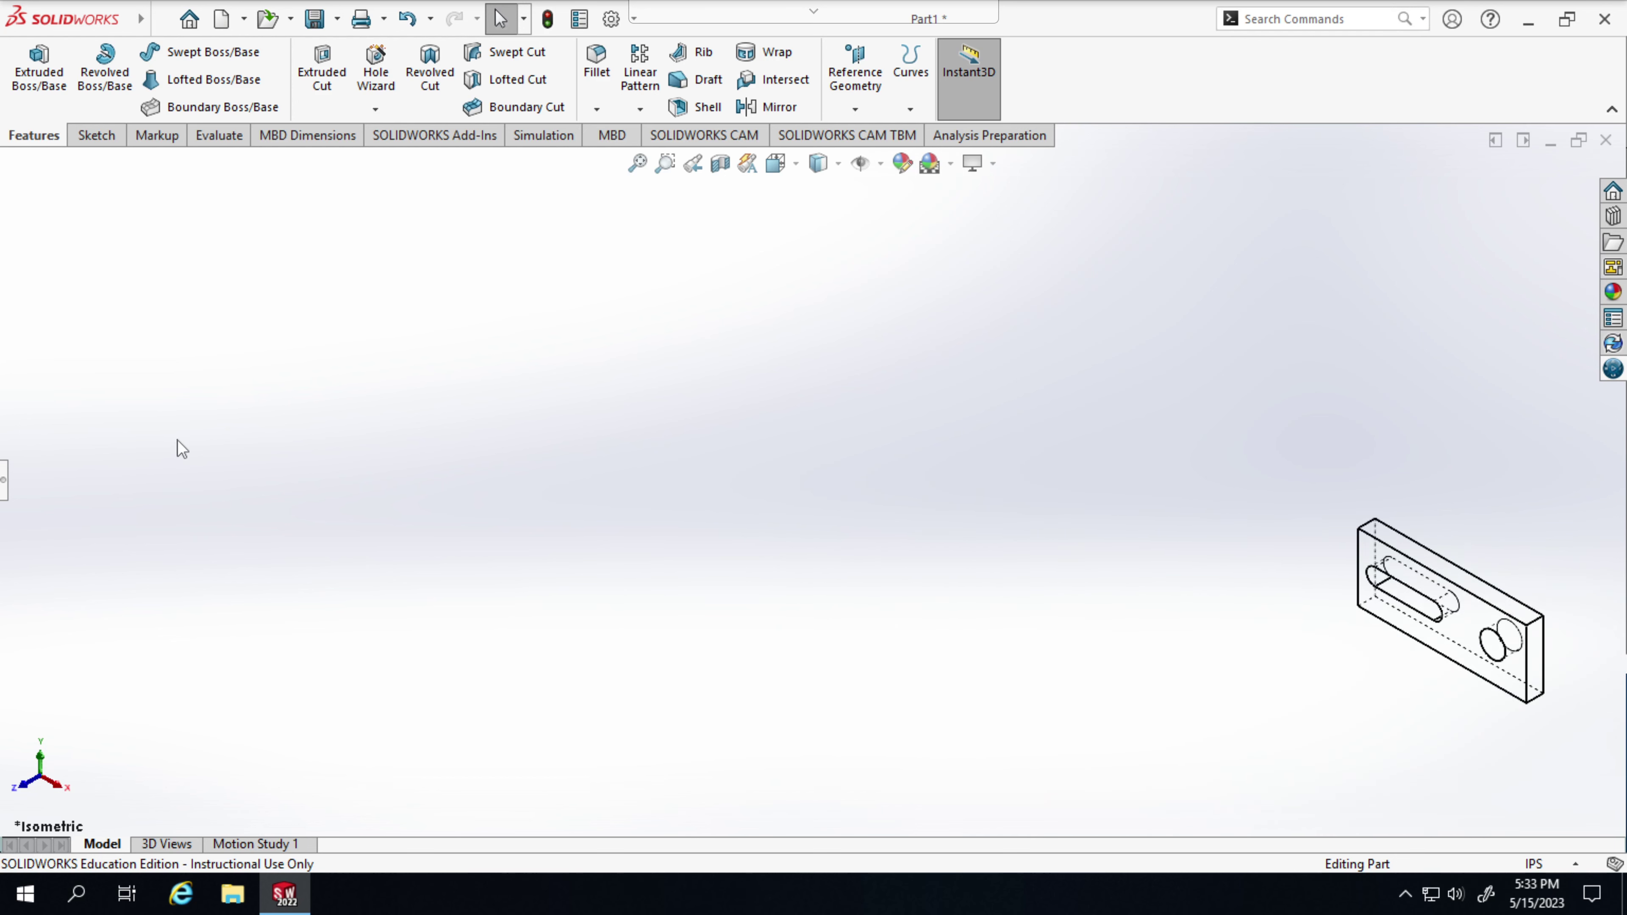
scroll(271, 472, "up", 1)
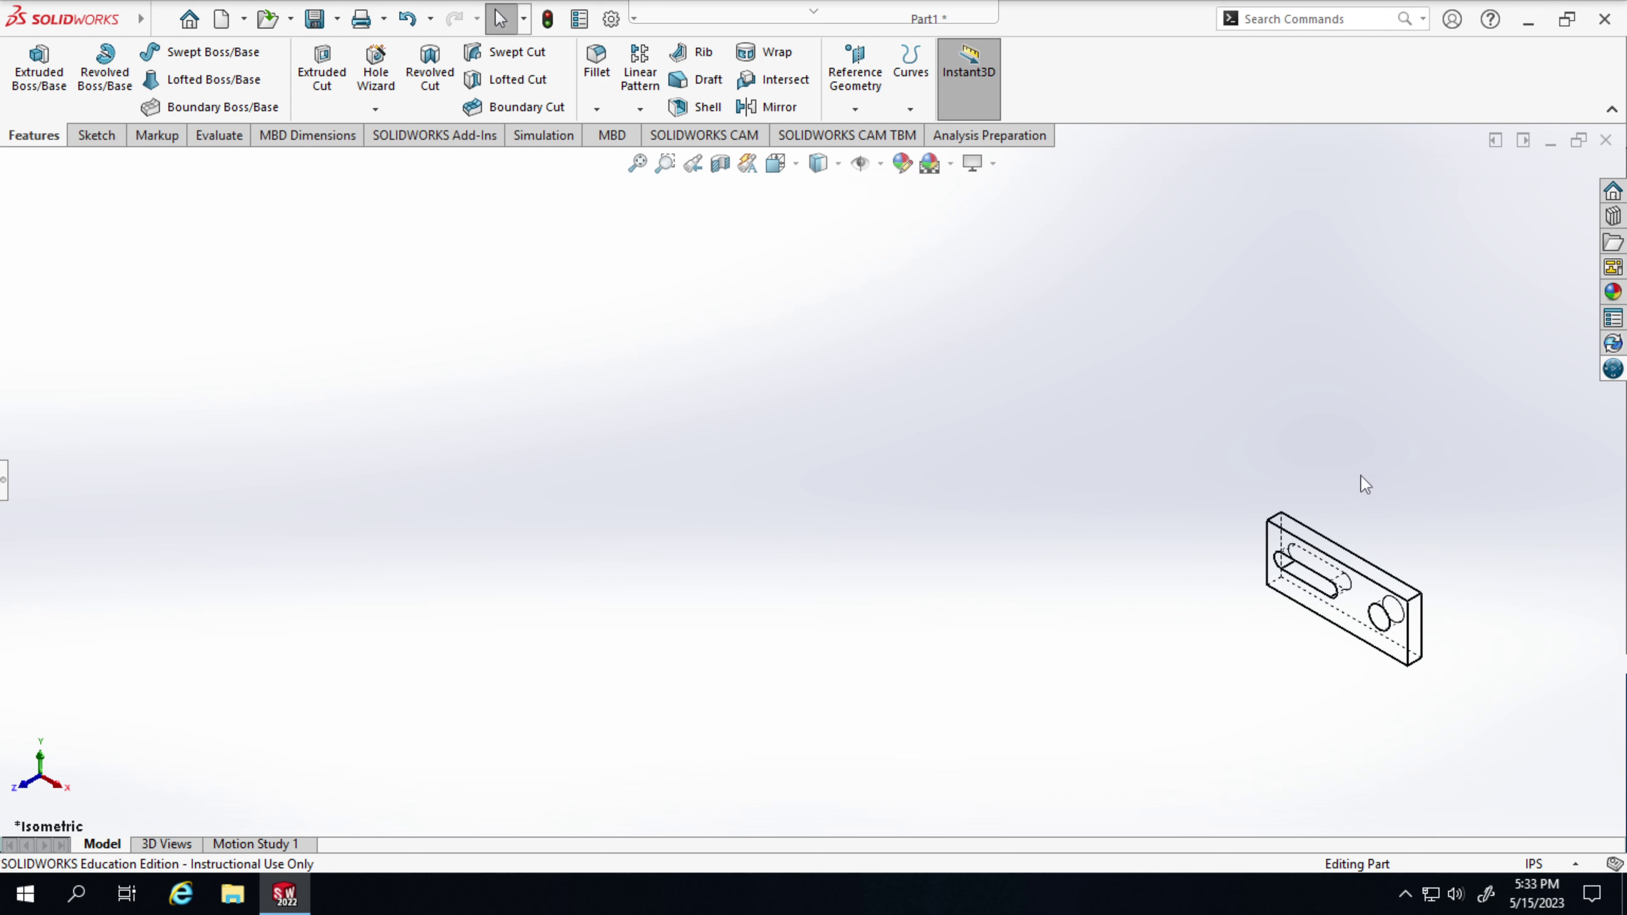
scroll(1524, 493, "up", 8)
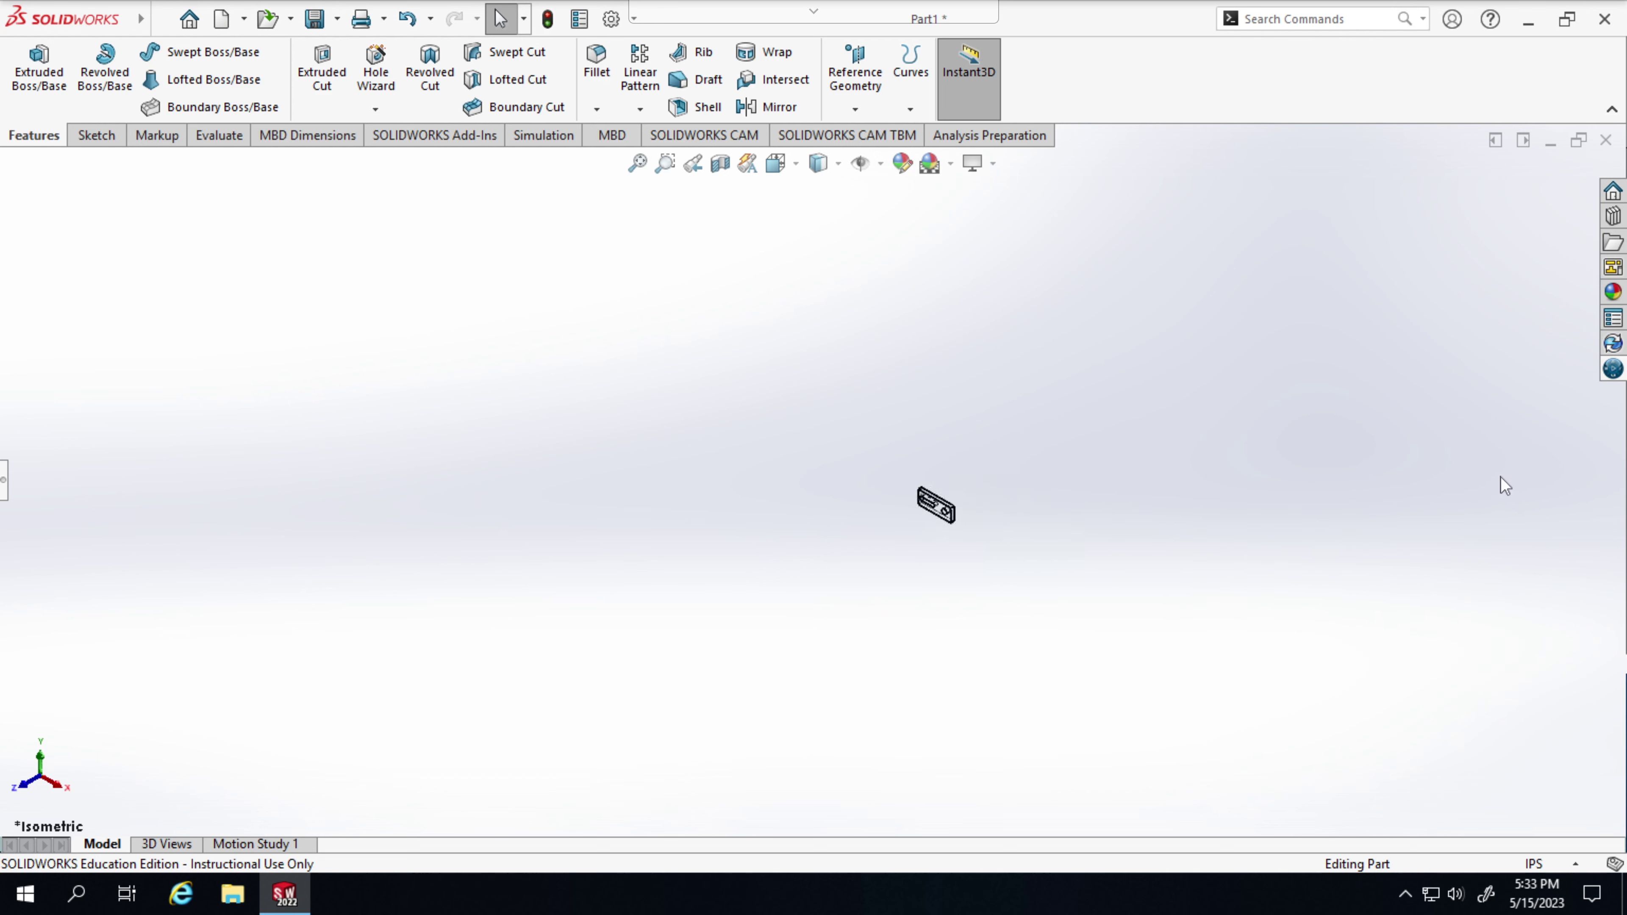
scroll(1501, 476, "down", 2)
scroll(1504, 486, "down", 2)
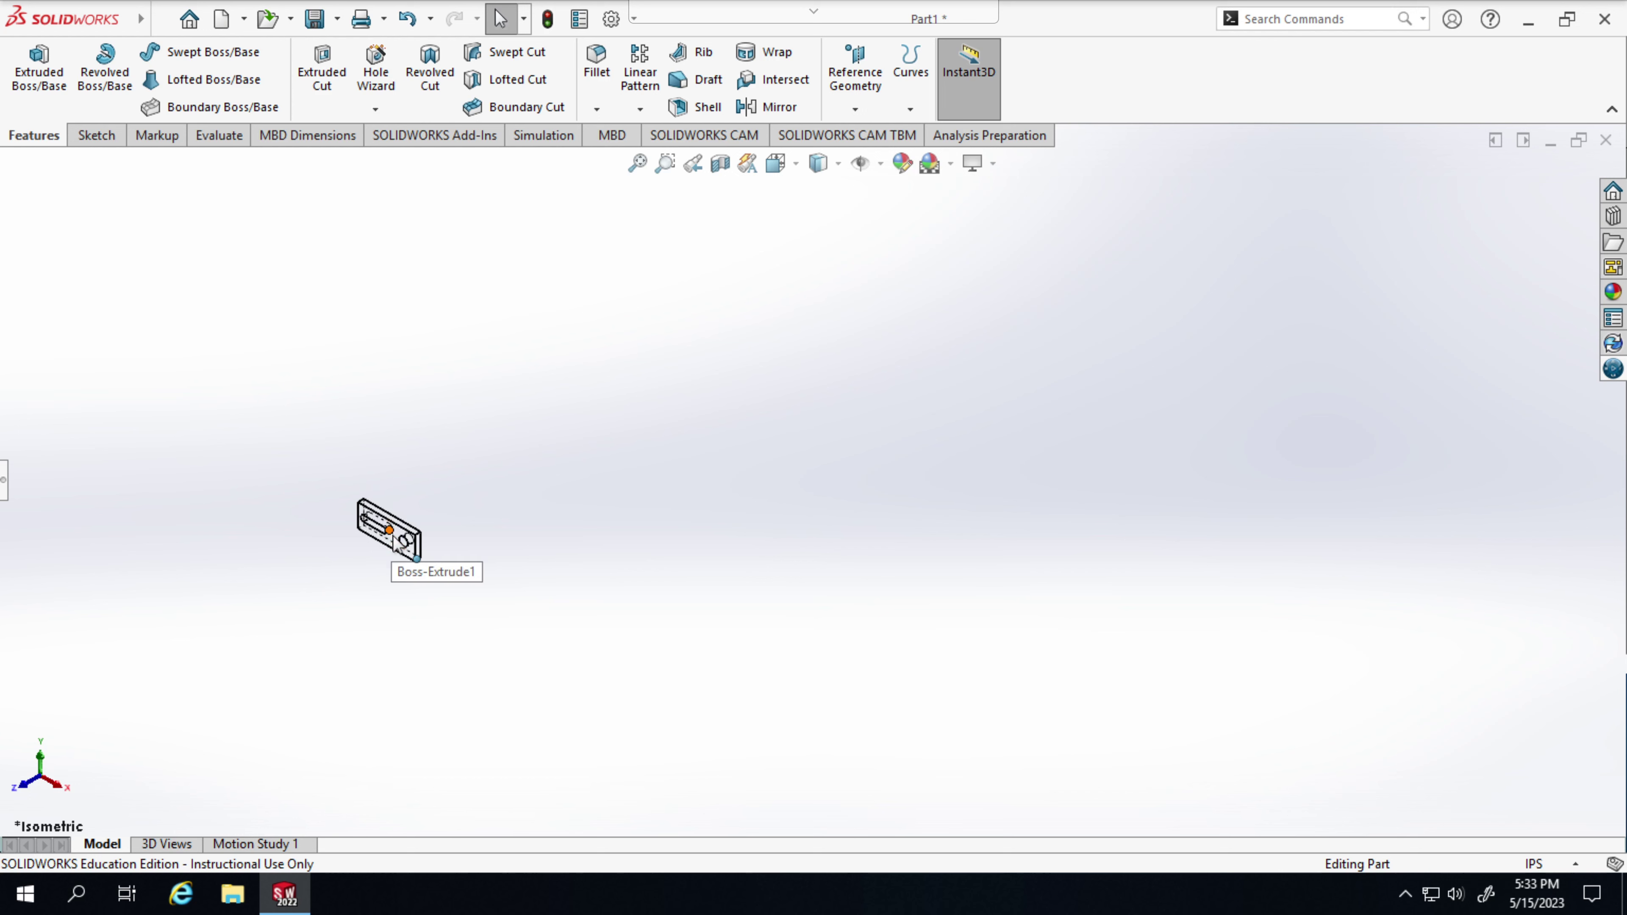
scroll(390, 536, "up", 4)
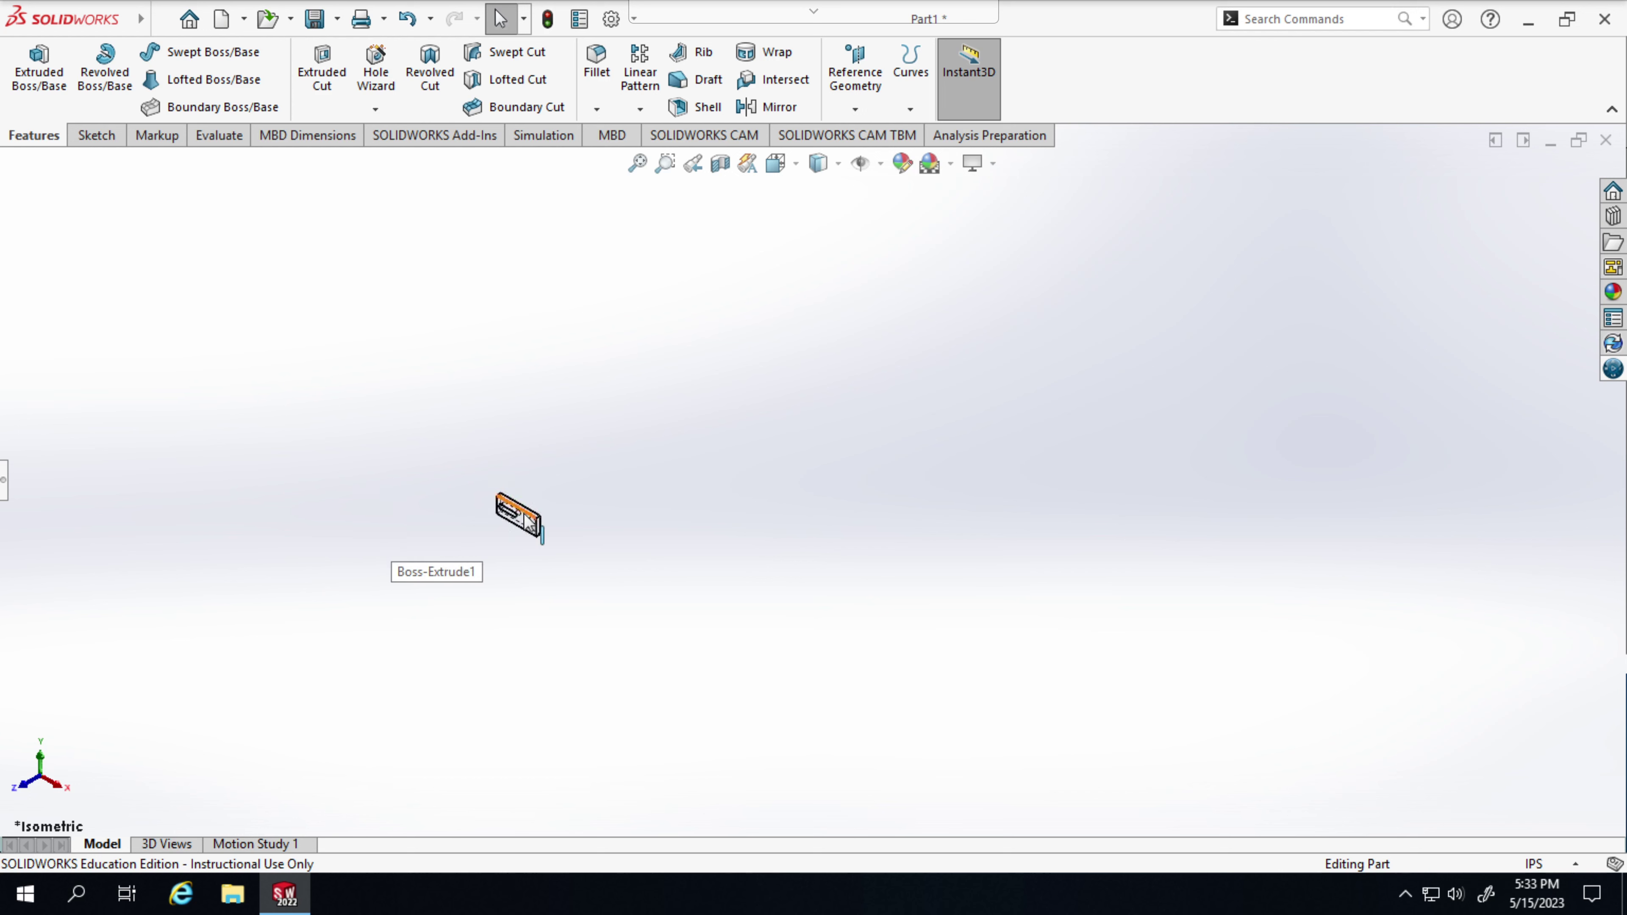
- Examine the plate in Hidden Lines Visible by zooming in and out around different points on its slot and hole
scroll(614, 516, "down", 5)
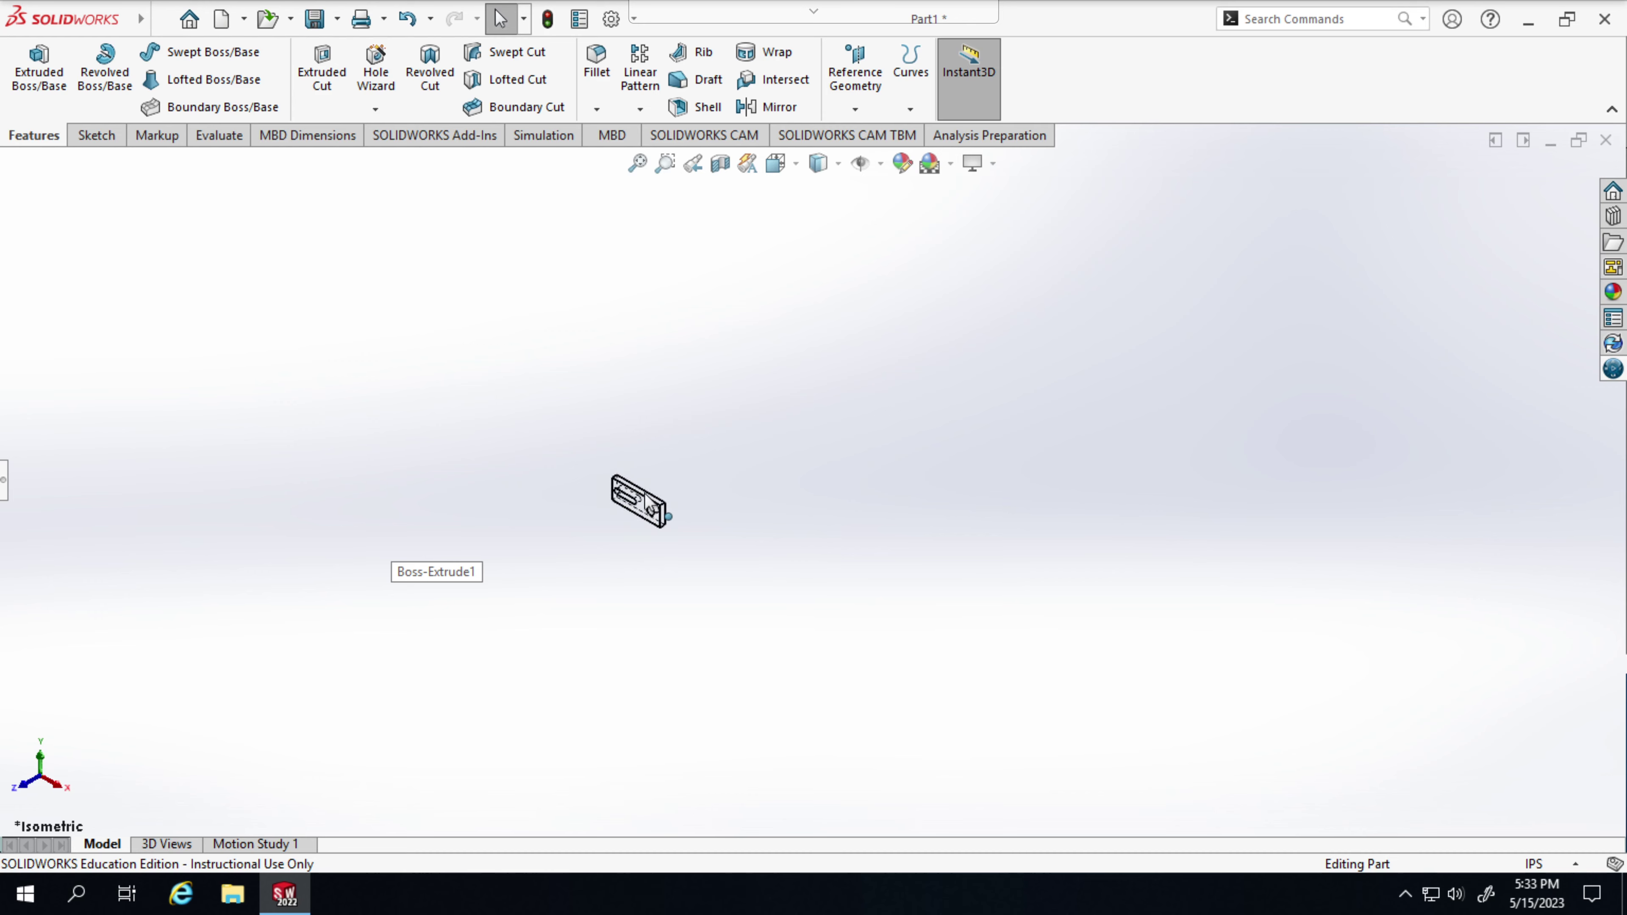
scroll(686, 510, "down", 5)
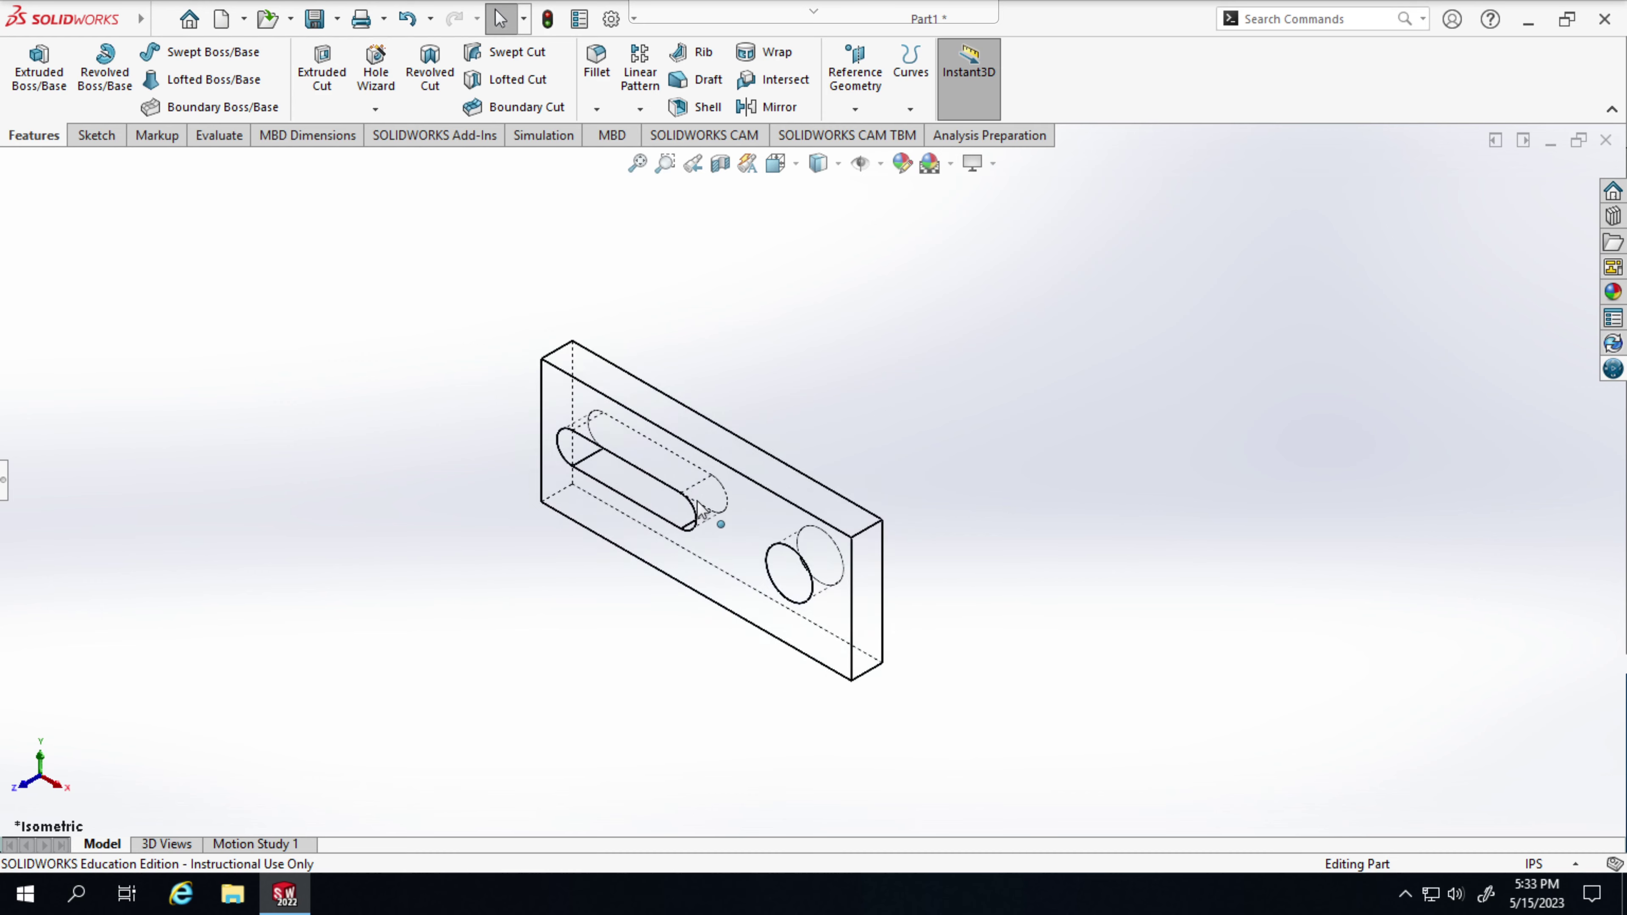
scroll(739, 512, "up", 3)
scroll(744, 519, "down", 1)
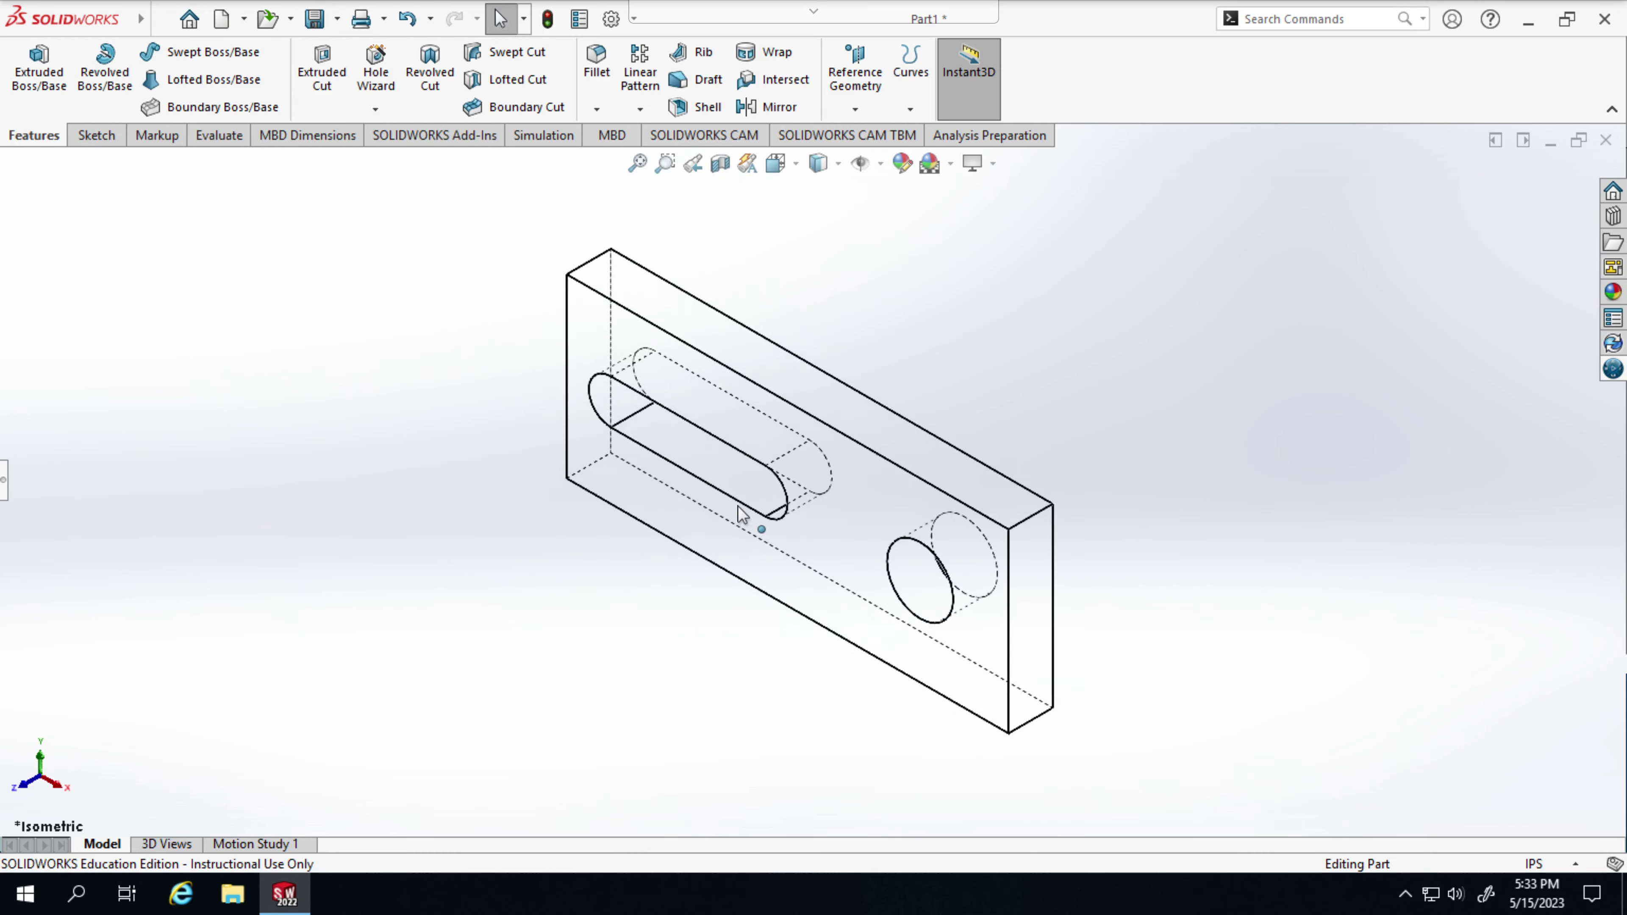
scroll(826, 529, "down", 3)
scroll(829, 517, "up", 3)
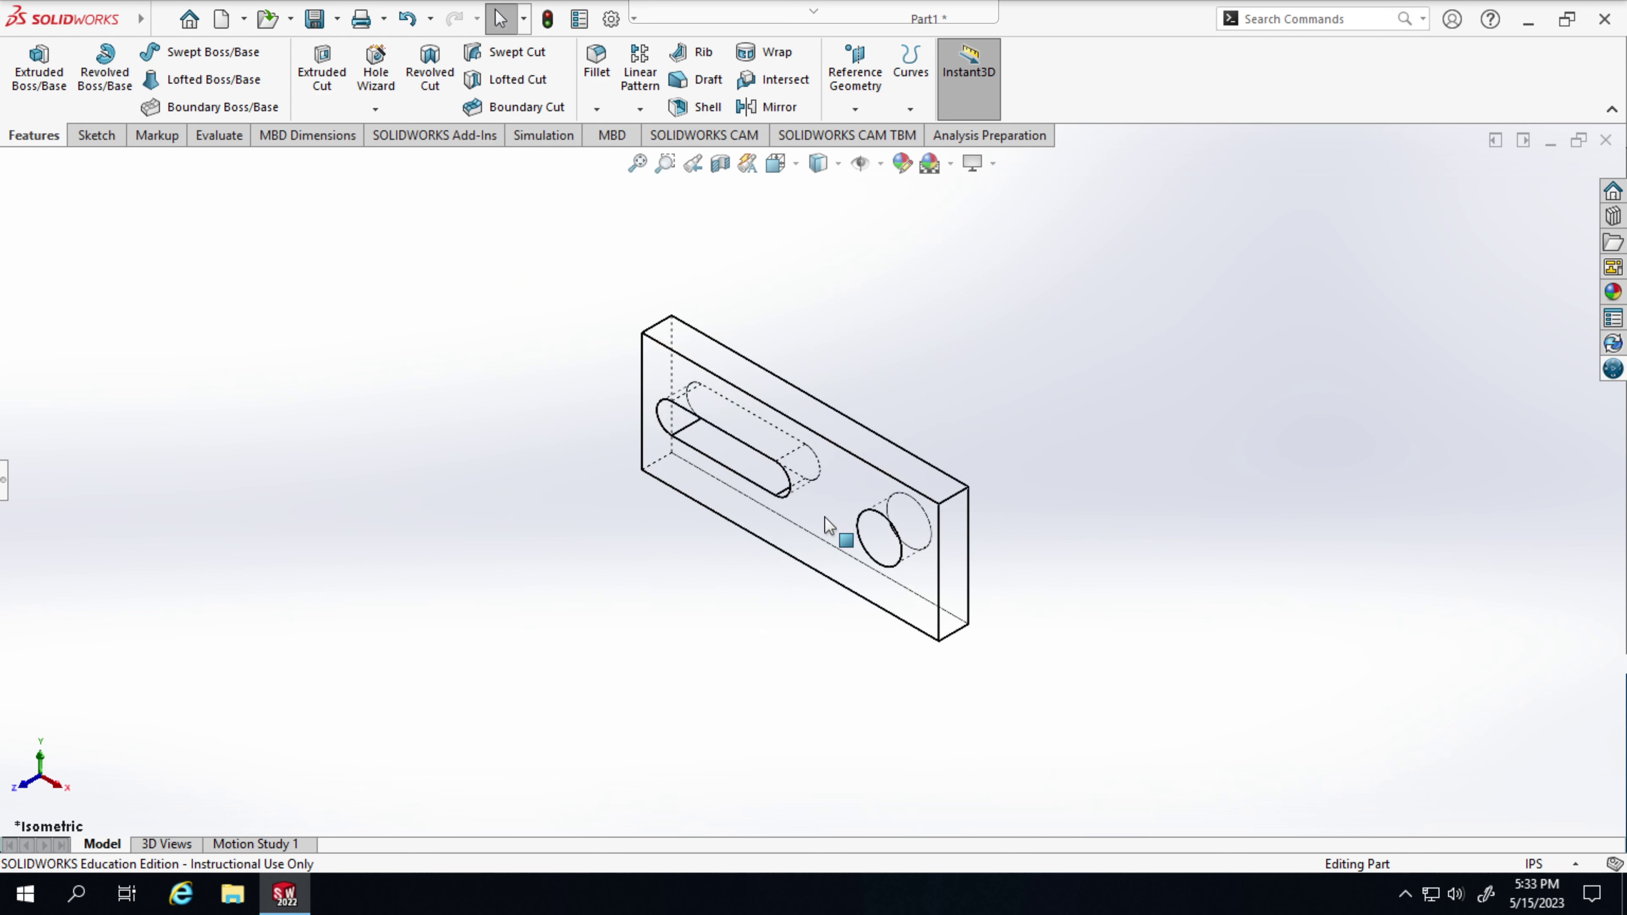
scroll(825, 518, "down", 2)
scroll(825, 518, "up", 2)
scroll(825, 518, "down", 3)
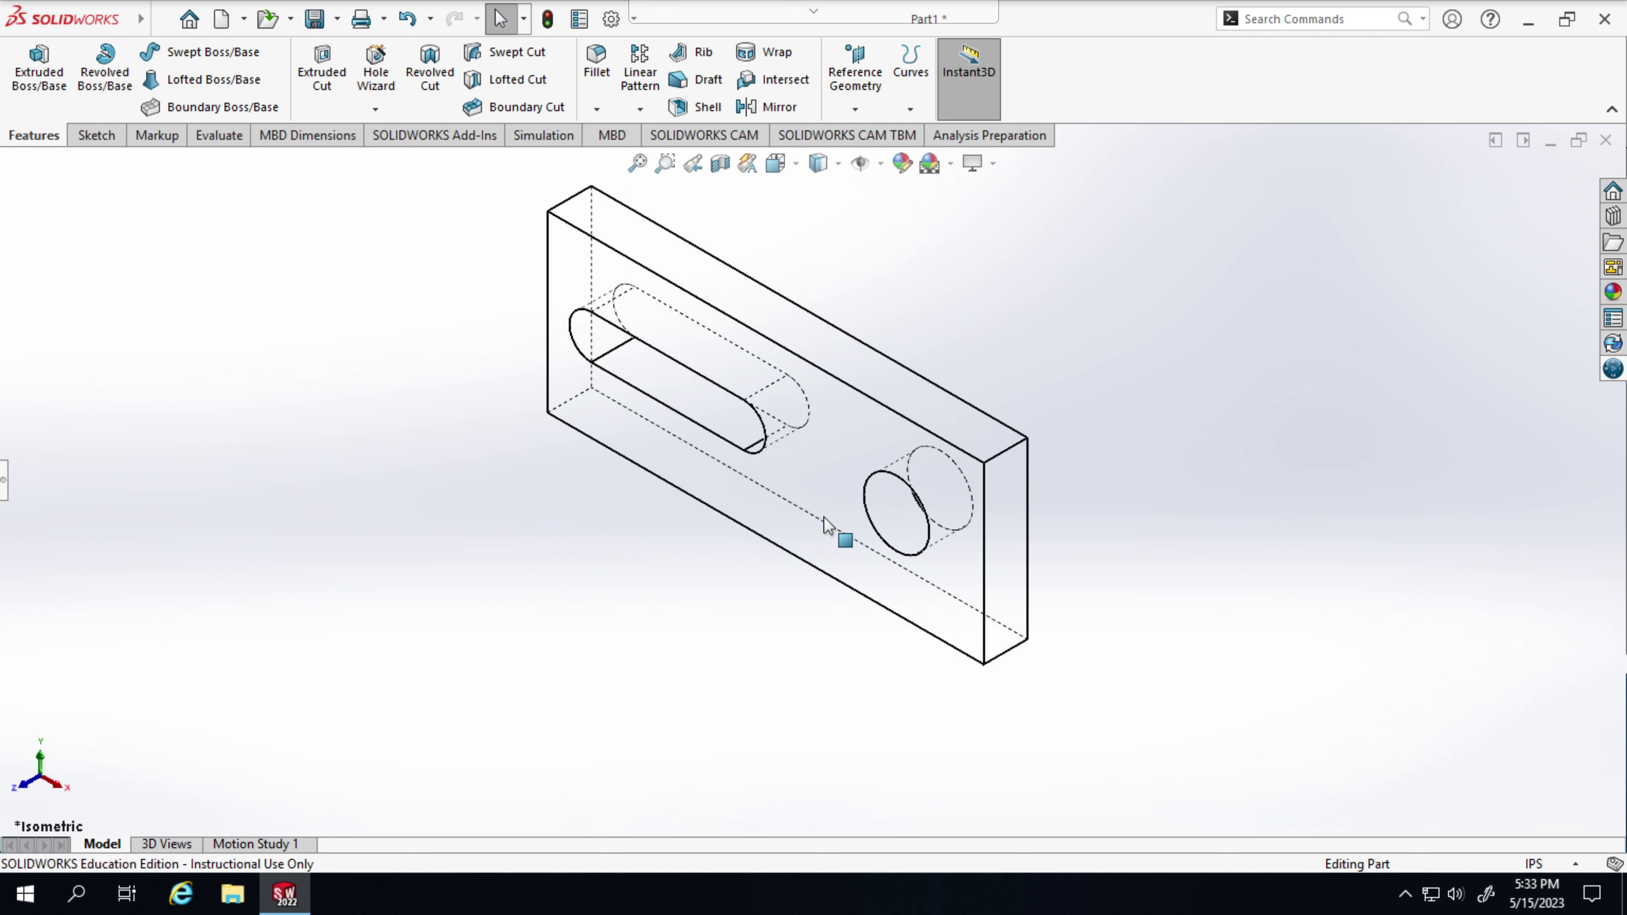
scroll(825, 518, "up", 2)
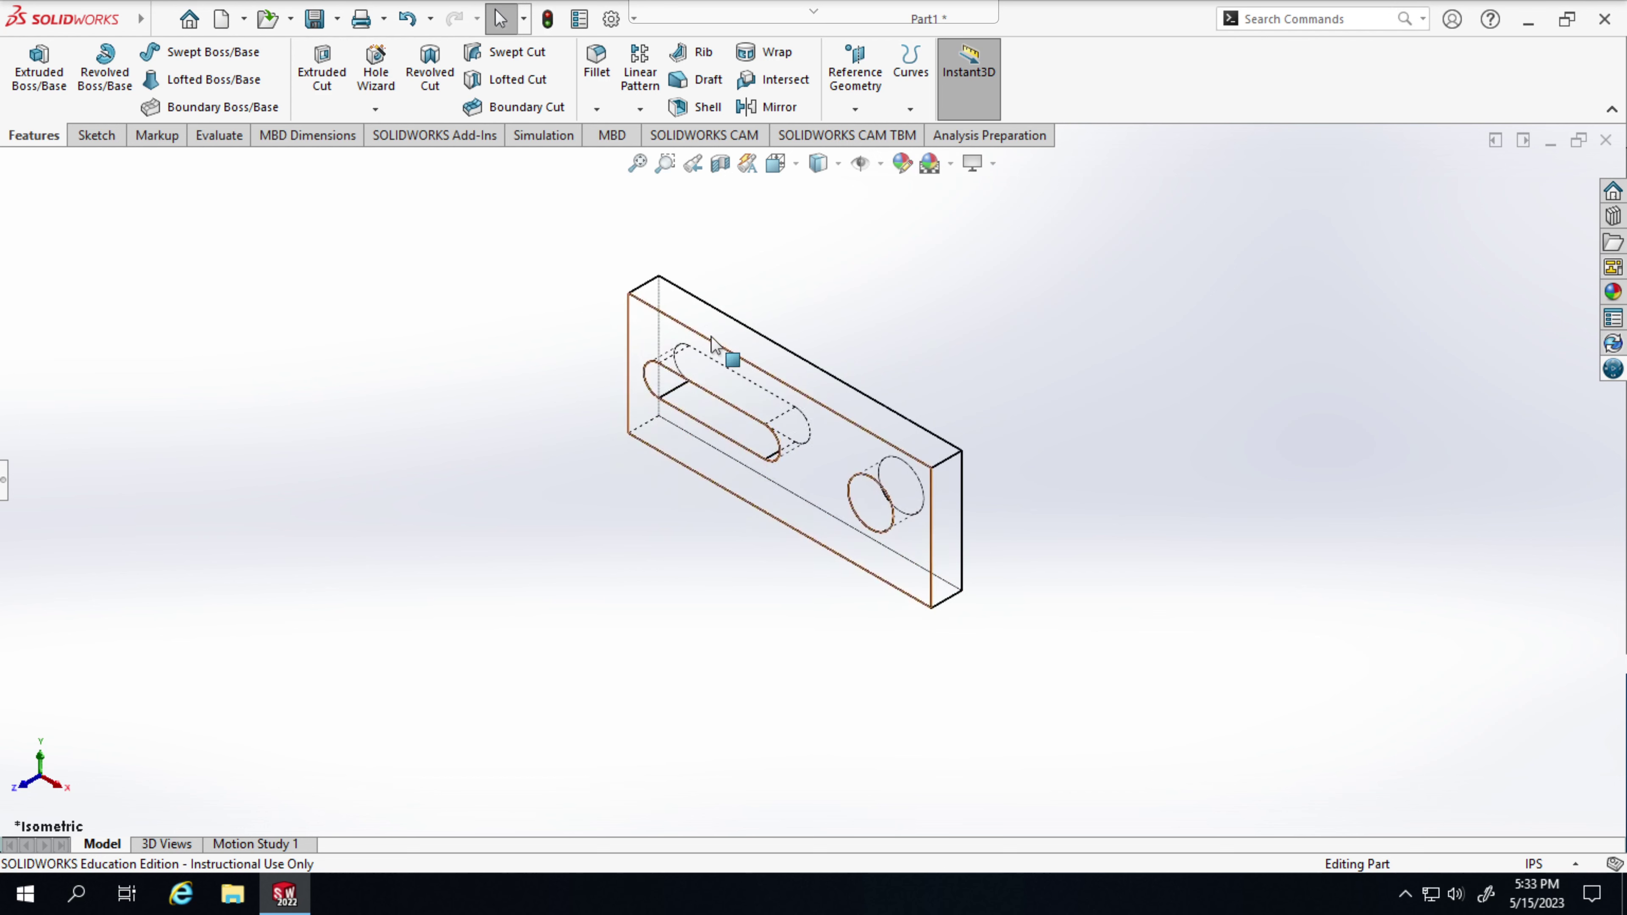
- Use Zoom to Area to enlarge the round hole, and fit the whole plate back in the view
left_click(665, 166)
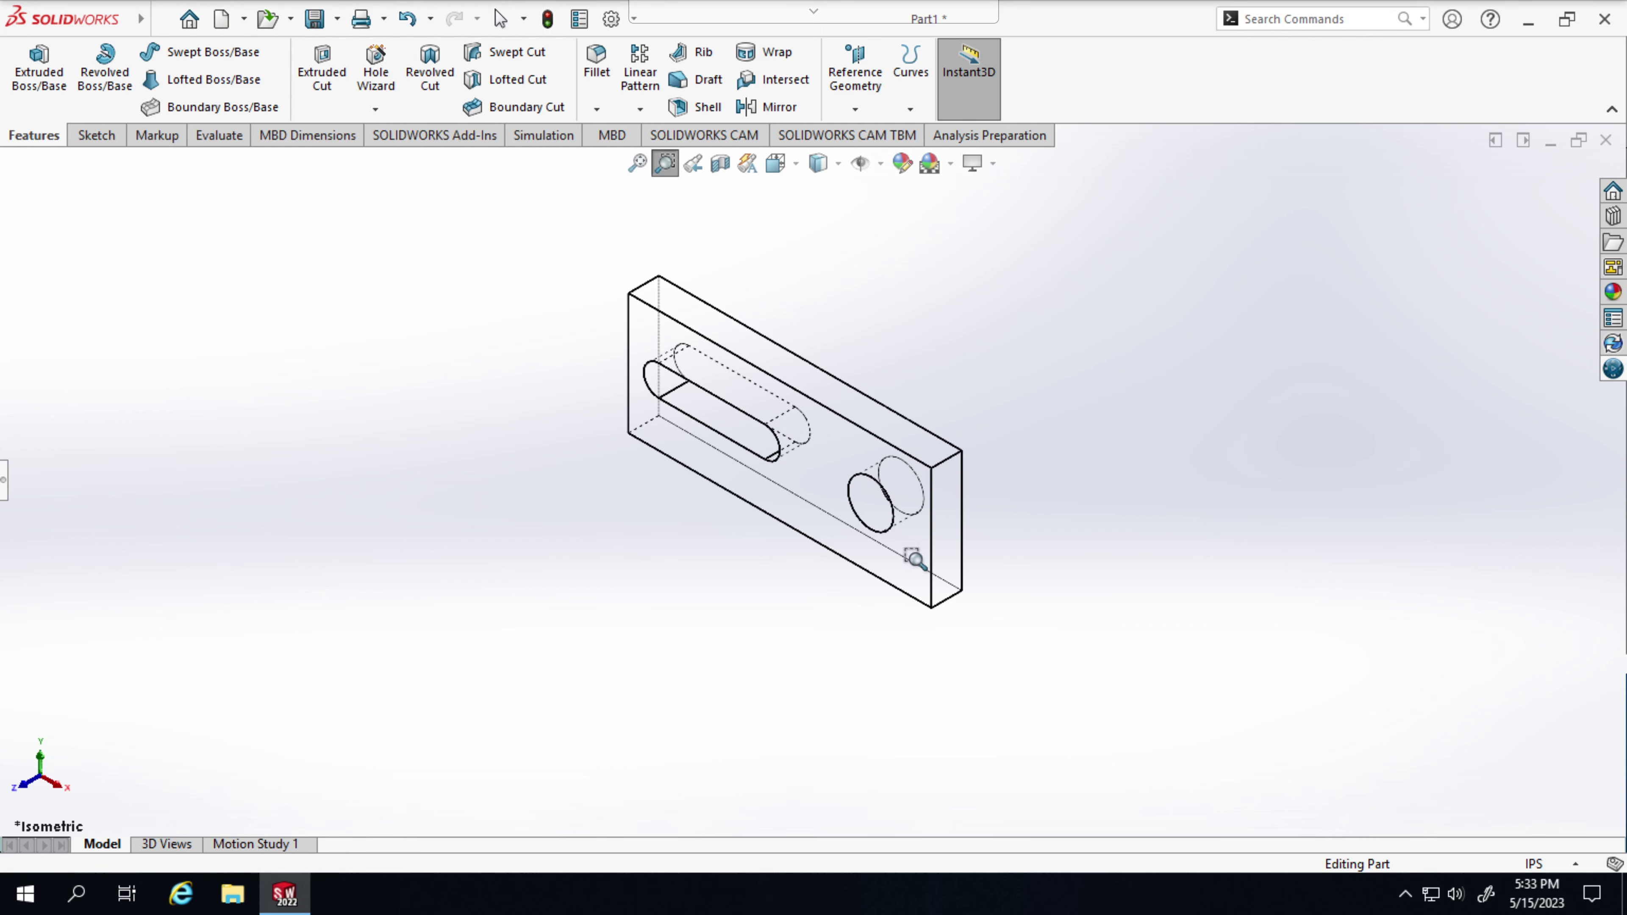
left_click_drag(915, 548, 817, 447)
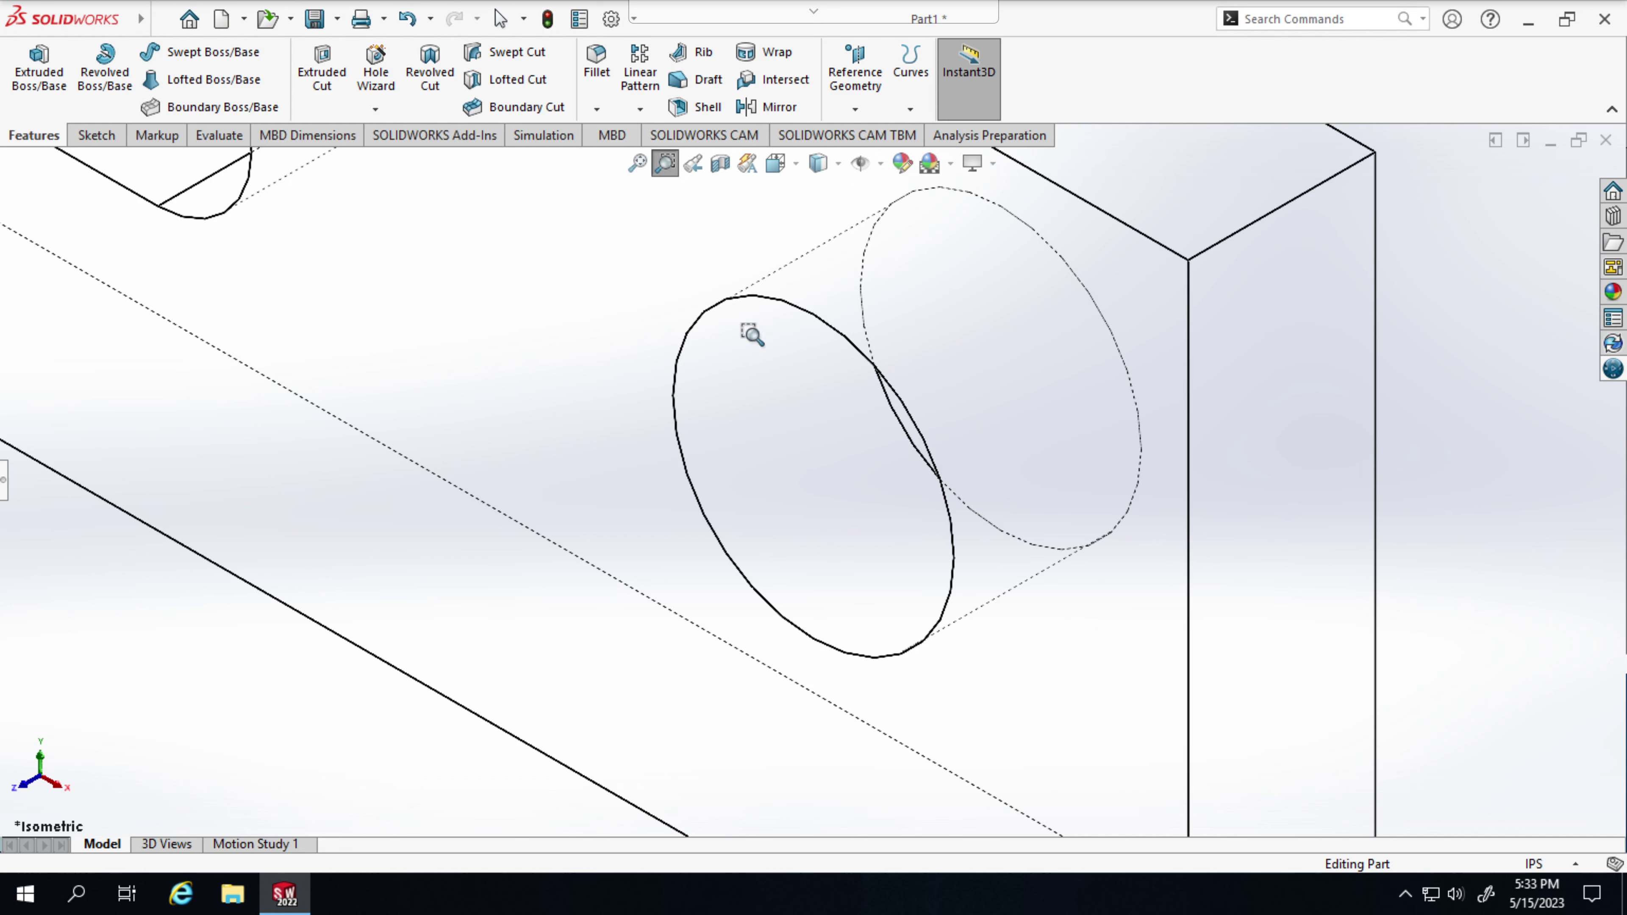
left_click(638, 164)
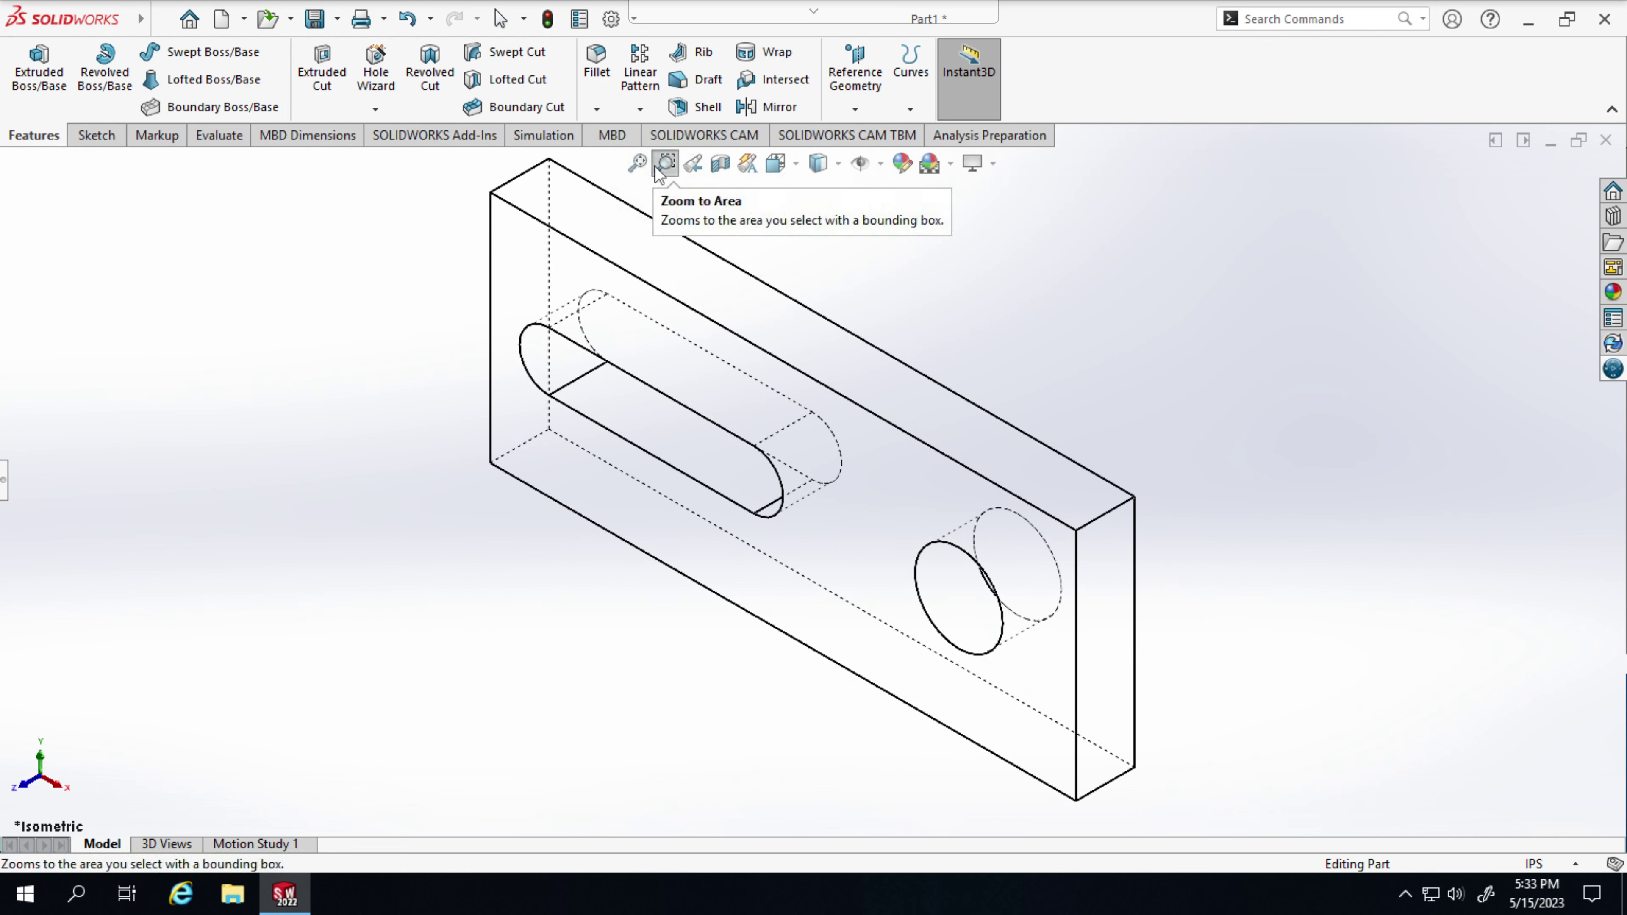
- Shrink the view of the plate and use Zoom to Area to enlarge the slot
scroll(501, 301, "up", 5)
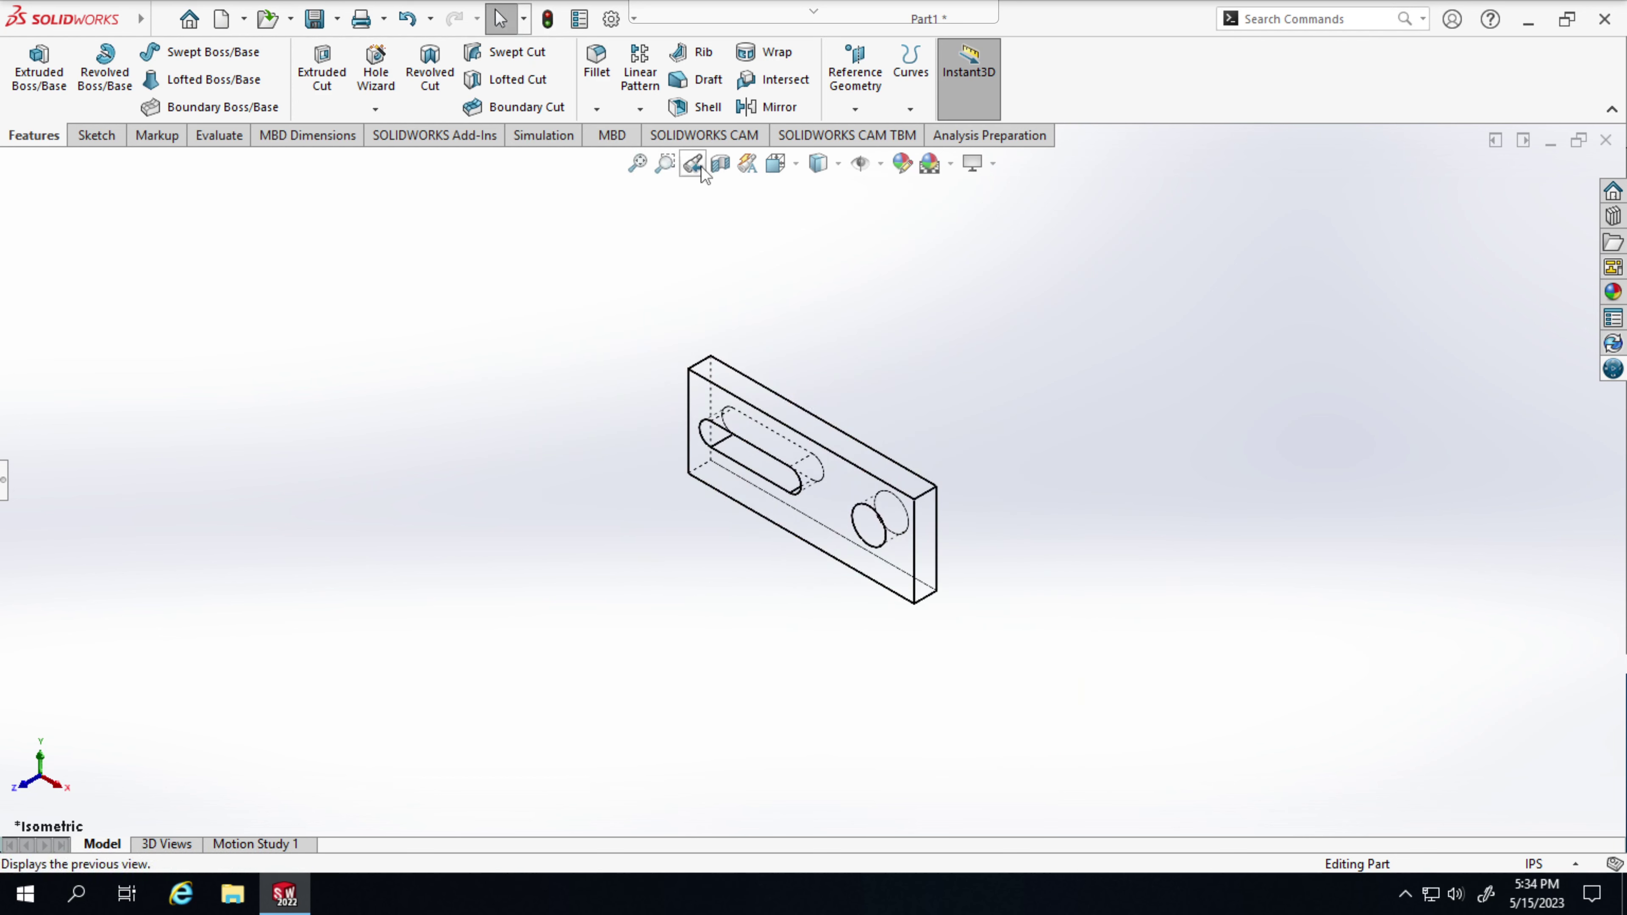
left_click(664, 164)
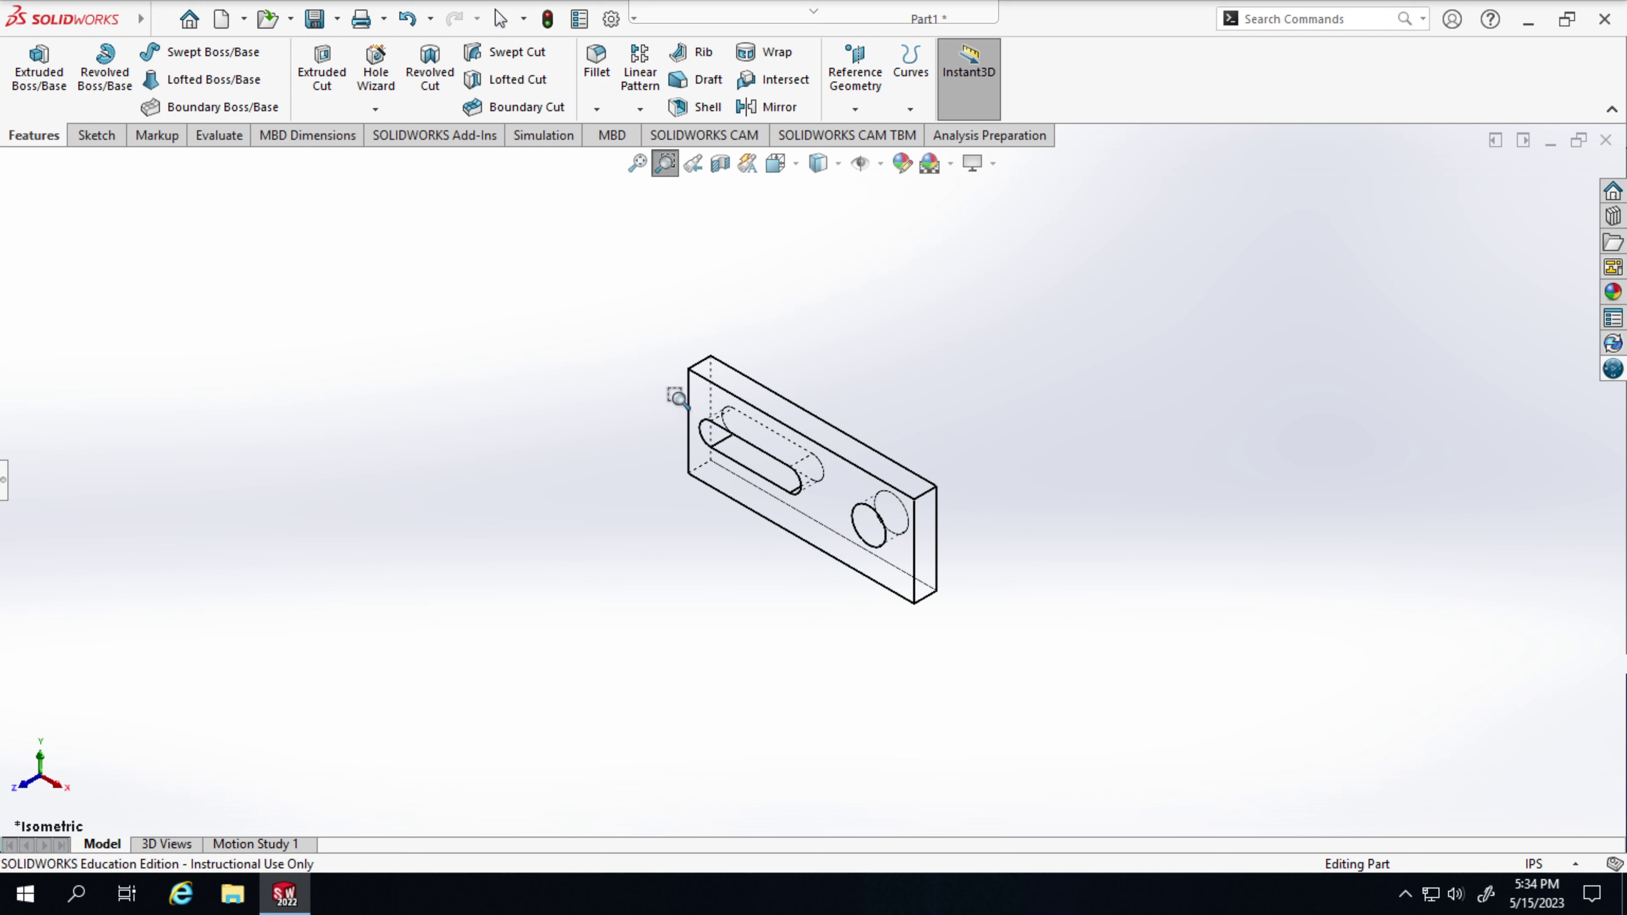
left_click_drag(682, 394, 774, 497)
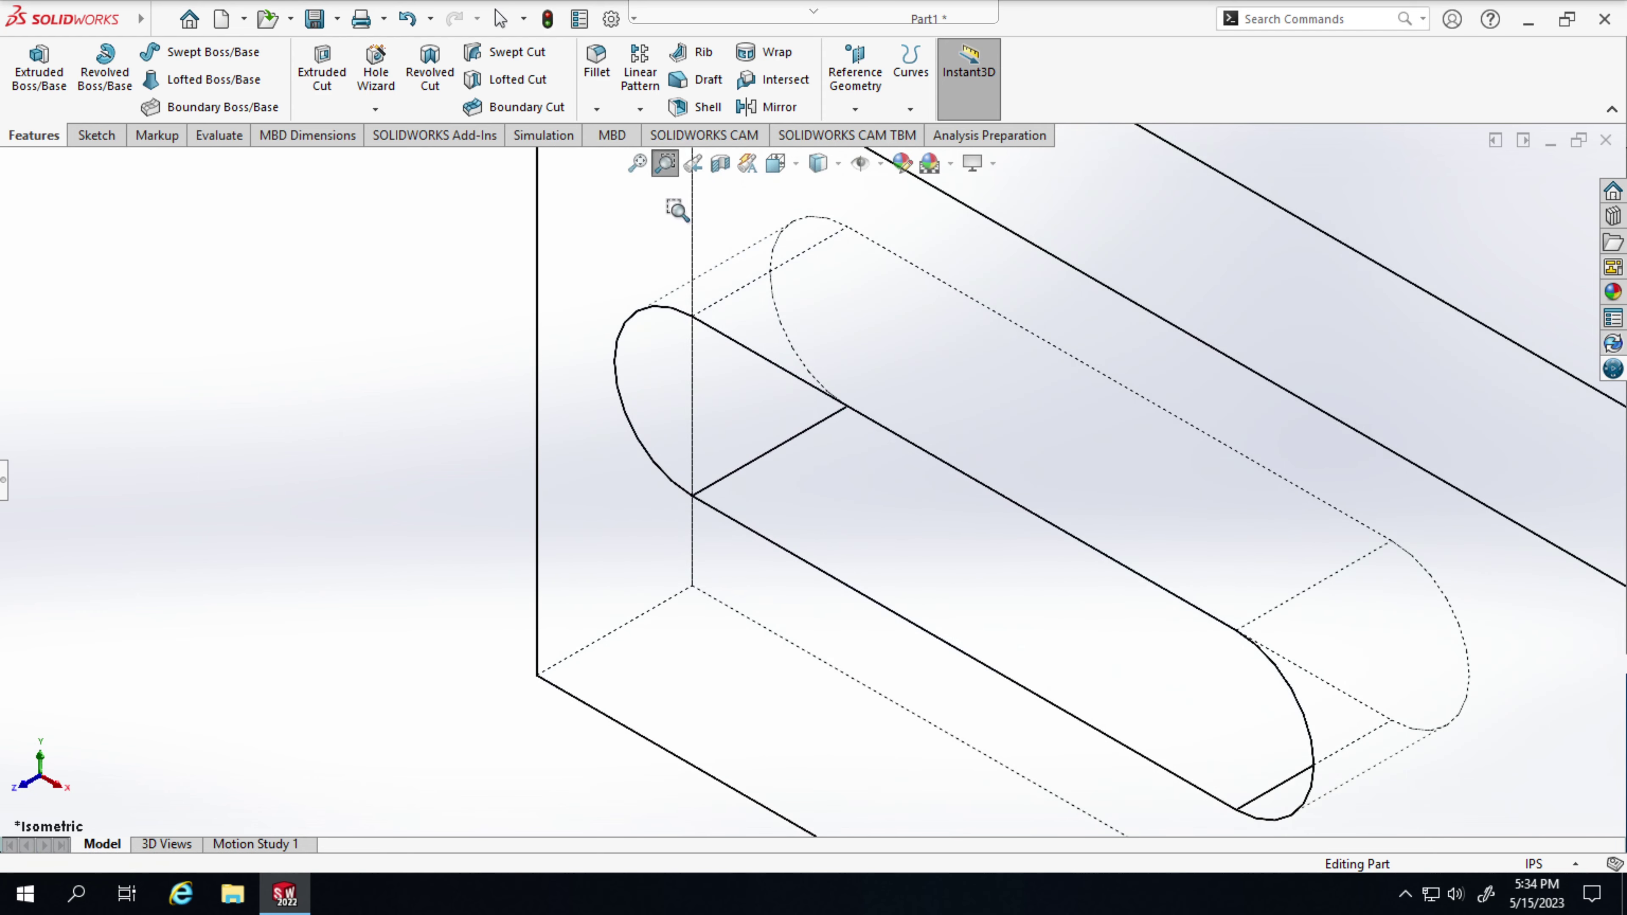
left_click(666, 164)
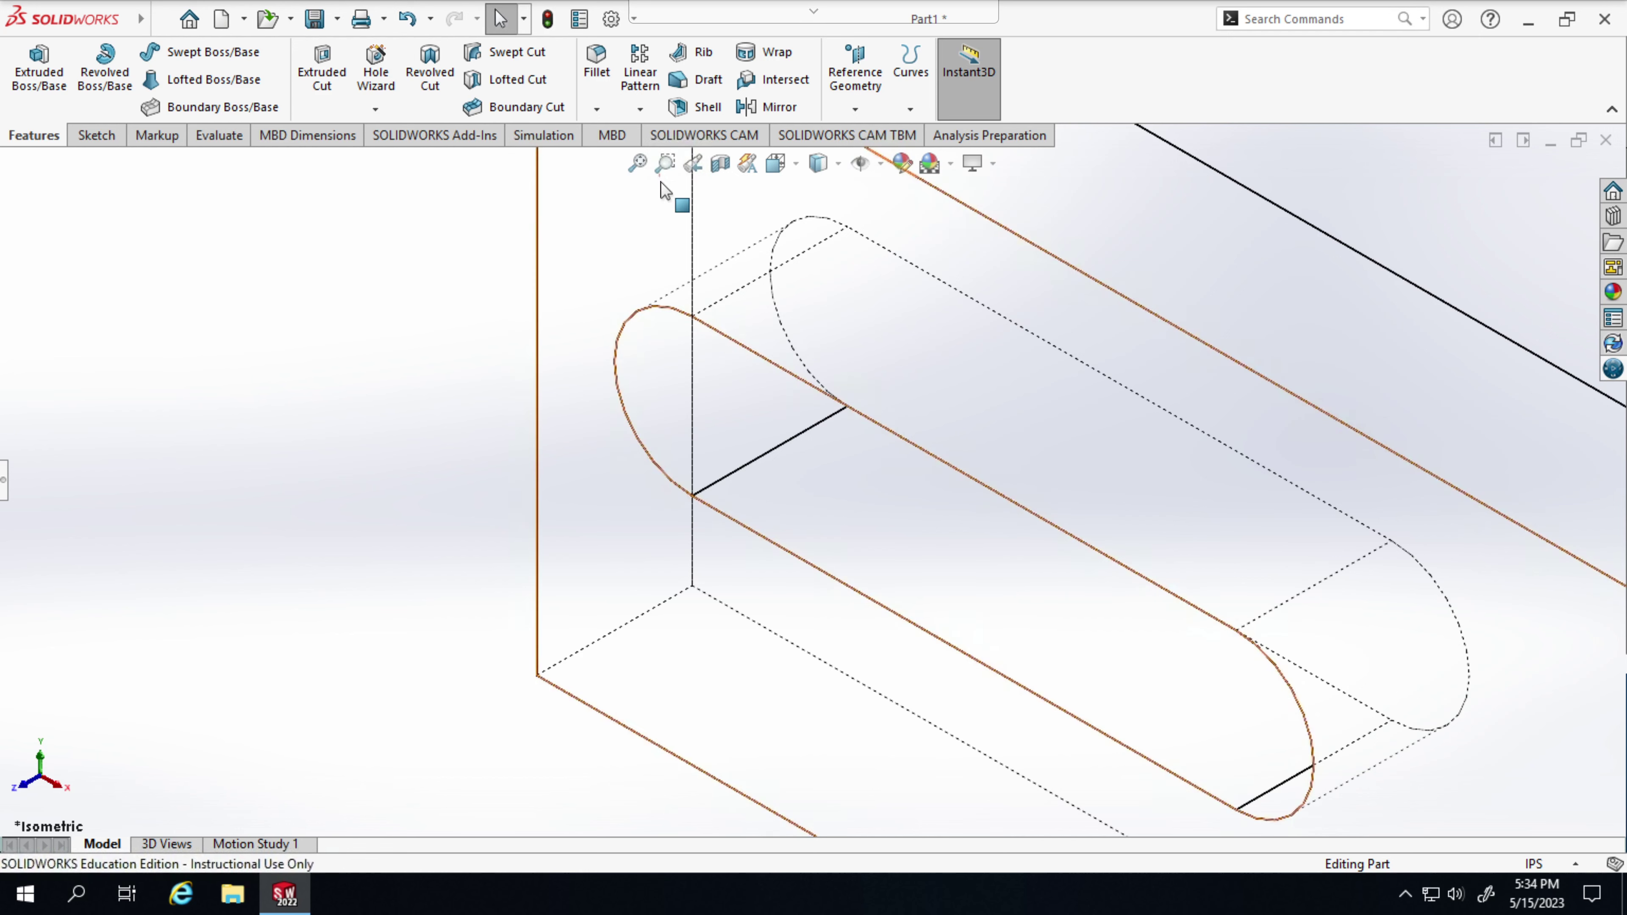
- Zoom to Area twice on the rounded end of the slot, and fit the whole plate in the view
left_click(664, 164)
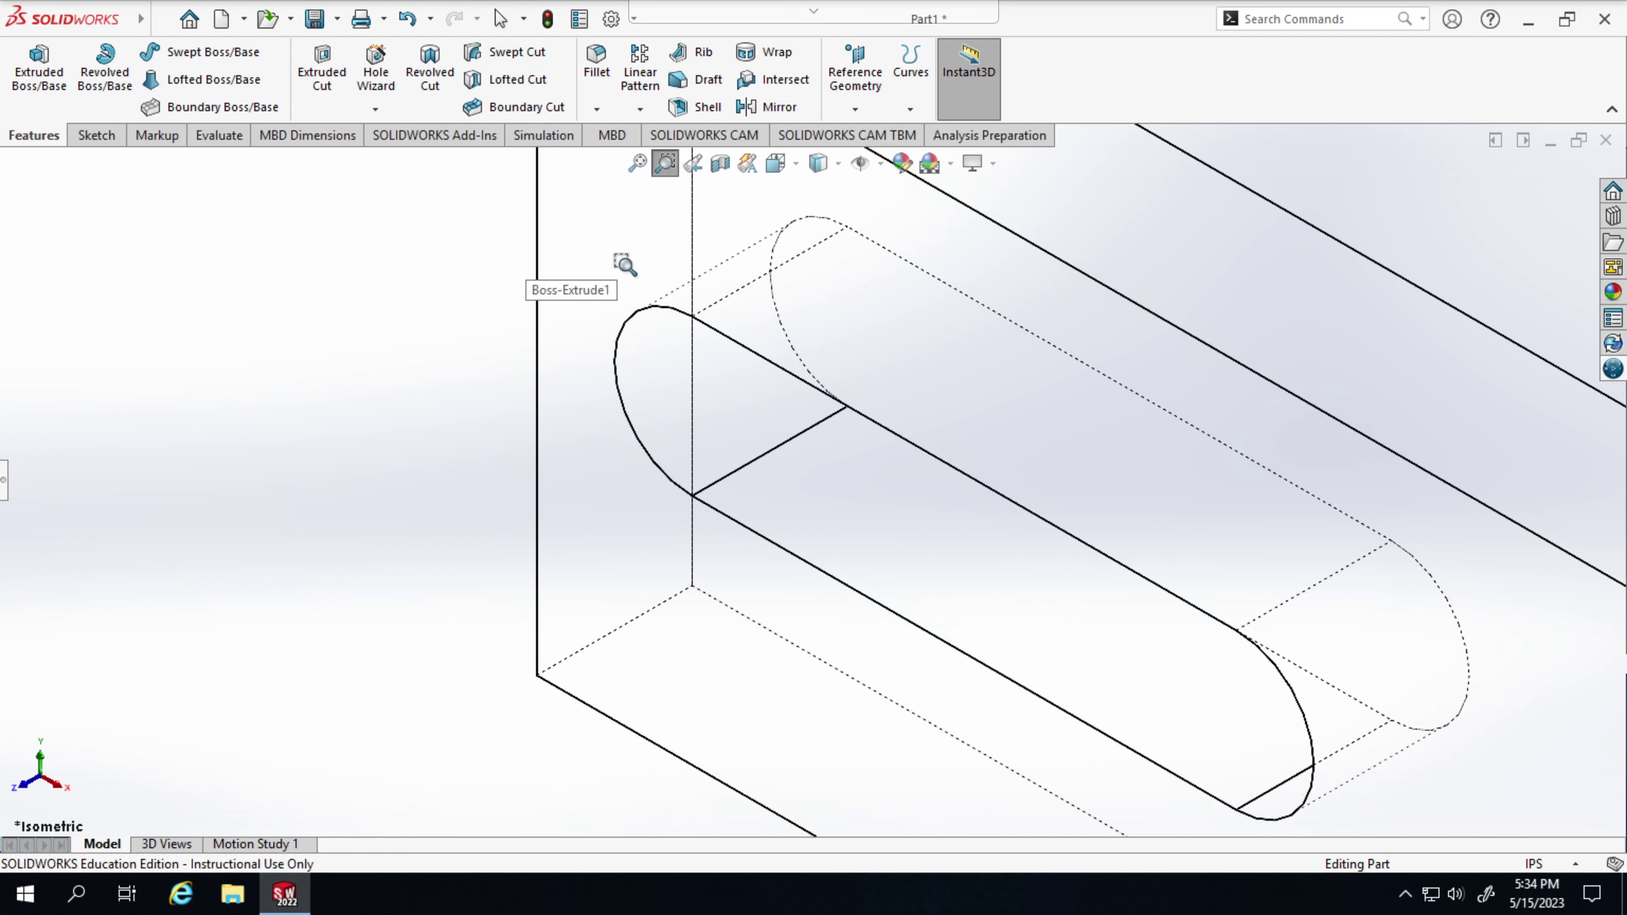
left_click_drag(624, 264, 955, 601)
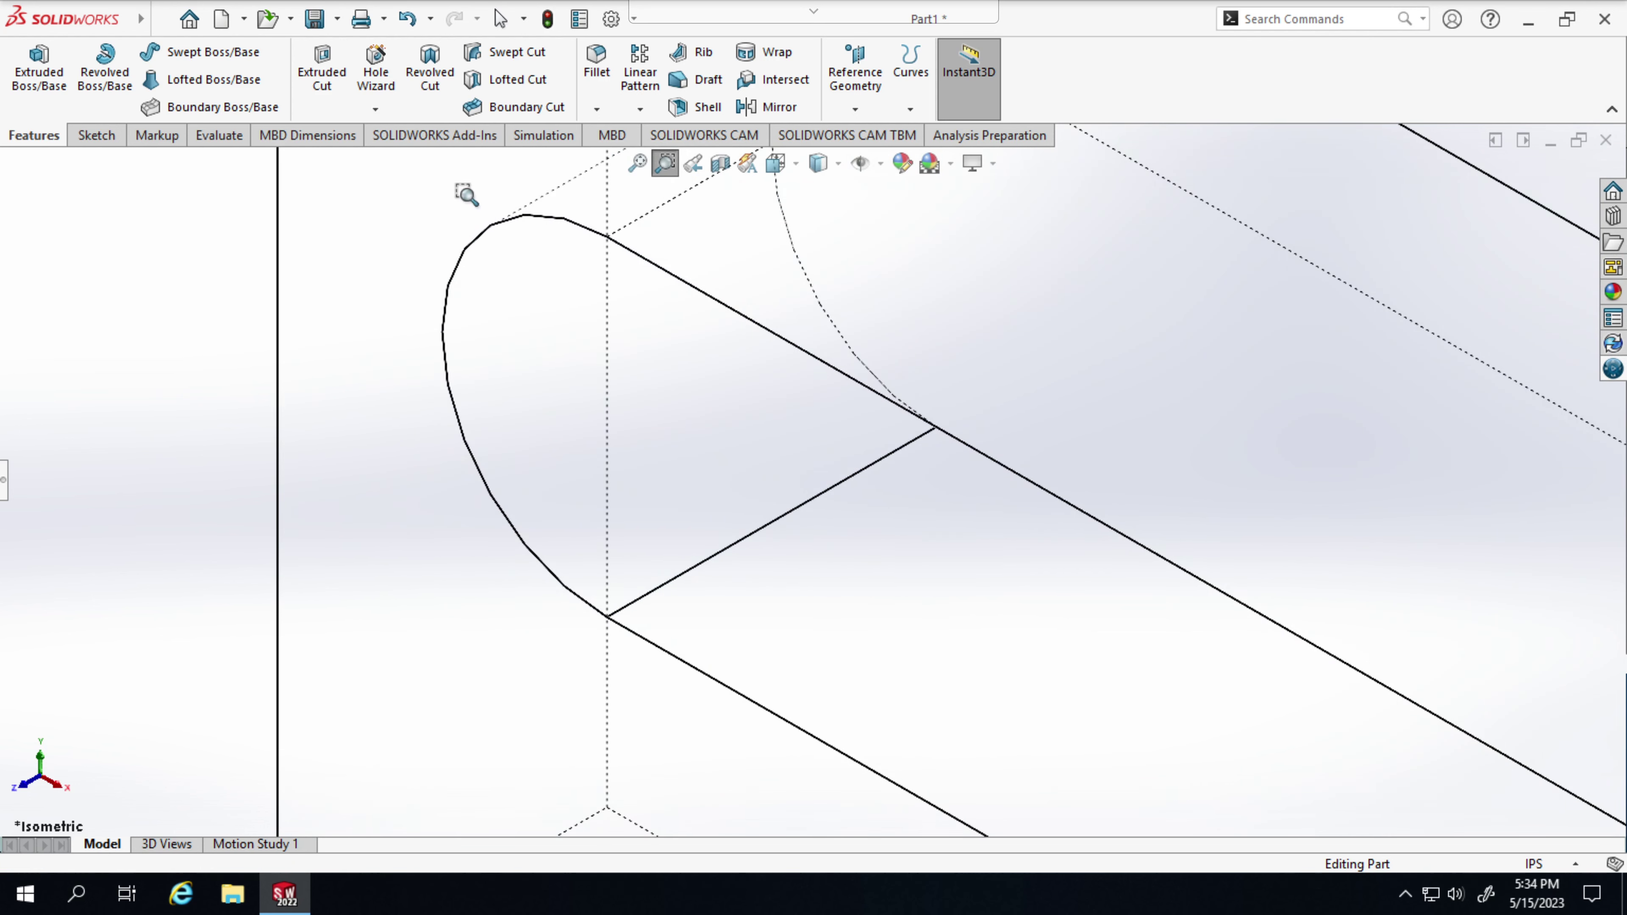
left_click_drag(456, 184, 1092, 522)
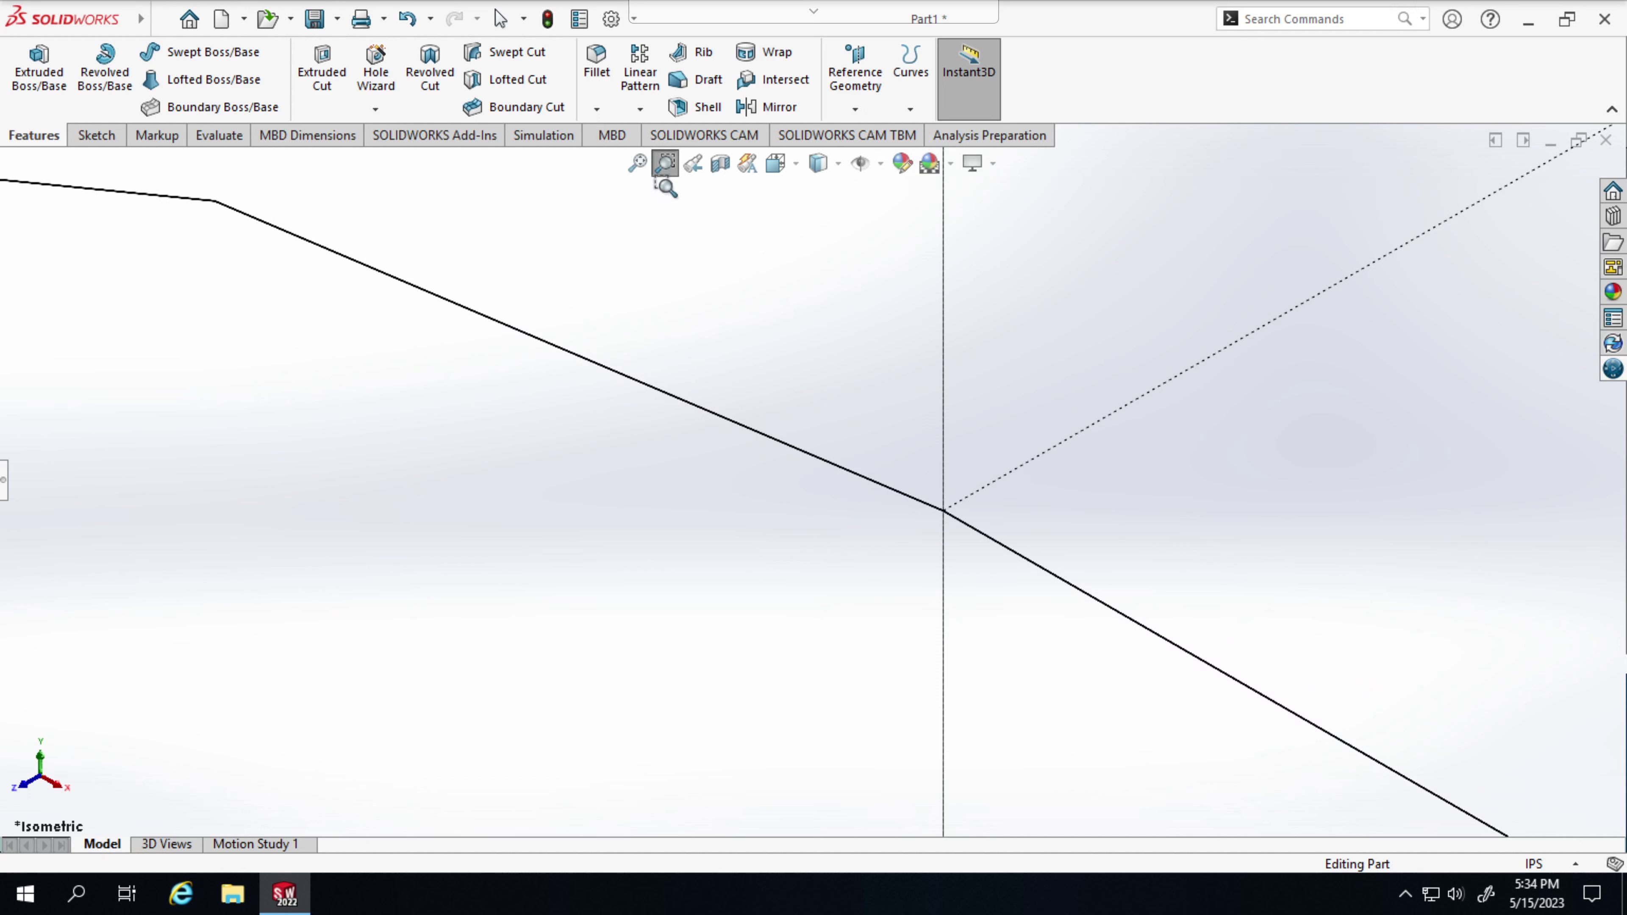
left_click(639, 164)
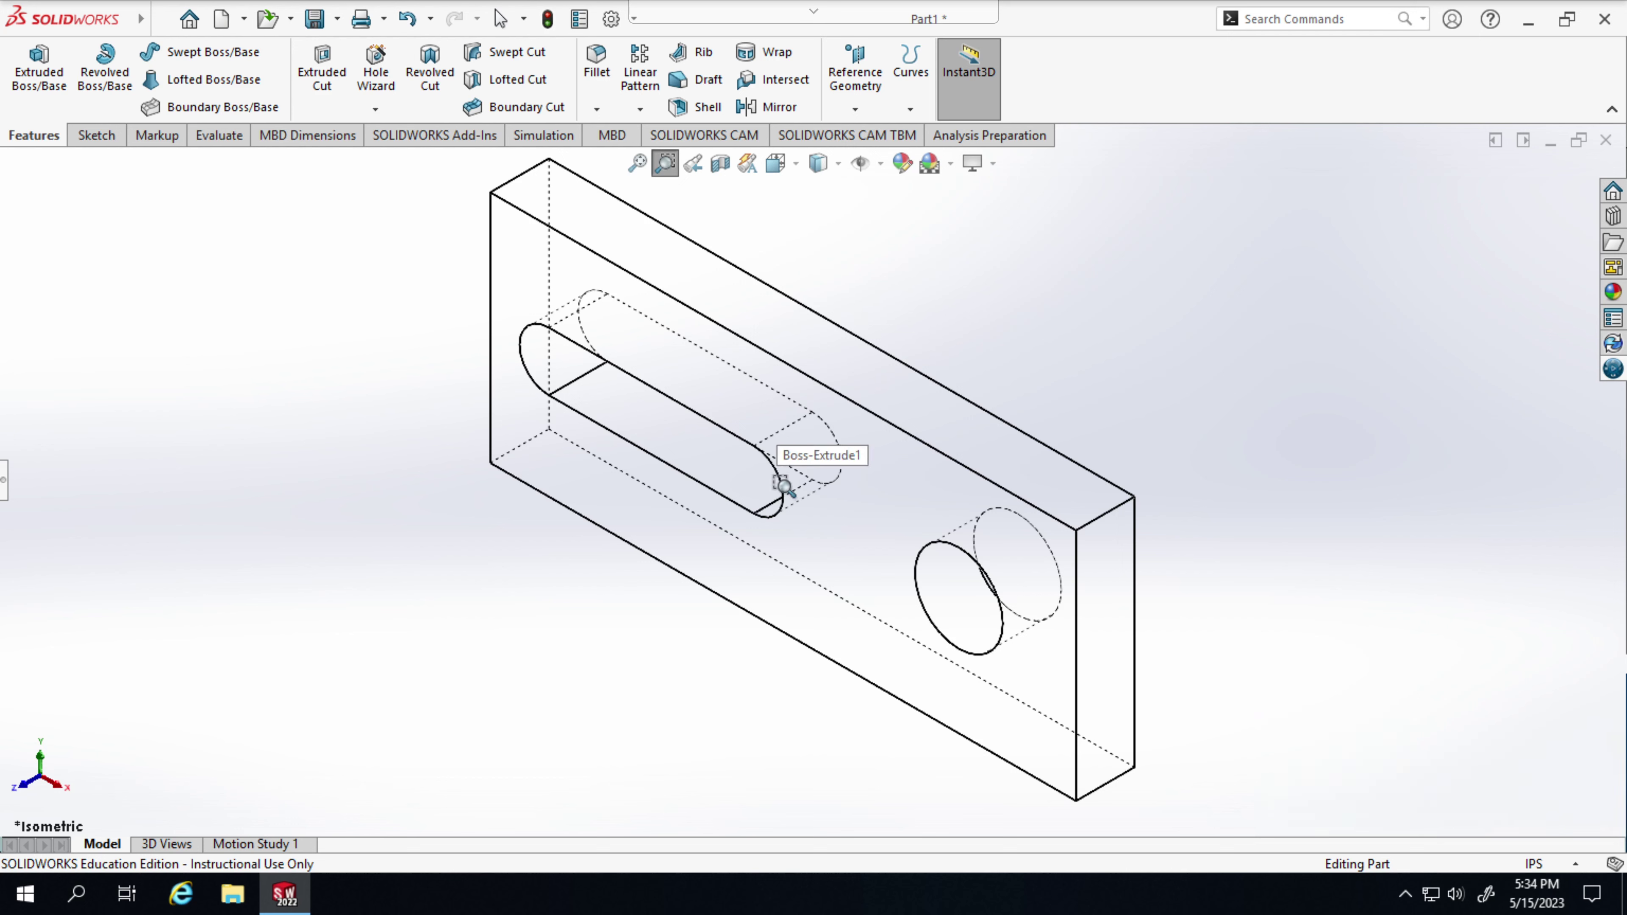
- Zoom around points away from the plate until it leaves the view, and restore the isometric orientation
scroll(823, 500, "up", 5)
scroll(820, 500, "down", 3)
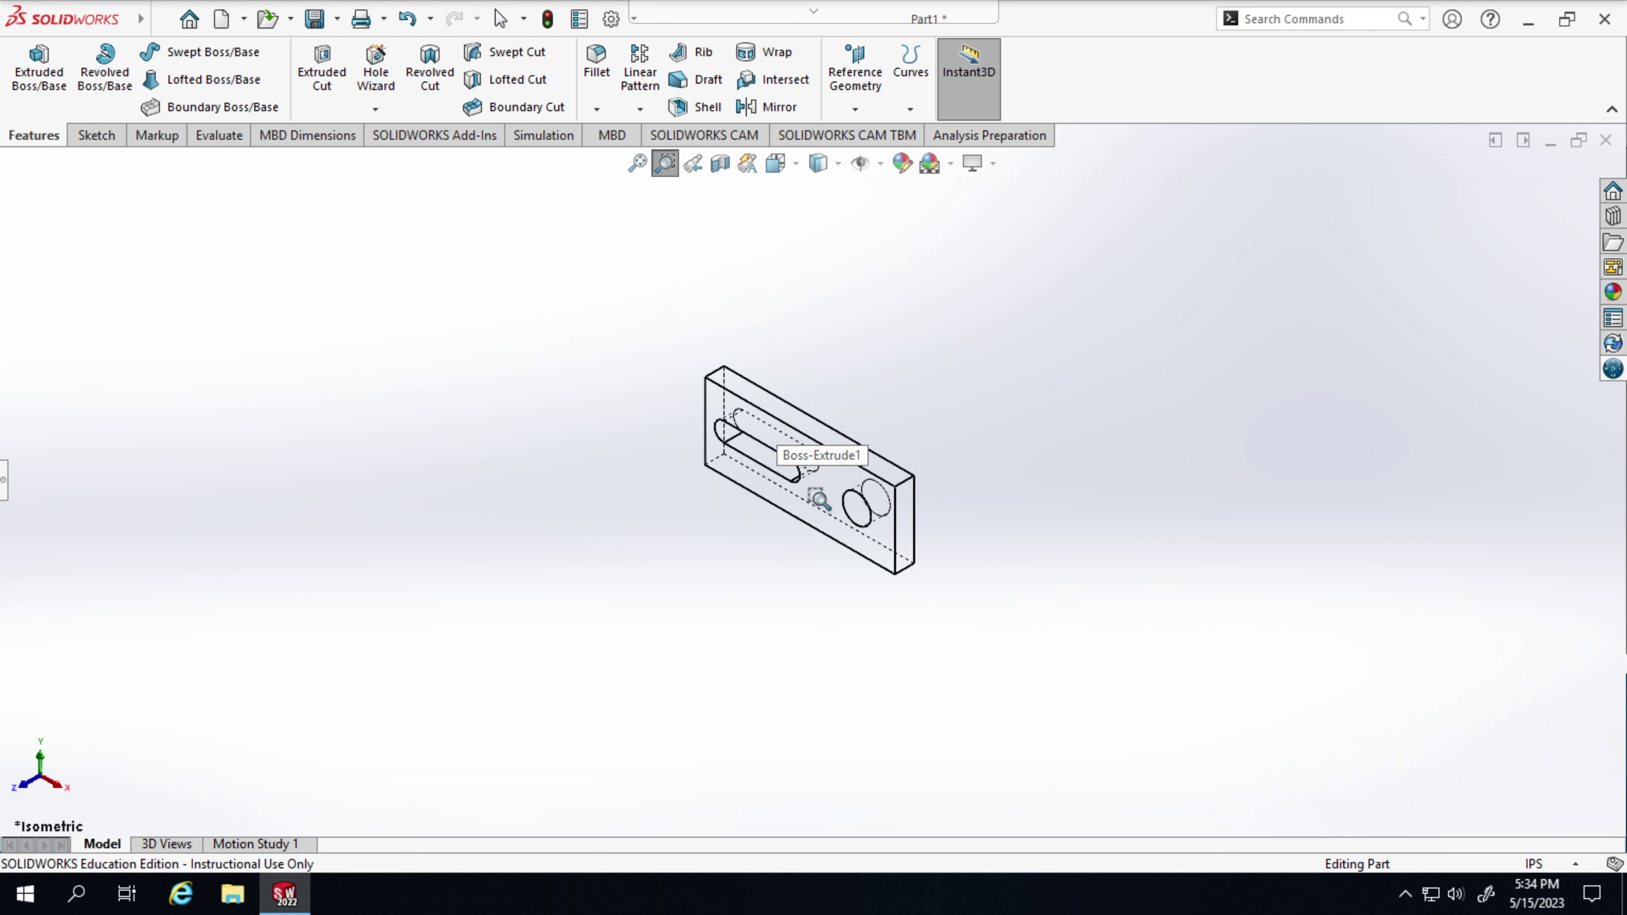
scroll(1348, 412, "up", 8)
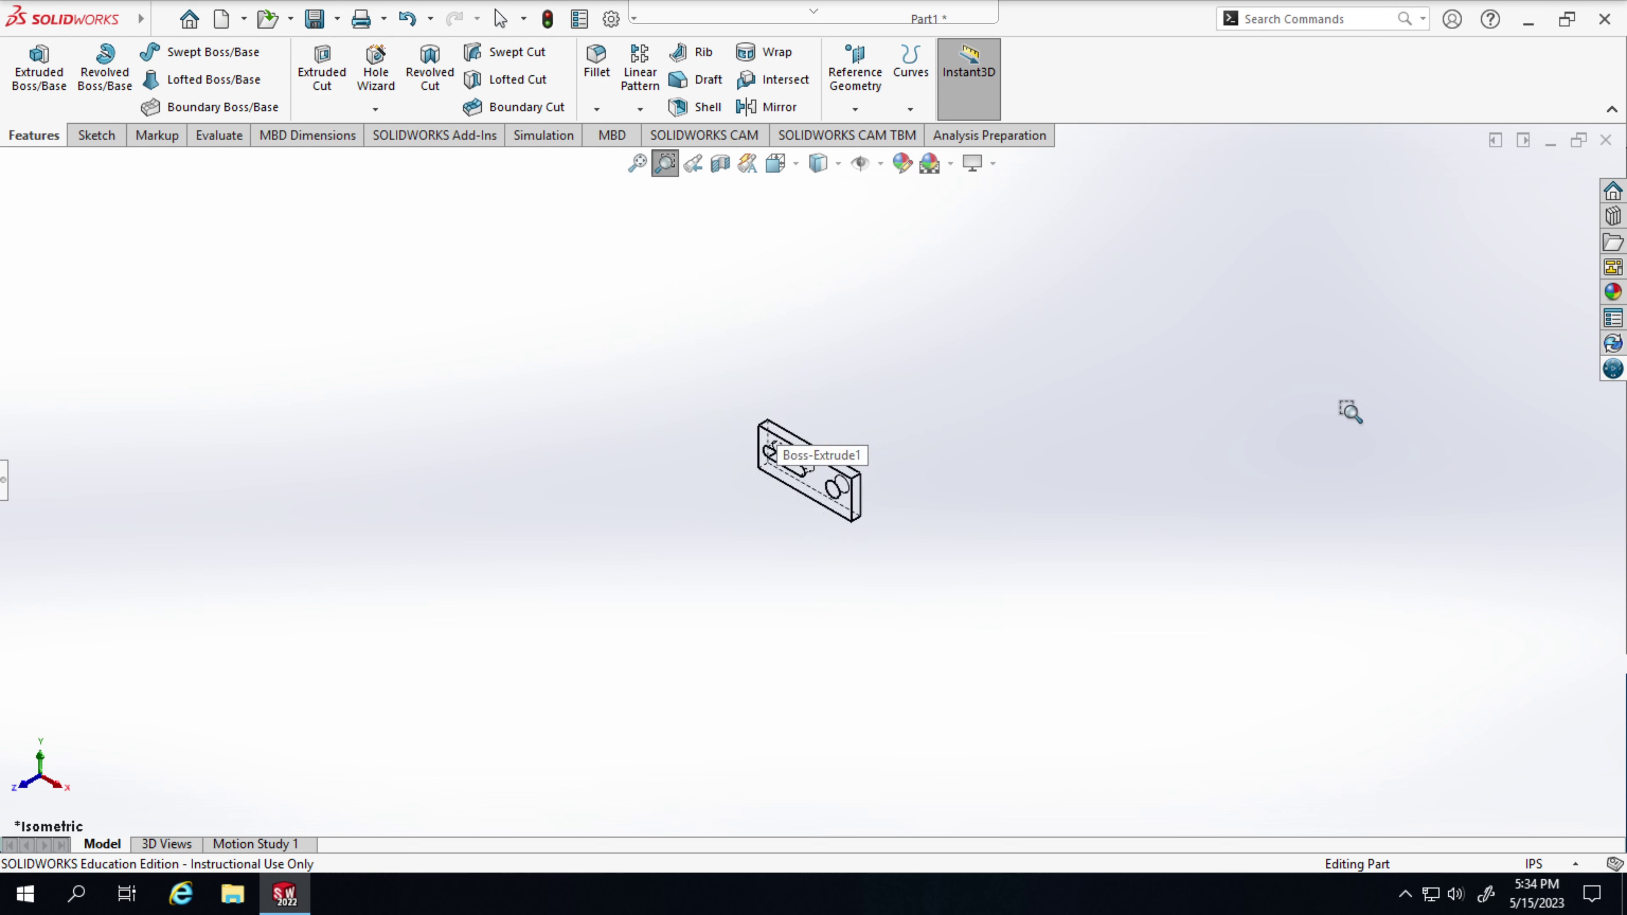
scroll(1349, 412, "down", 3)
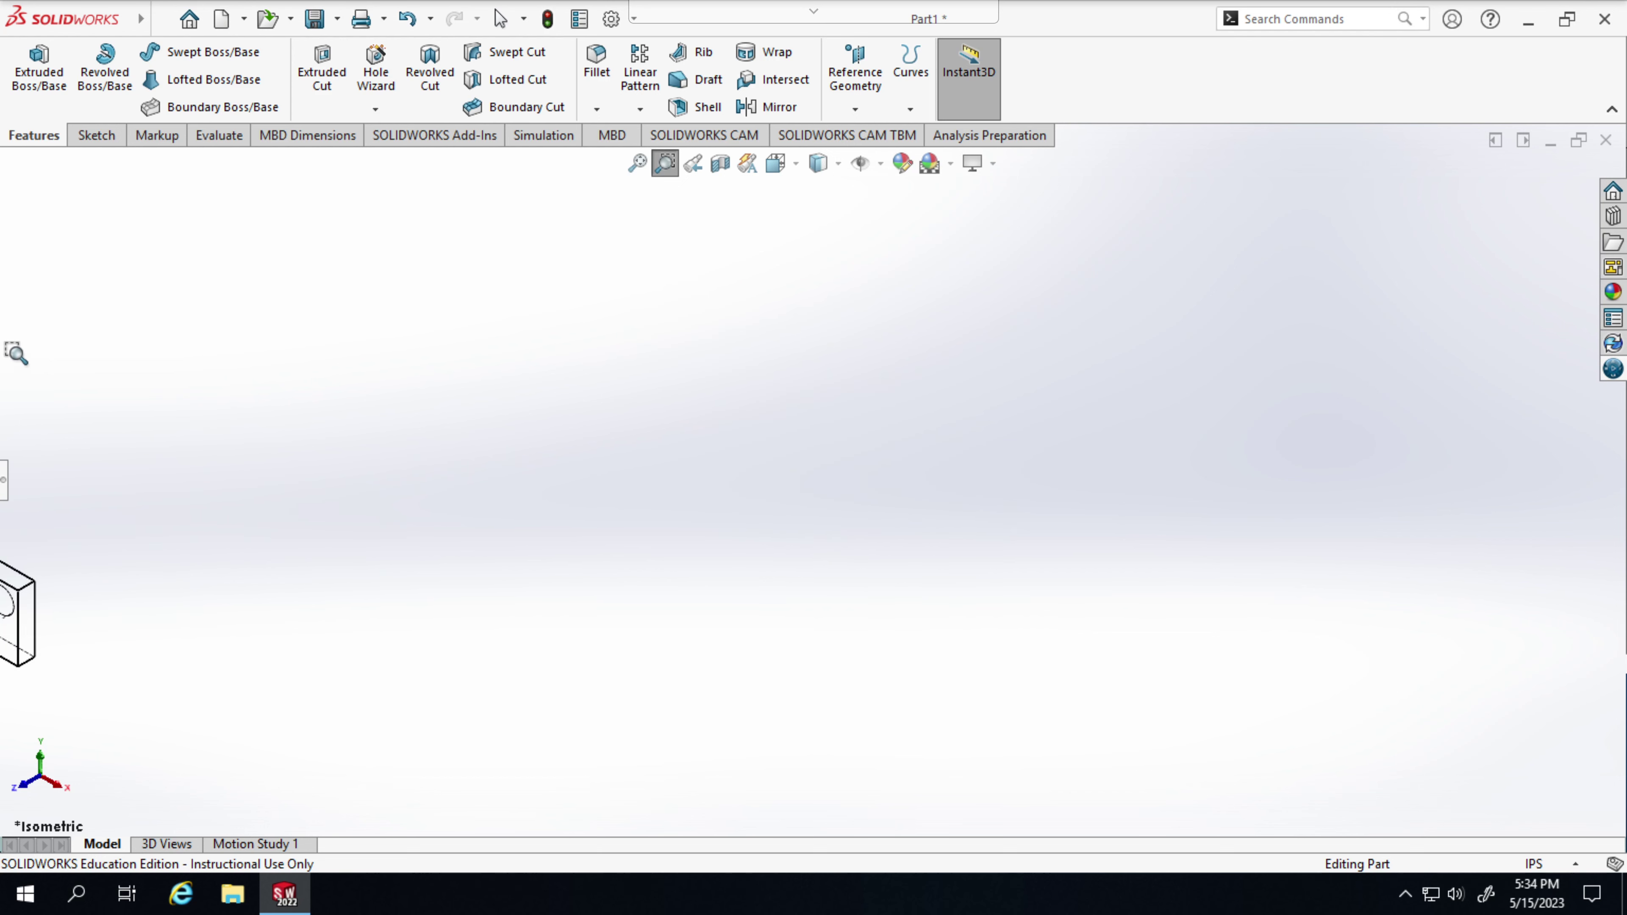
scroll(15, 352, "down", 3)
scroll(24, 356, "up", 1)
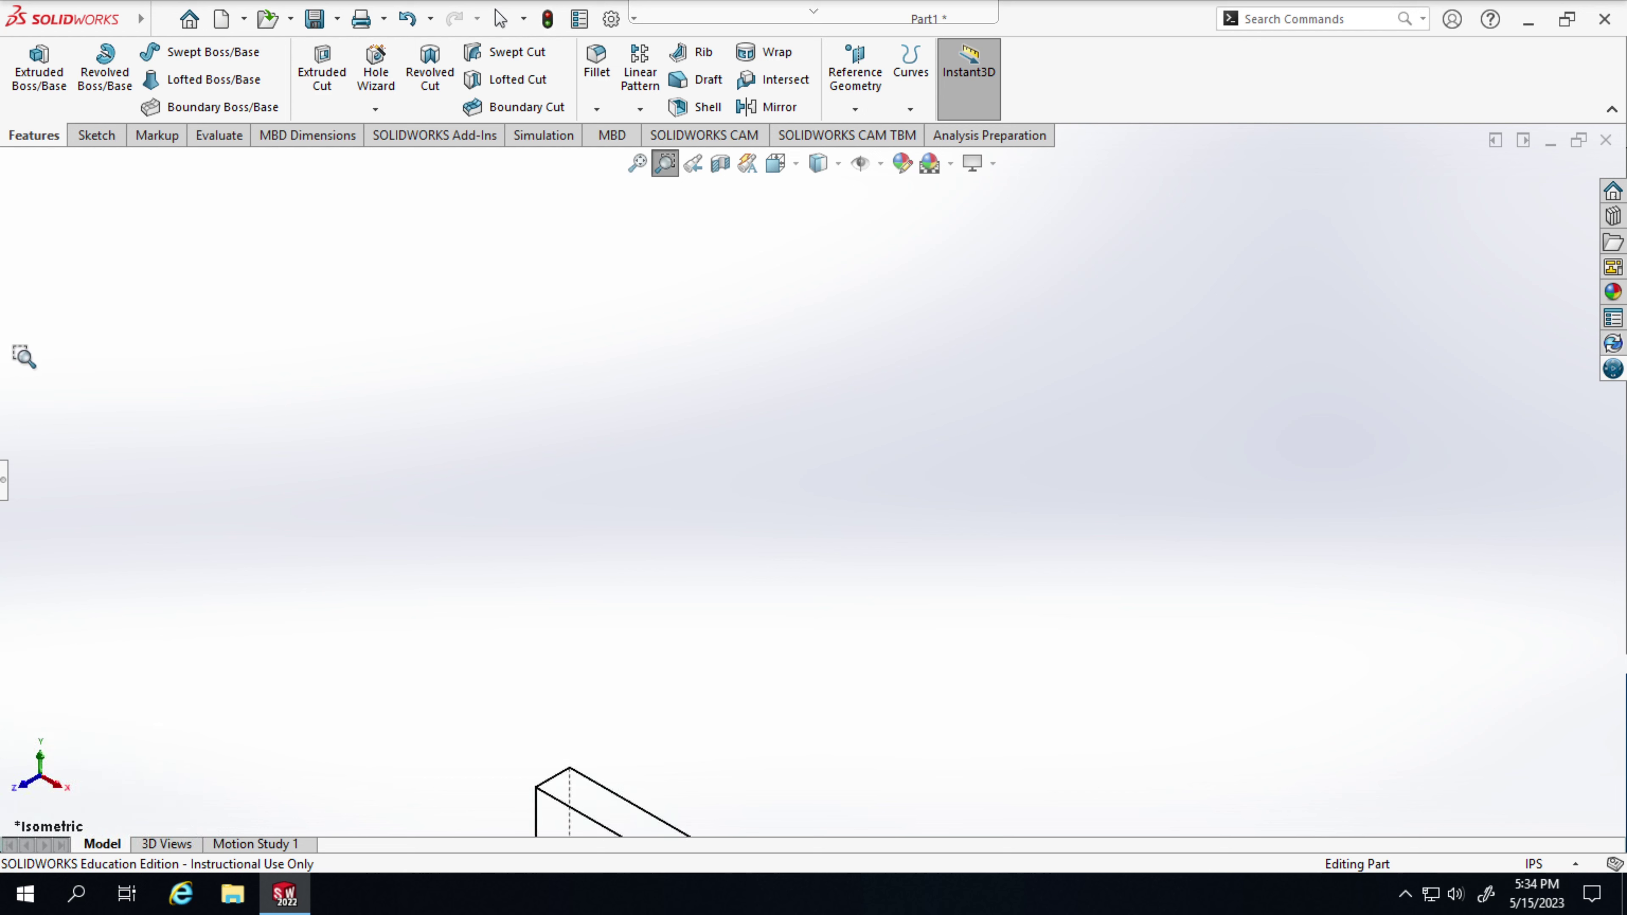
scroll(24, 356, "down", 1)
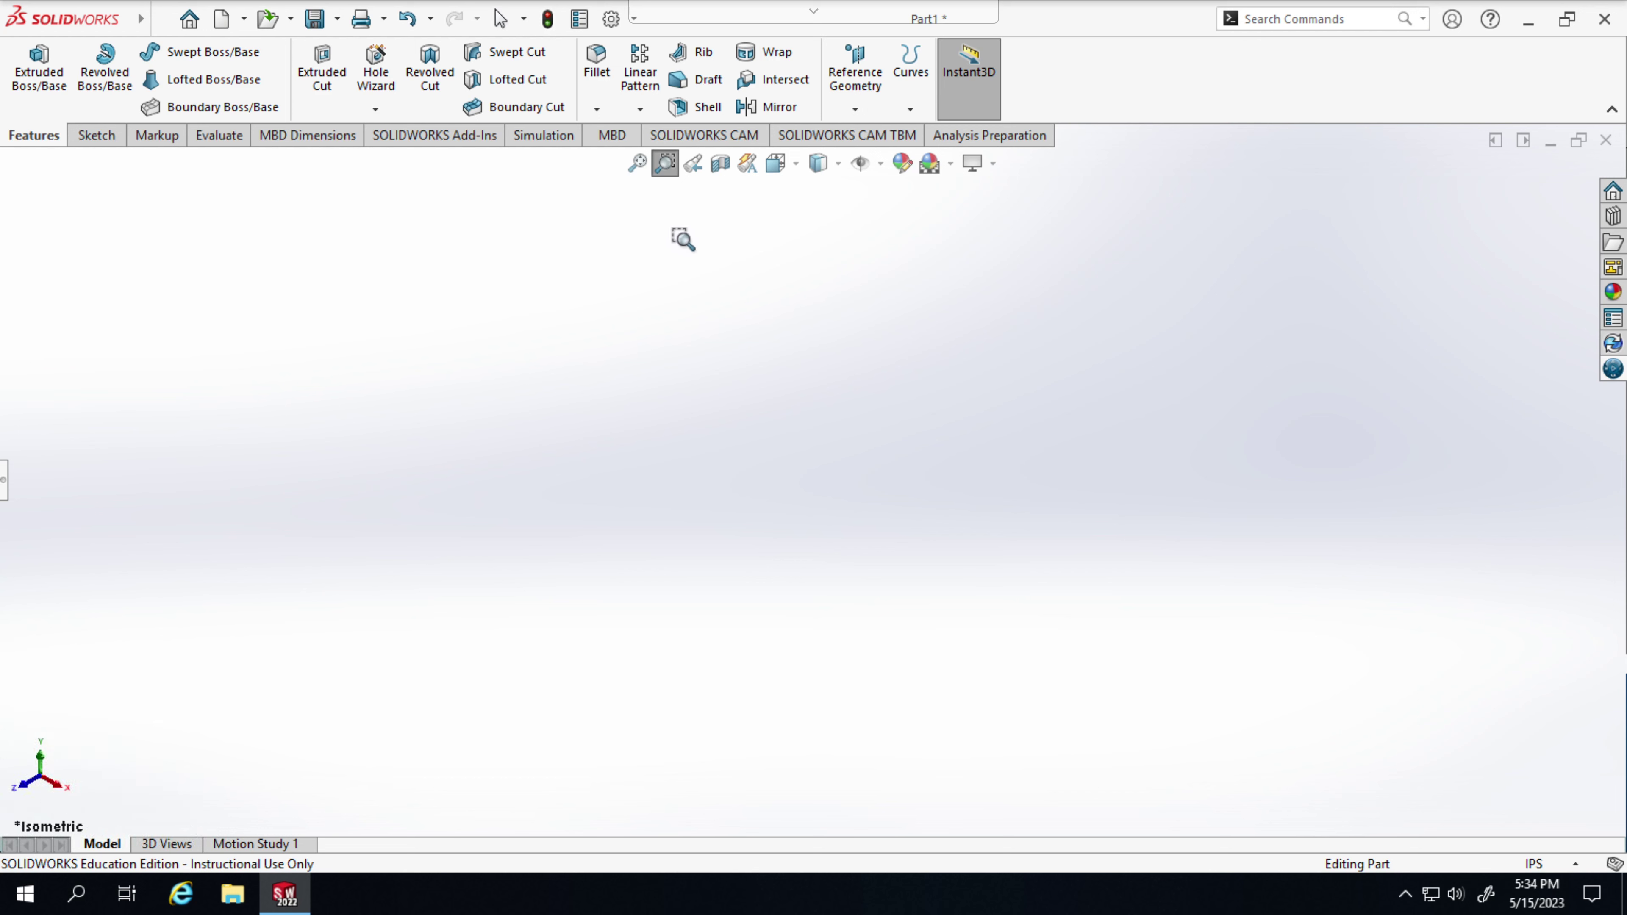
left_click(795, 165)
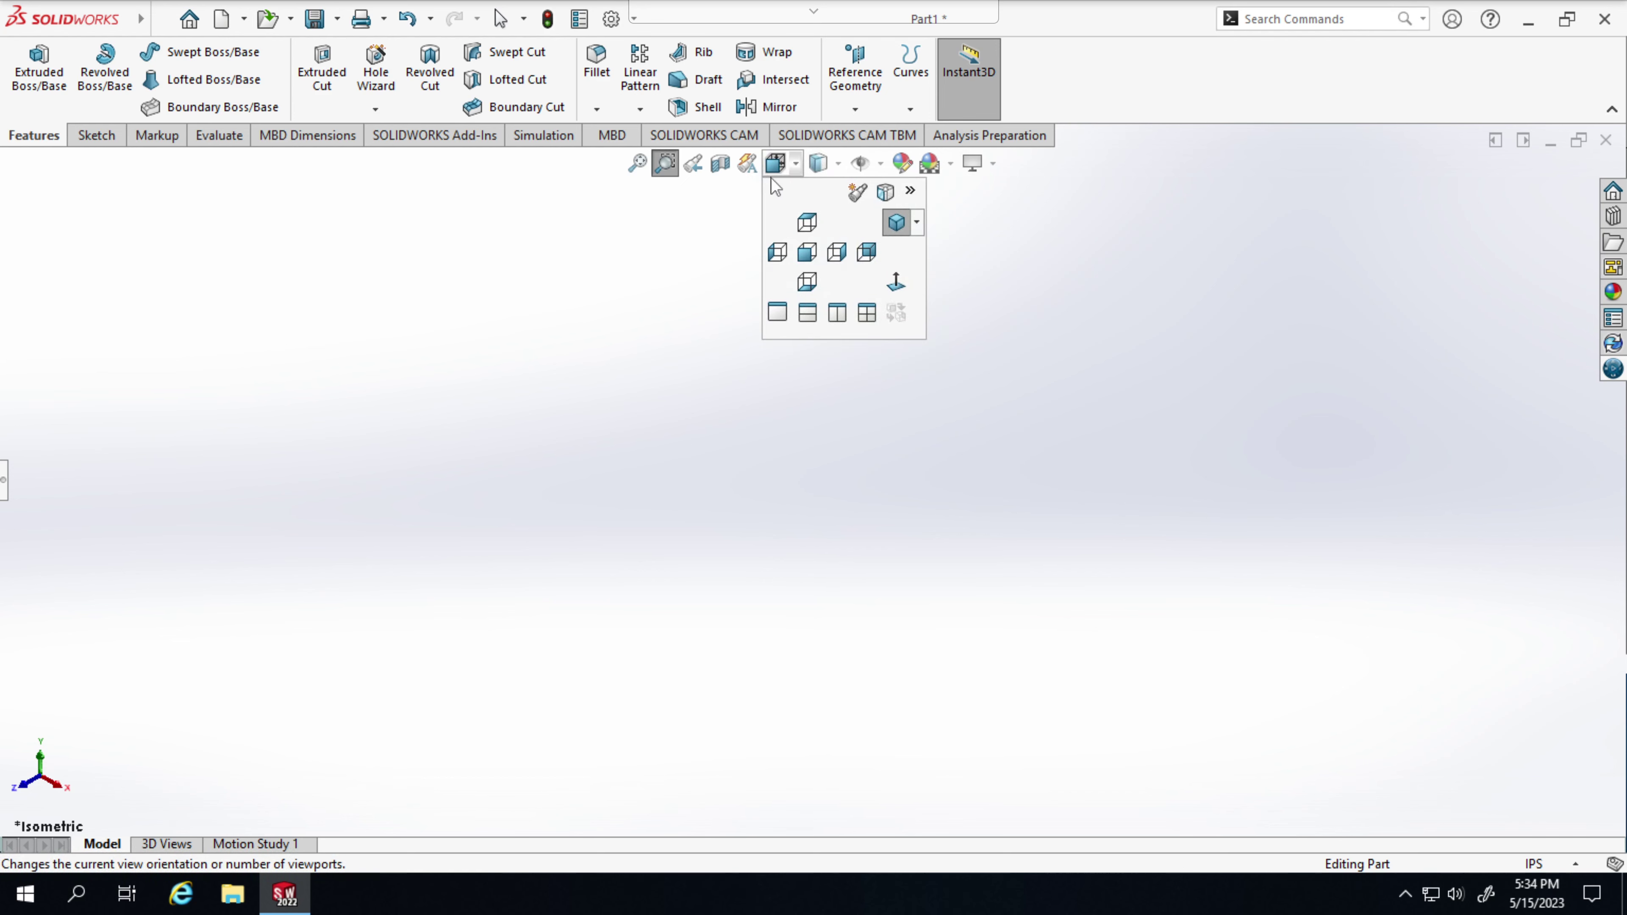
left_click(898, 223)
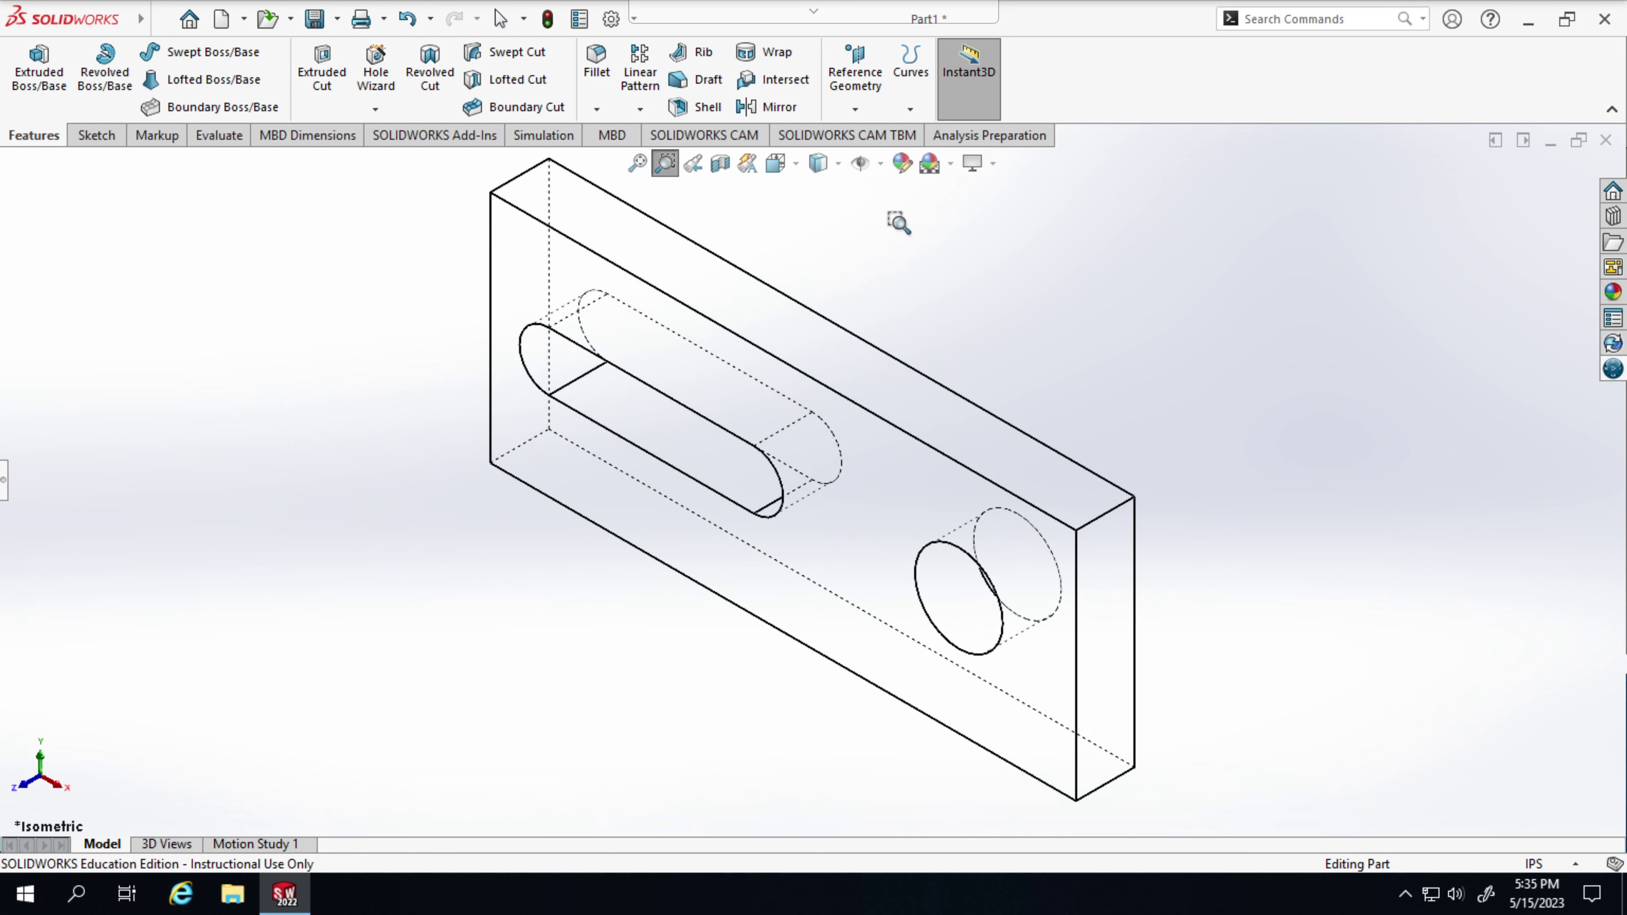
- Zoom in and out around empty points beside and above the plate to examine how its position shifts
left_click(796, 168)
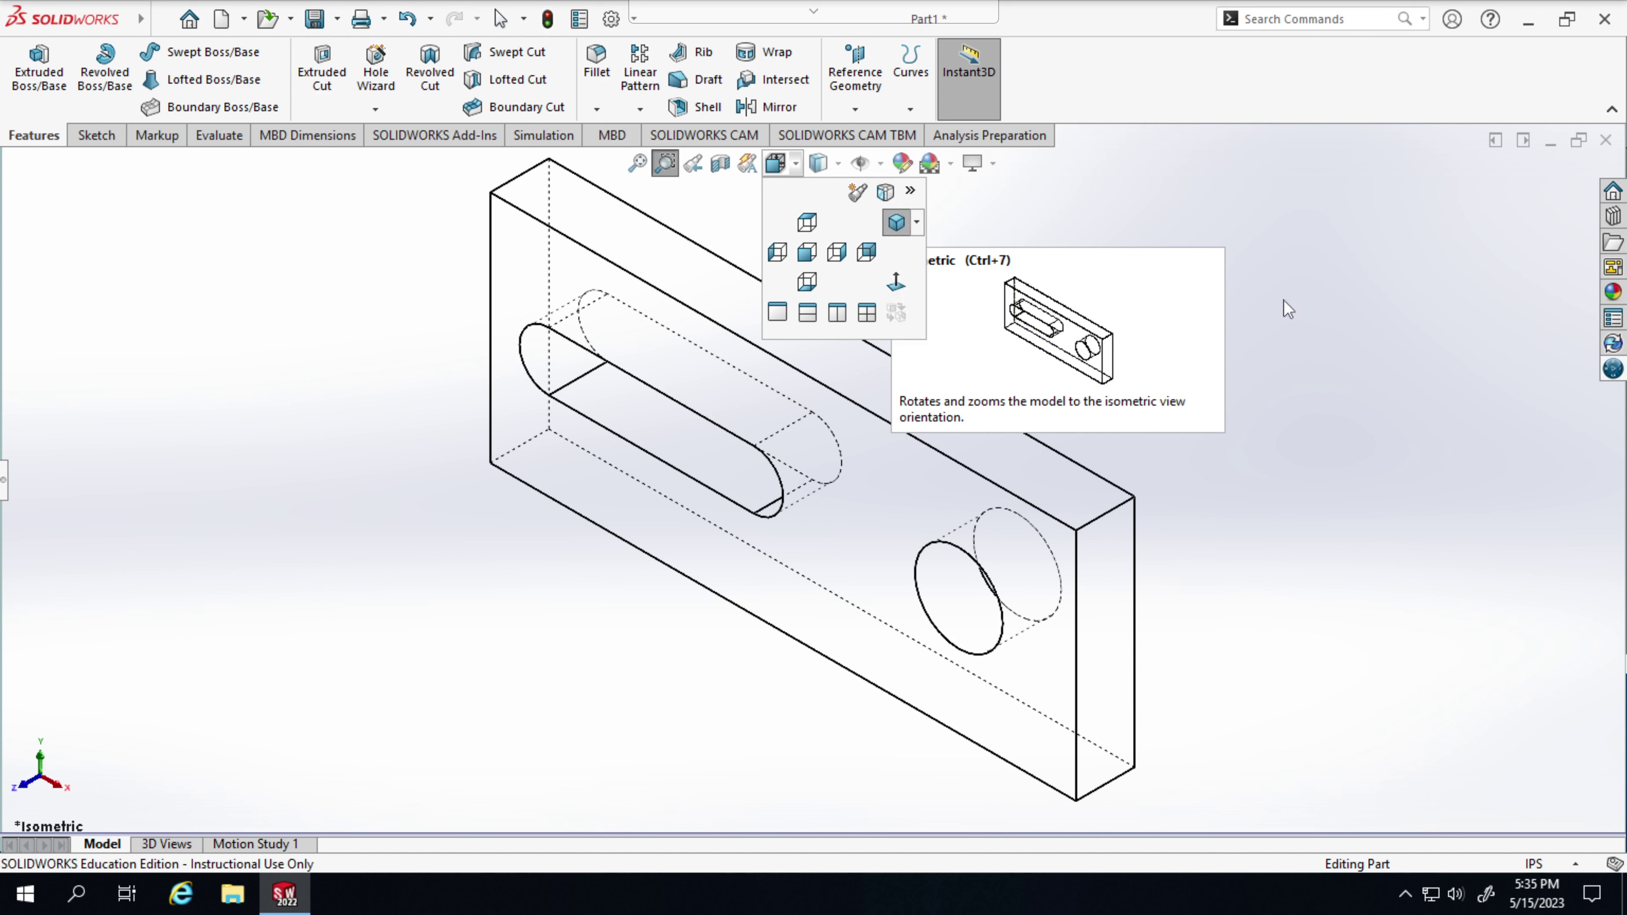
scroll(1296, 298, "up", 4)
scroll(1289, 303, "down", 2)
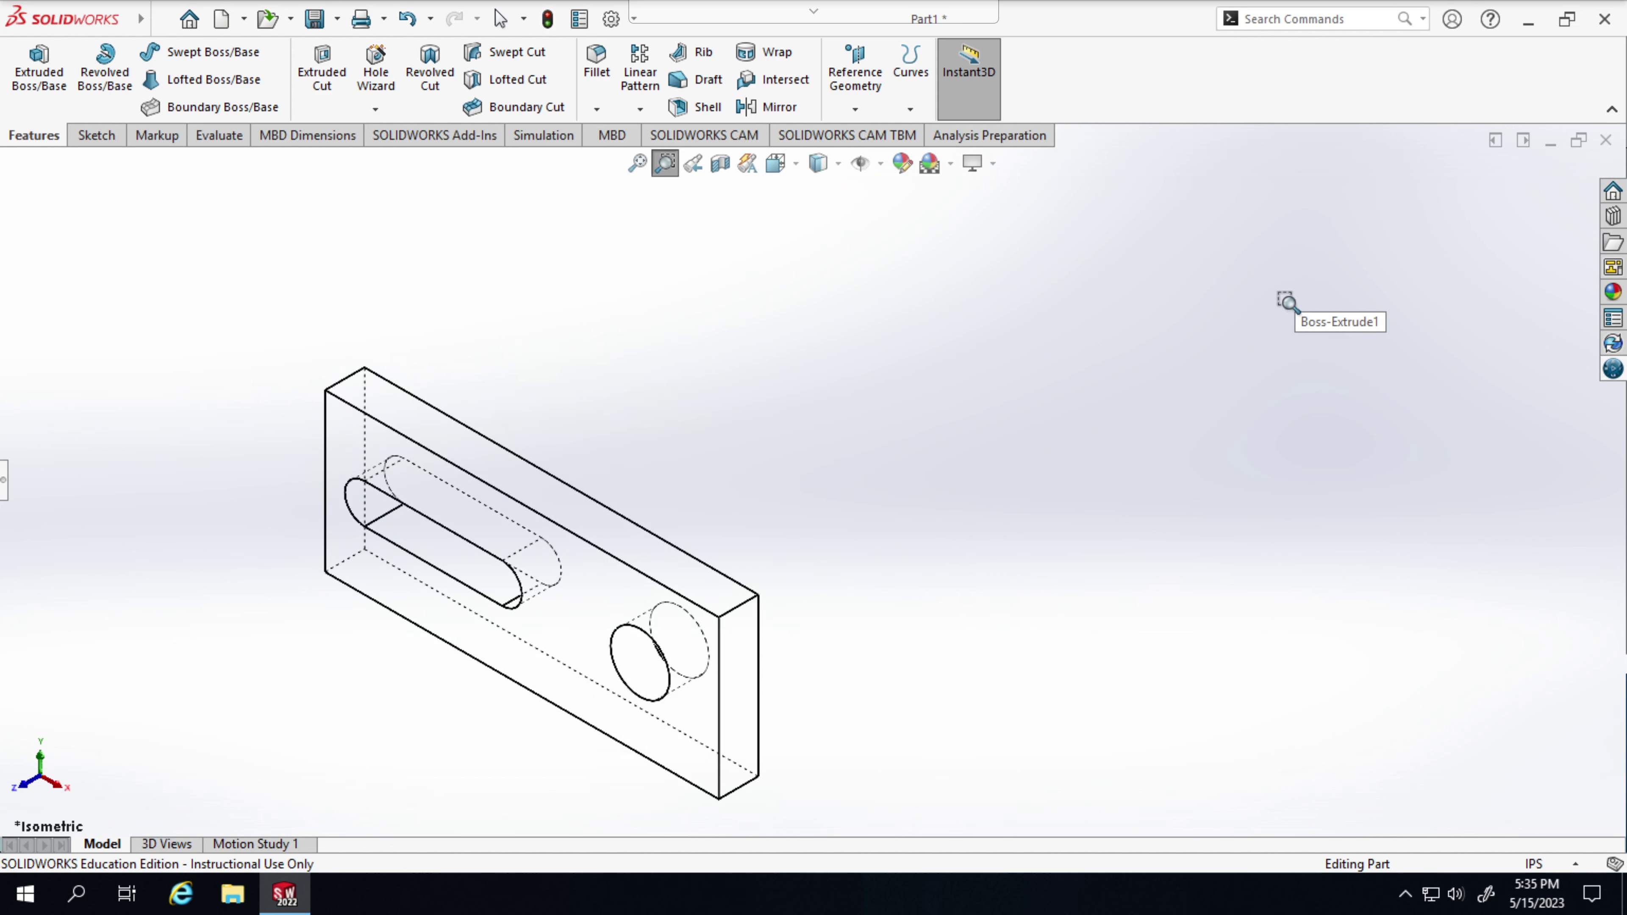
scroll(1147, 335, "up", 1)
scroll(688, 382, "up", 2)
scroll(689, 381, "down", 4)
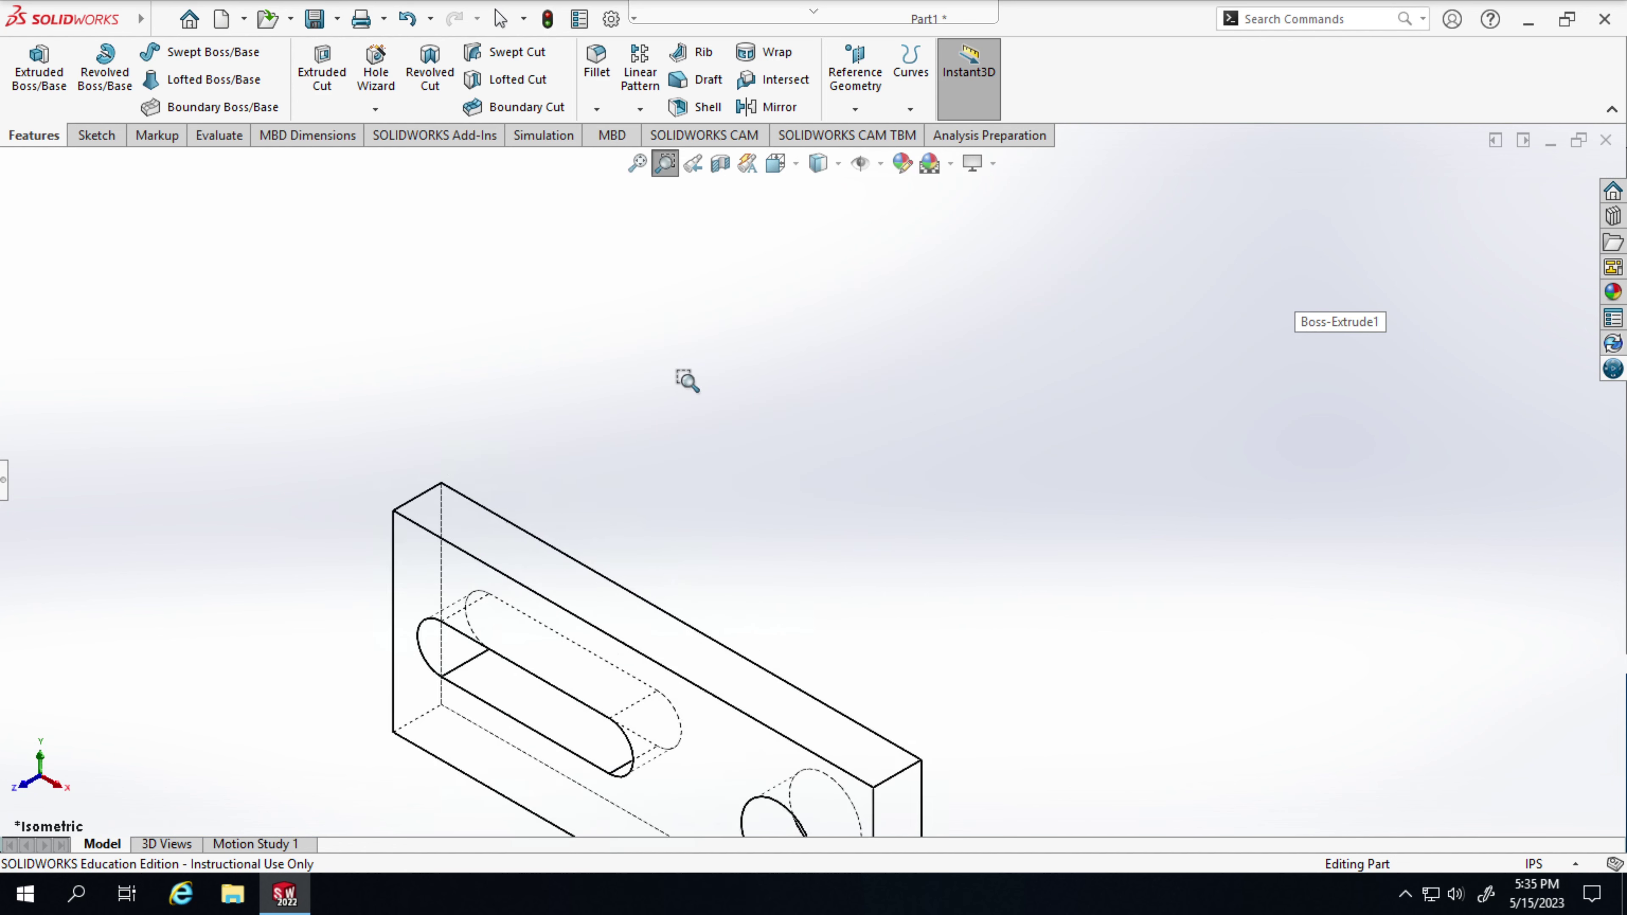
scroll(688, 381, "up", 3)
scroll(688, 381, "down", 1)
scroll(687, 380, "down", 2)
scroll(689, 381, "up", 3)
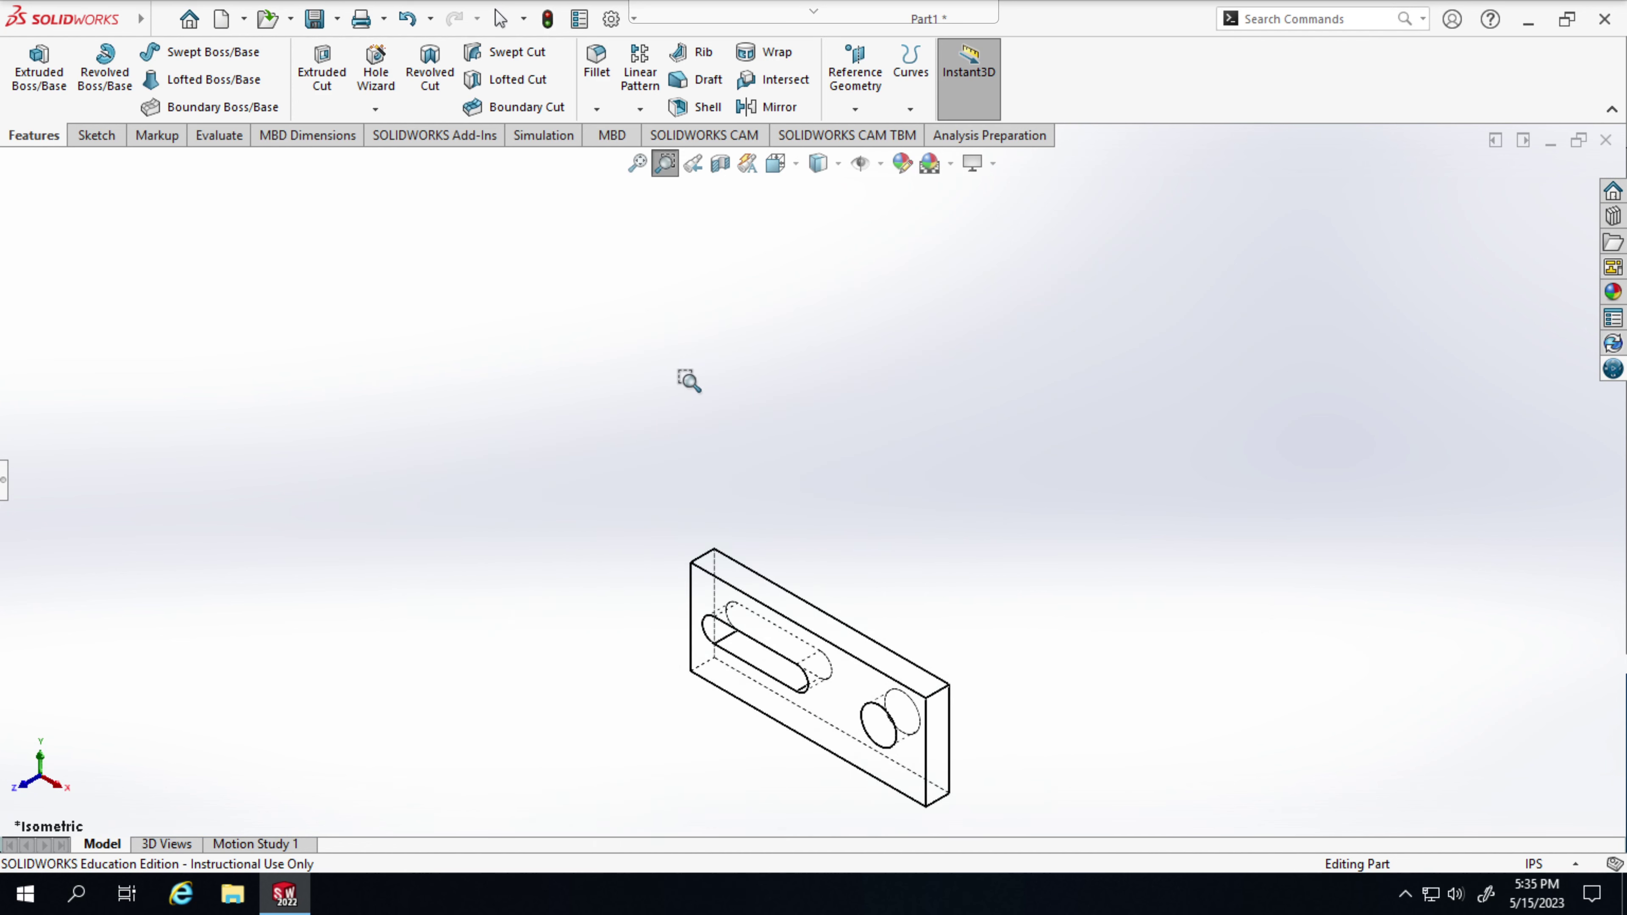
scroll(545, 433, "down", 2)
scroll(547, 432, "down", 2)
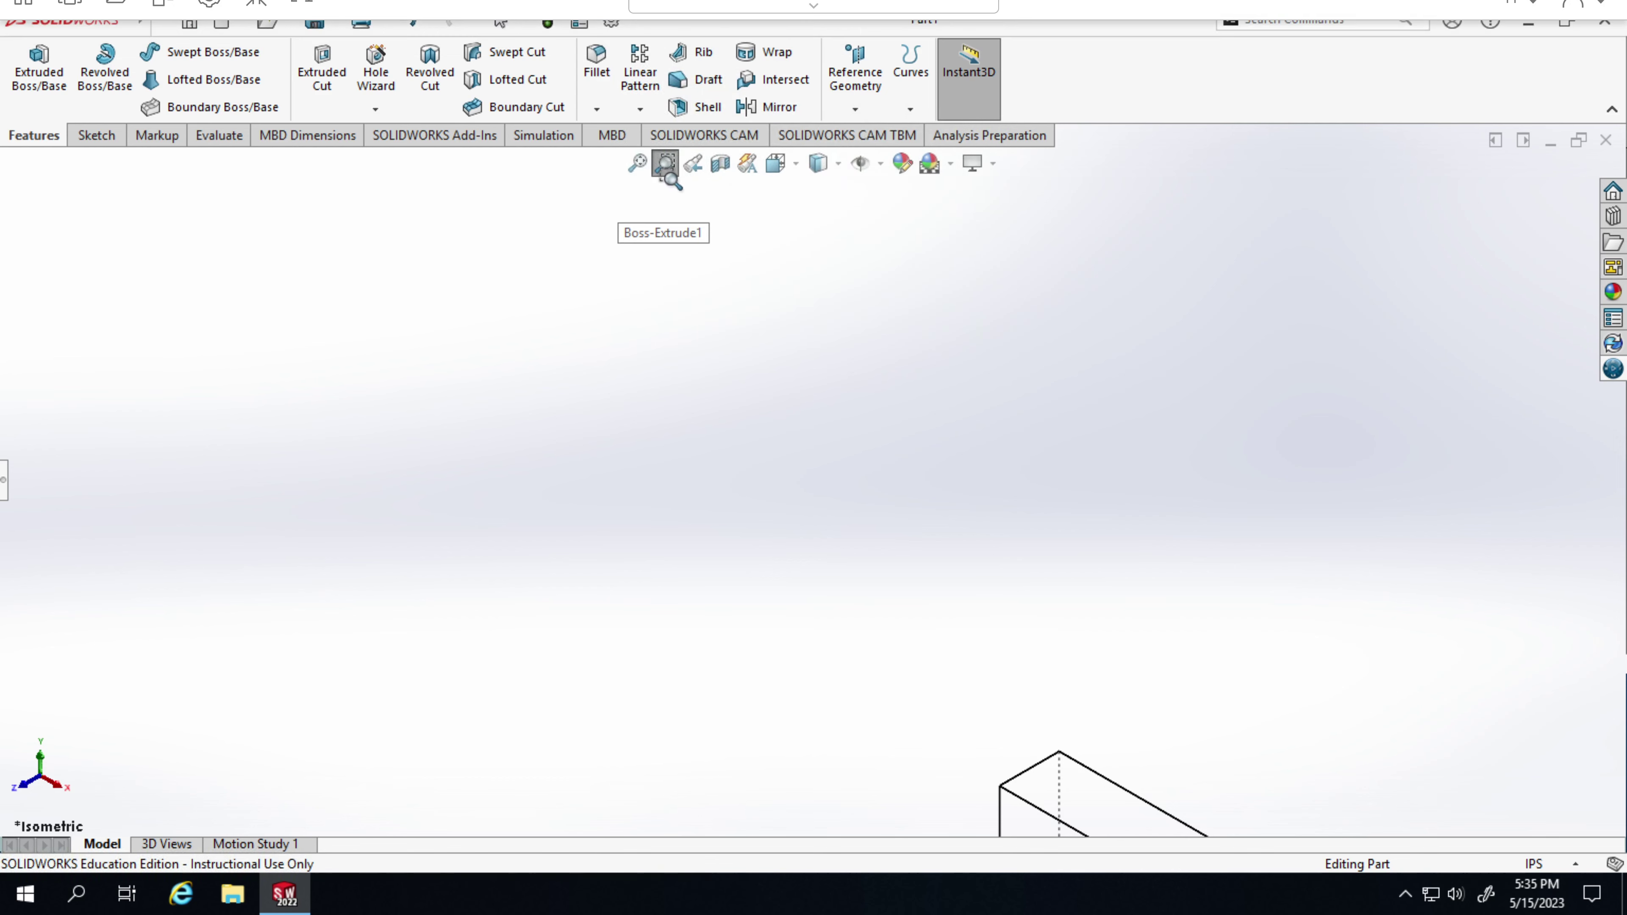
- Exit Zoom to Area and pan the plate back into view
left_click(666, 165)
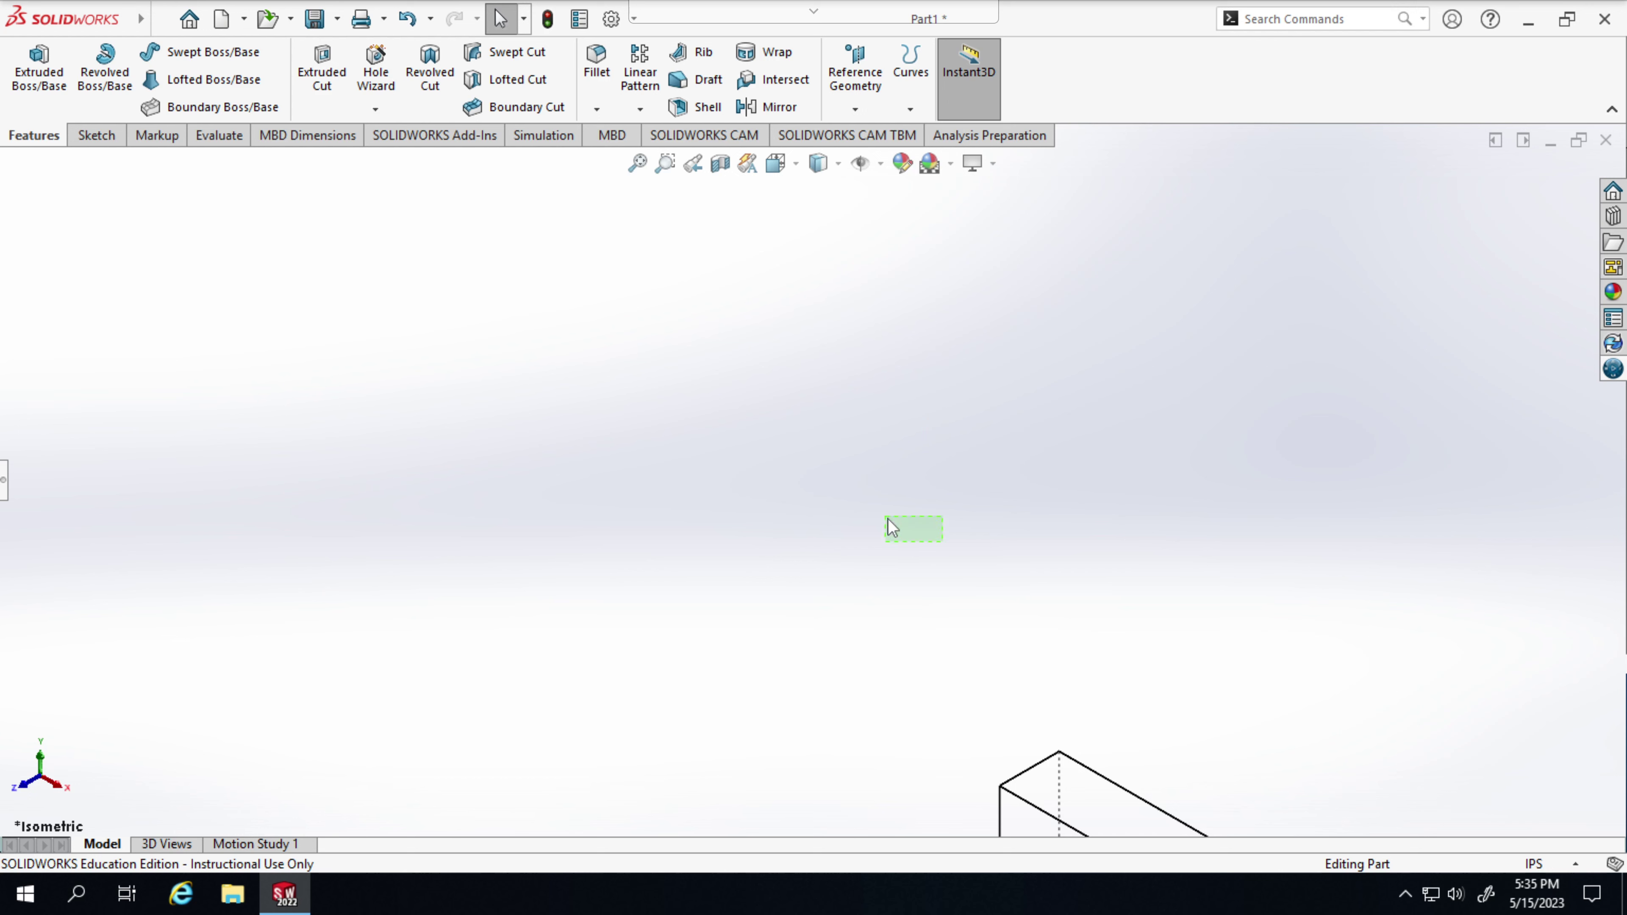
left_click_drag(887, 517, 969, 533)
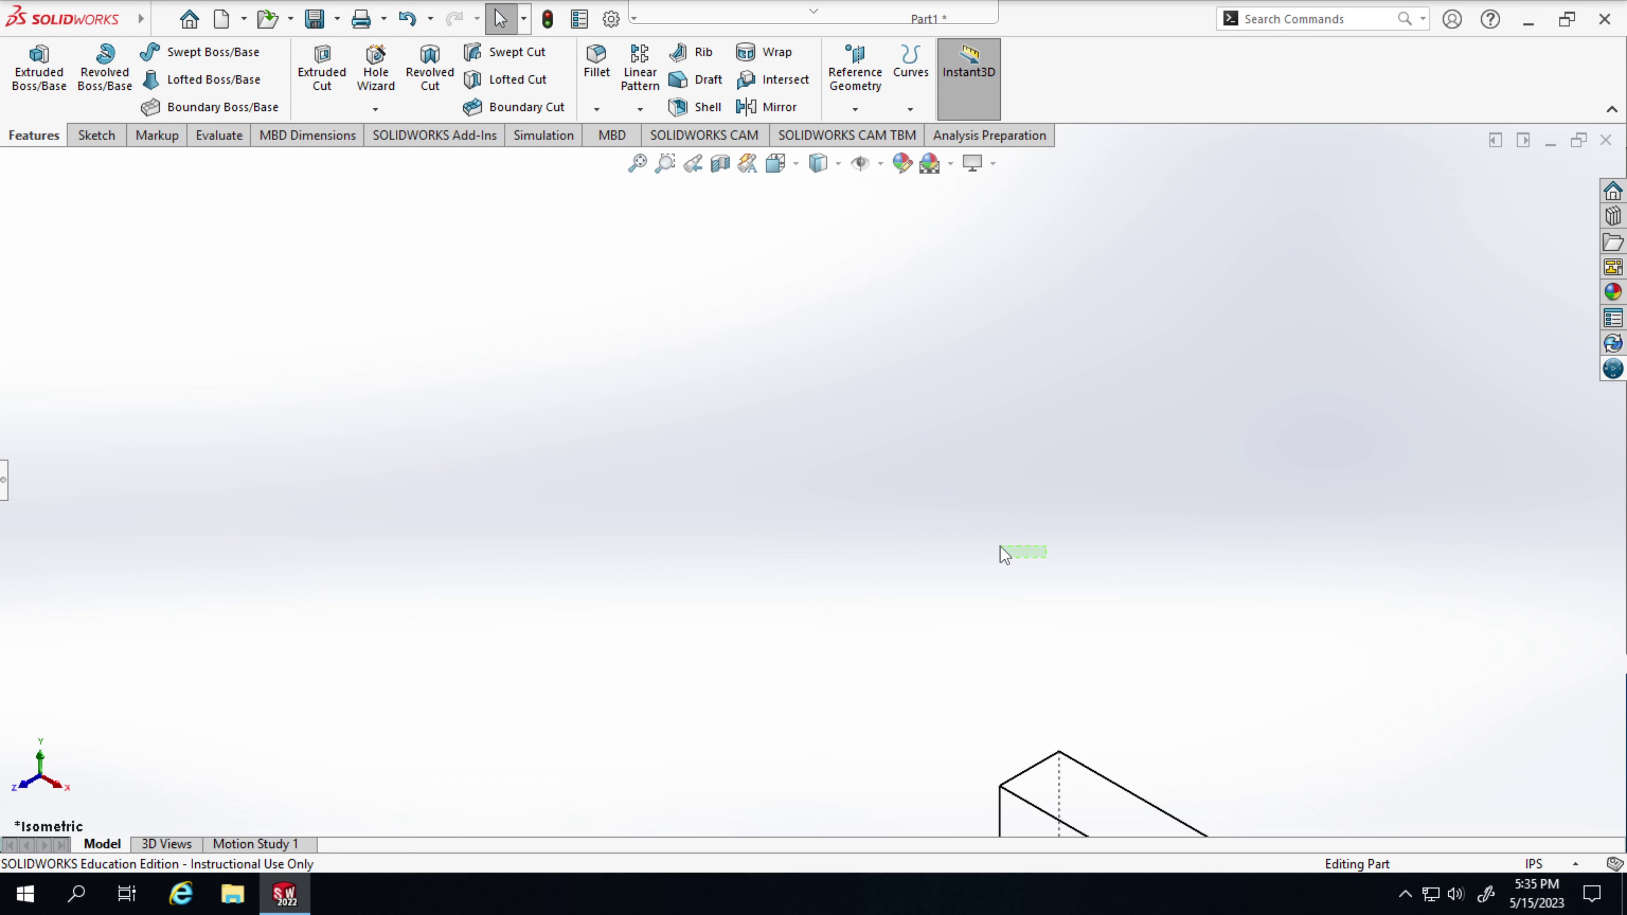
mouse_move(1055, 552)
left_mouse_down()
mouse_move(955, 543)
mouse_move(1024, 561)
left_mouse_up()
middle_click_drag(1020, 594, 598, 283, "ctrl")
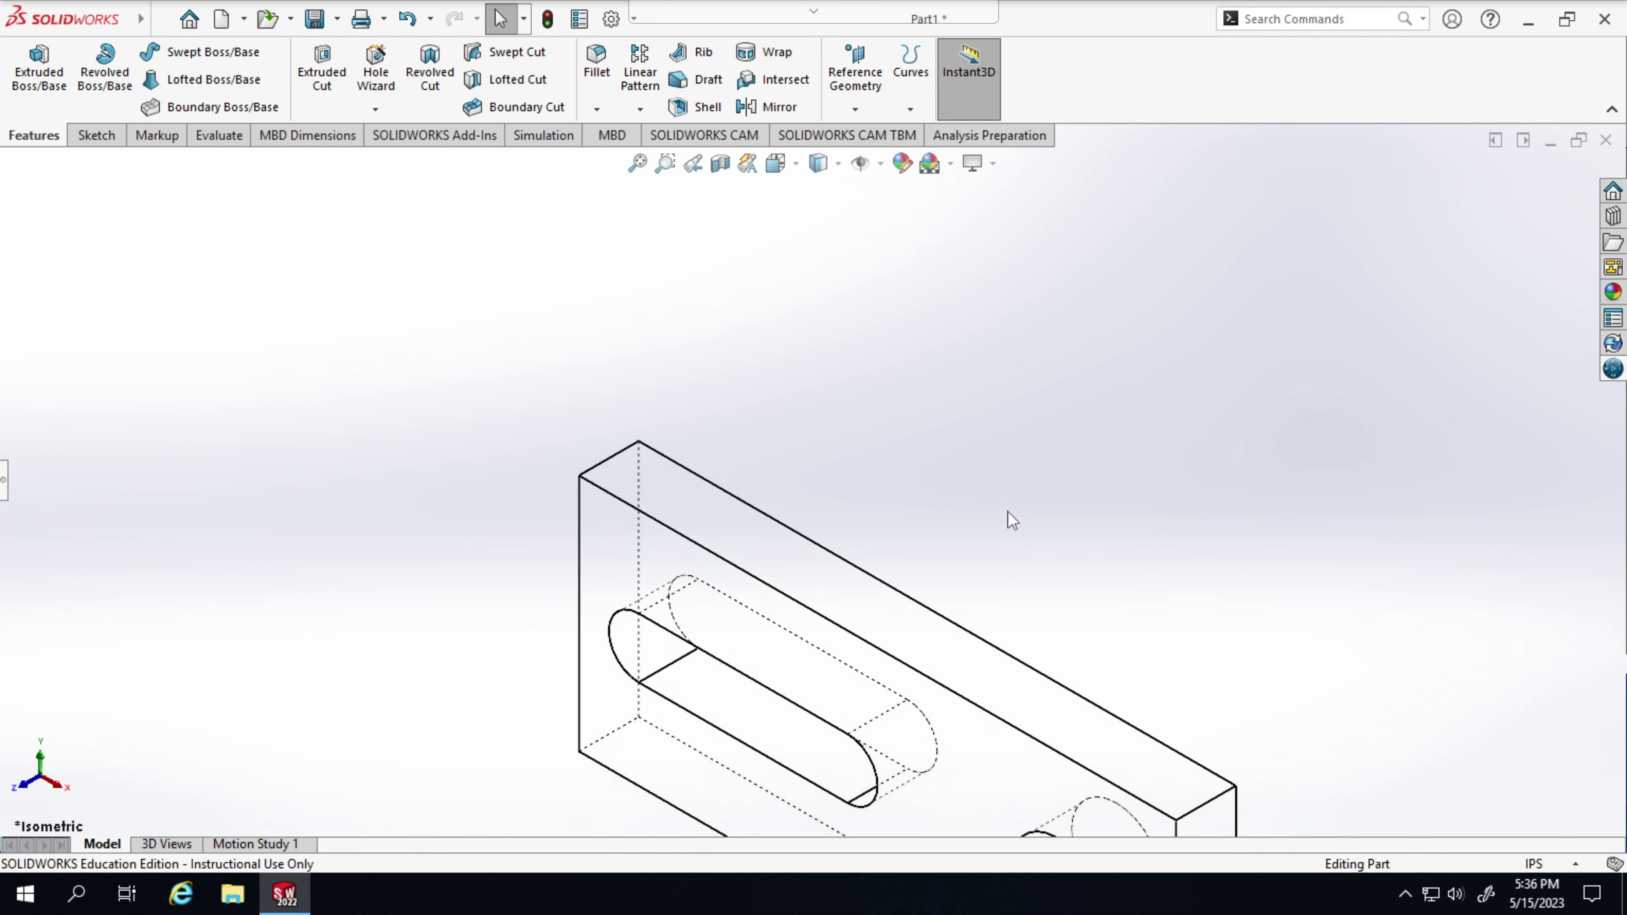
- Pan the plate around the graphics area and rotate it slightly off the isometric orientation
middle_click_drag(1003, 501, 956, 309, "ctrl")
mouse_move(1025, 381)
middle_mouse_down()
mouse_move(998, 352)
mouse_move(1054, 370)
middle_mouse_up()
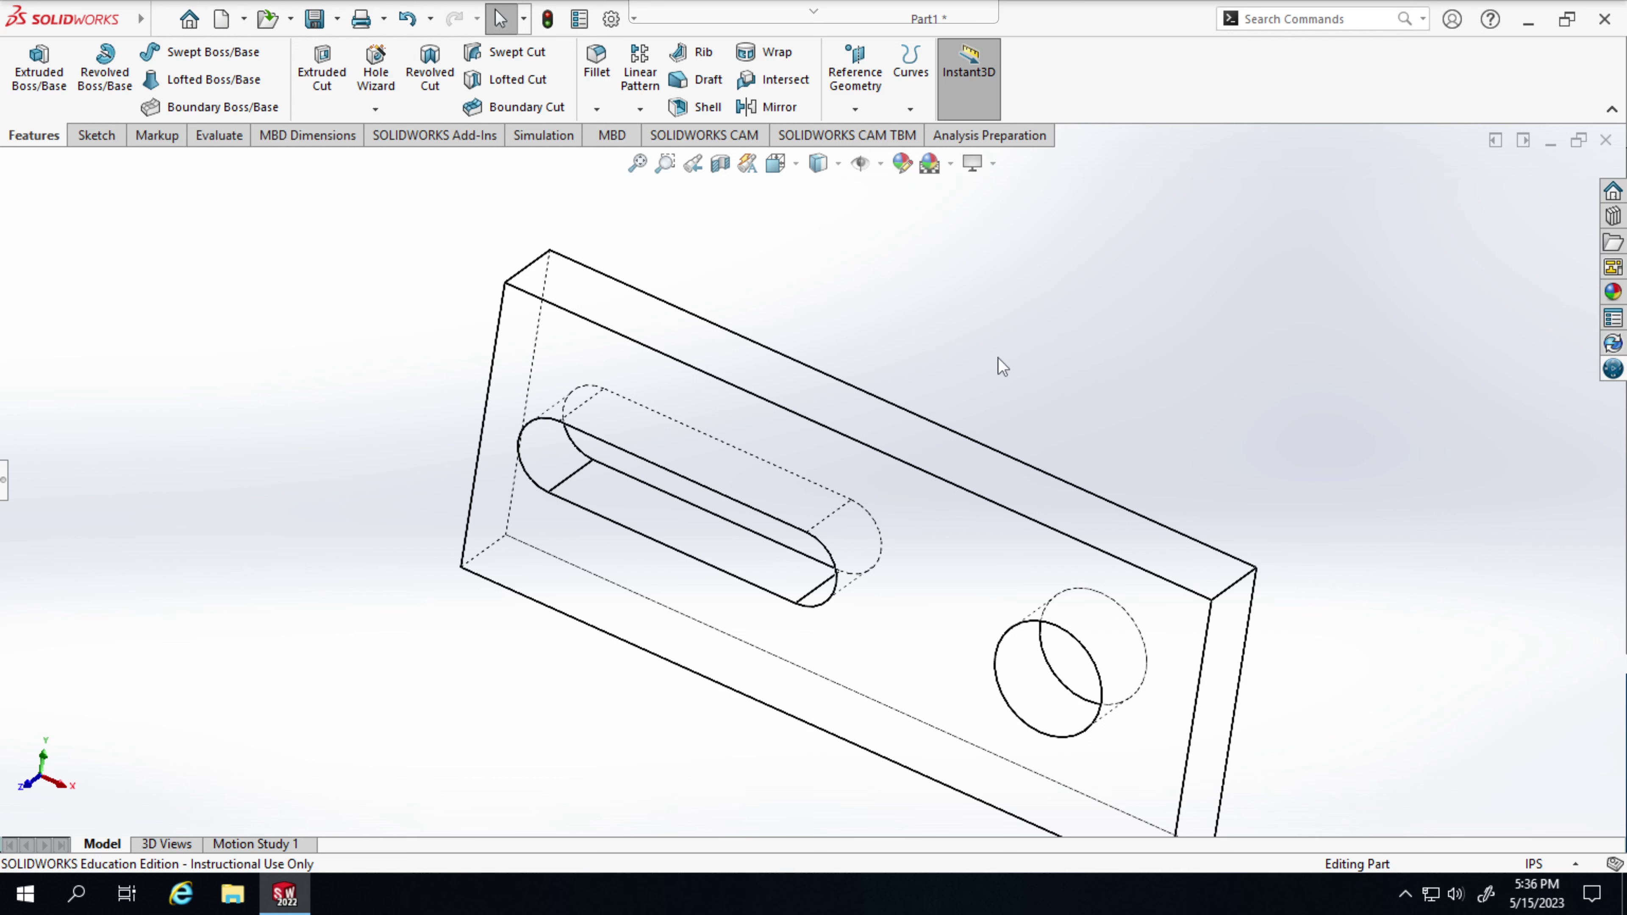
middle_click_drag(1042, 357, 974, 331, "ctrl")
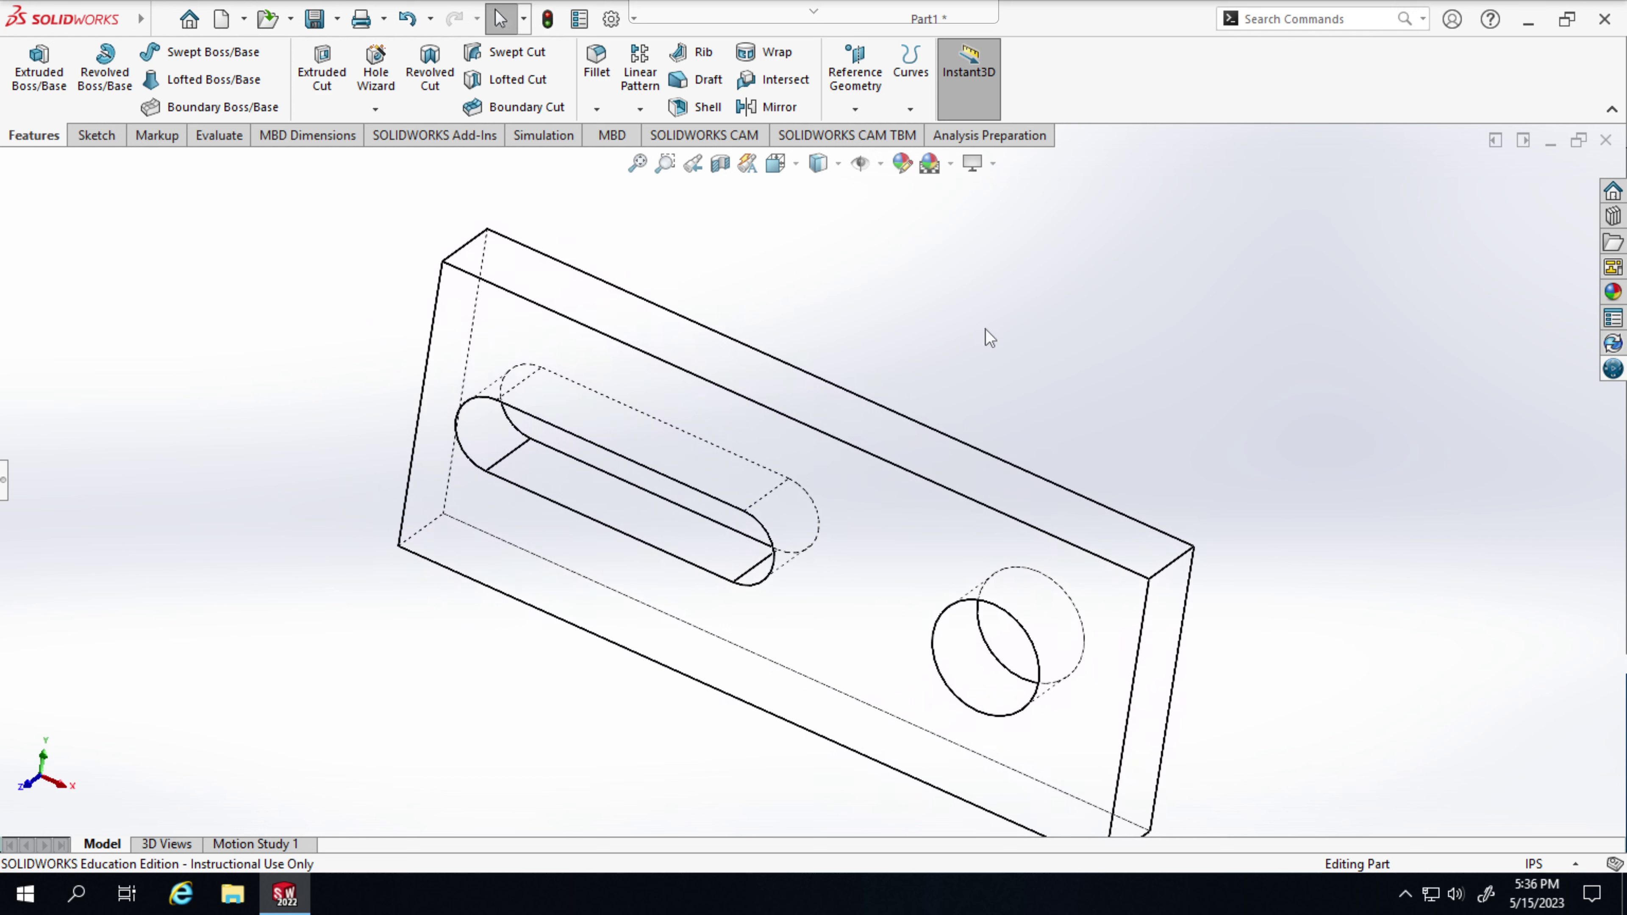
middle_click_drag(988, 329, 1213, 448, "ctrl")
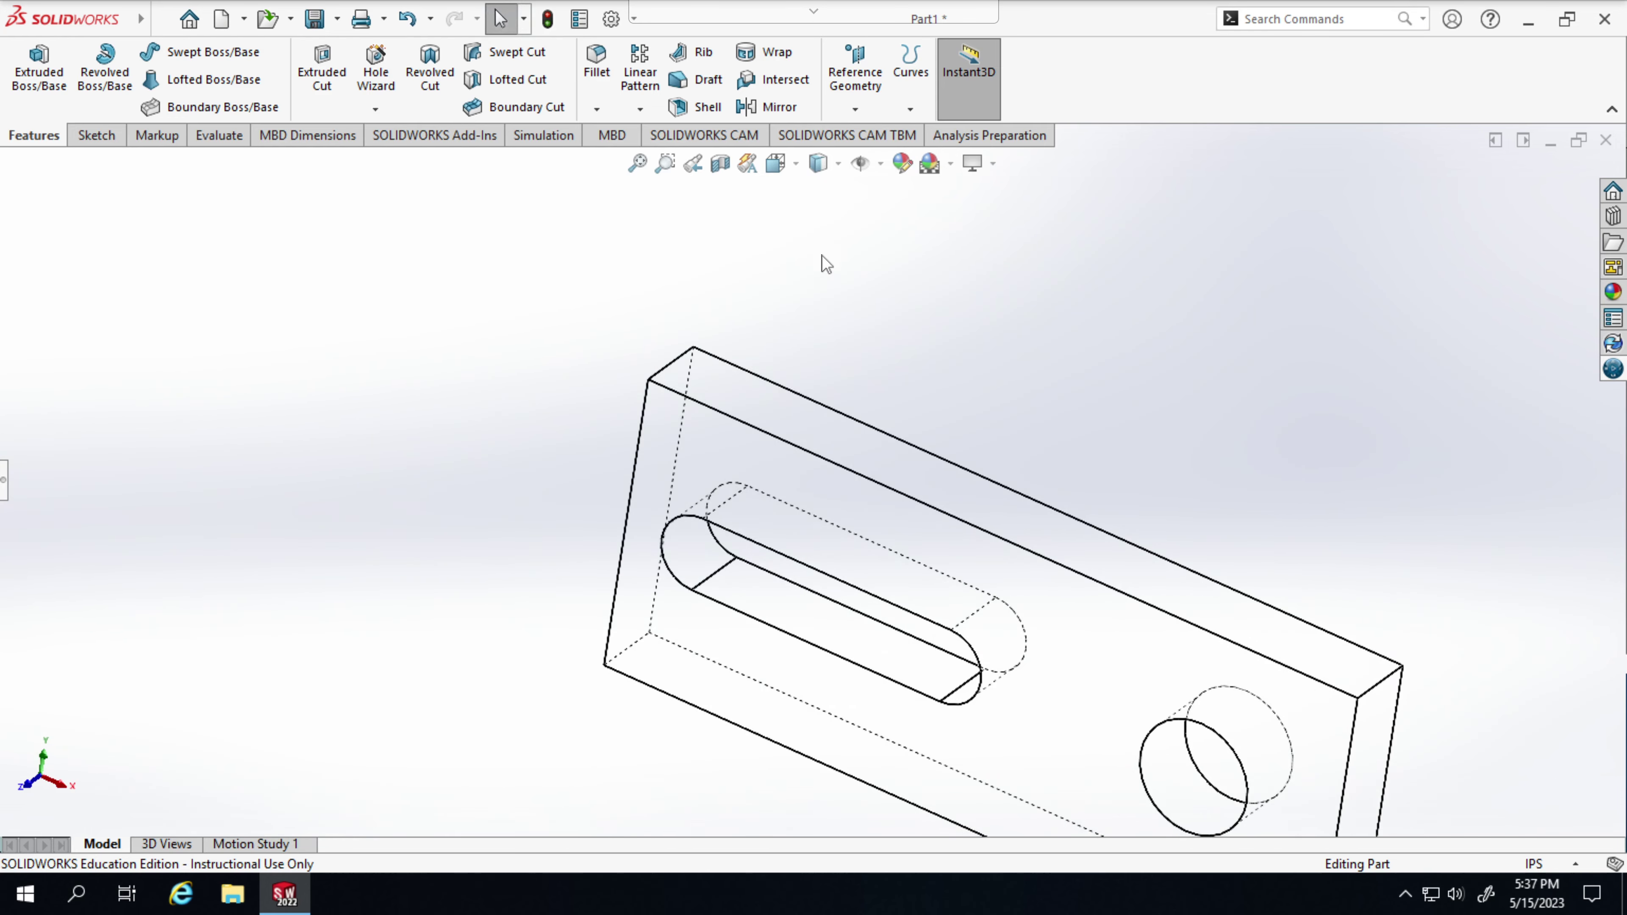
- Fit the whole plate in the graphics area and restore its isometric orientation
left_click(636, 163)
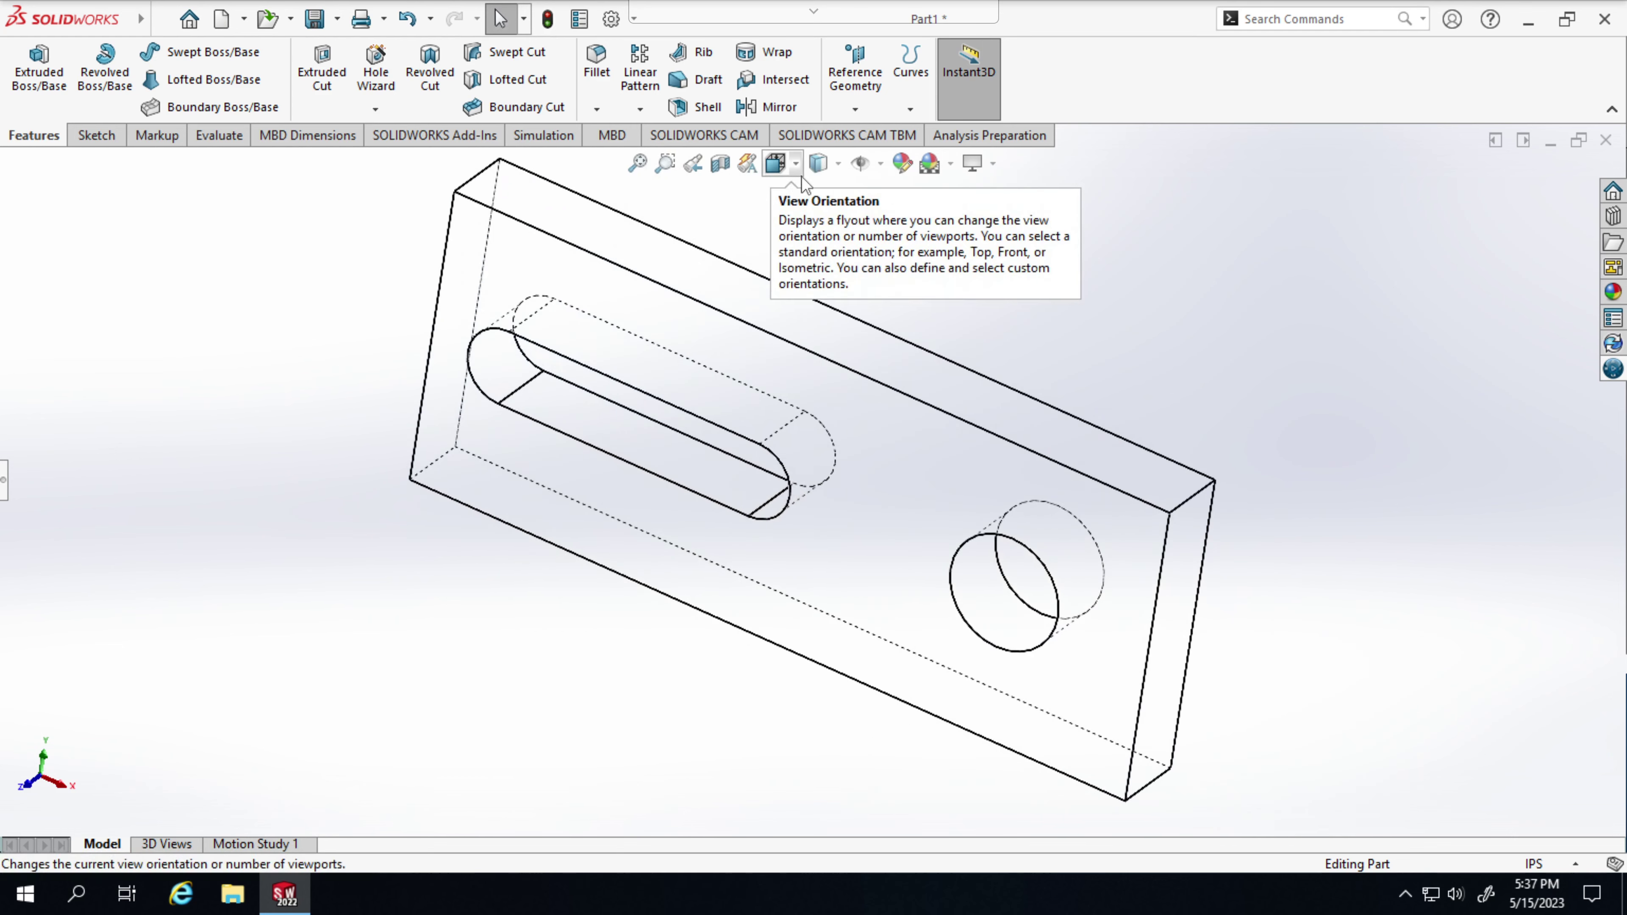
left_click(775, 163)
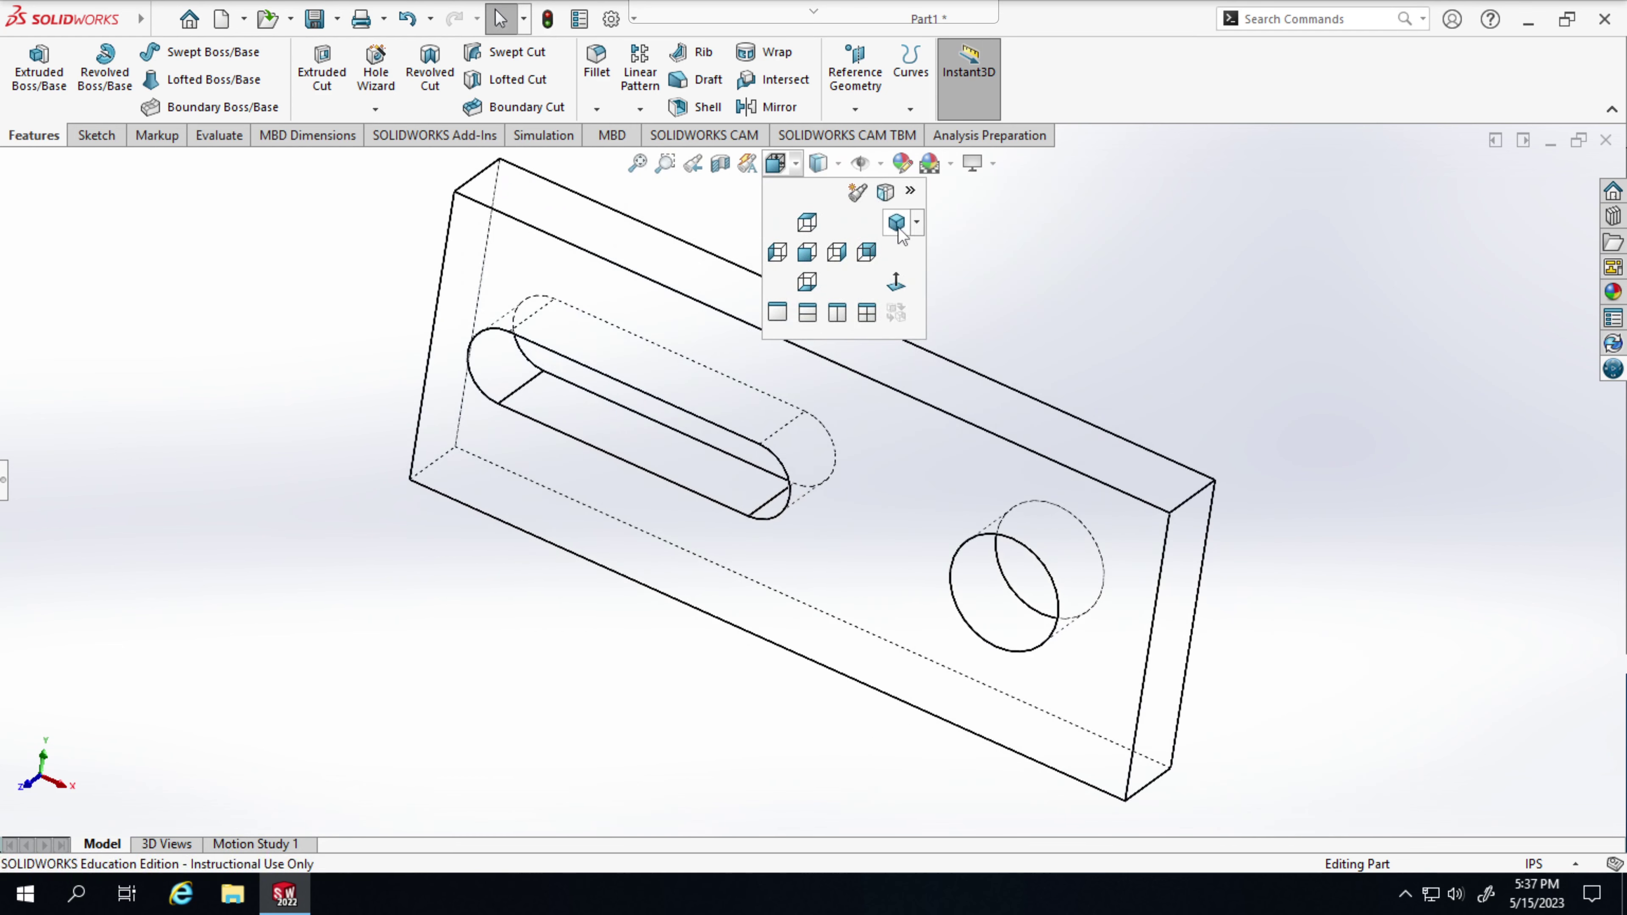
left_click(897, 224)
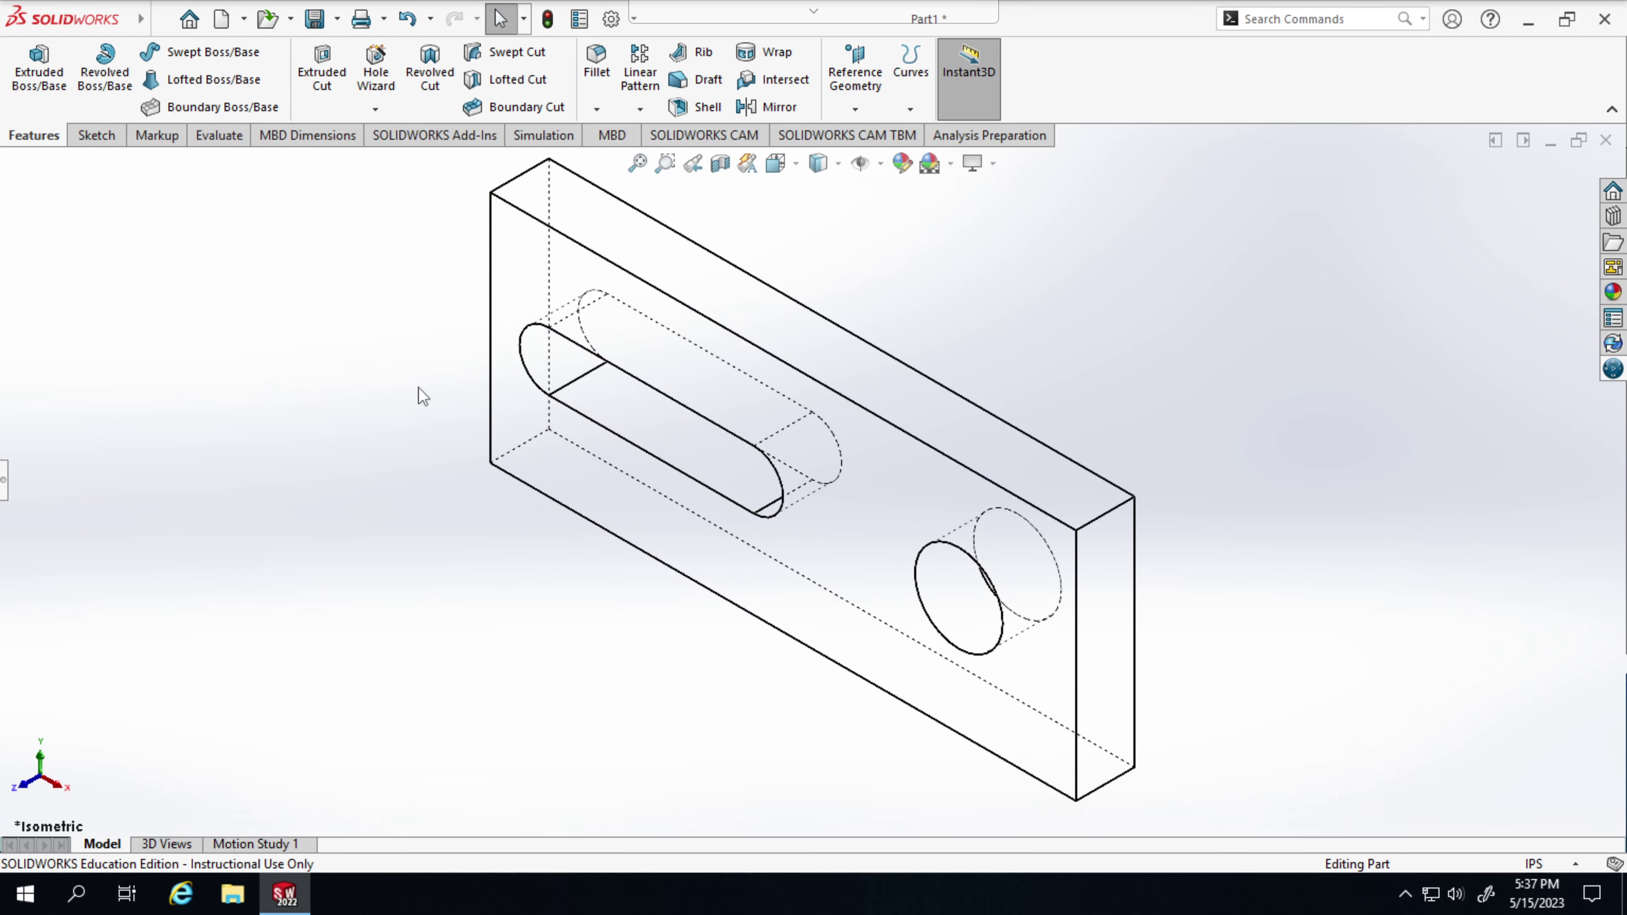
- Rotate the plate freely through several angles to examine the slot and hole from different sides
middle_click_drag(422, 391, 439, 495)
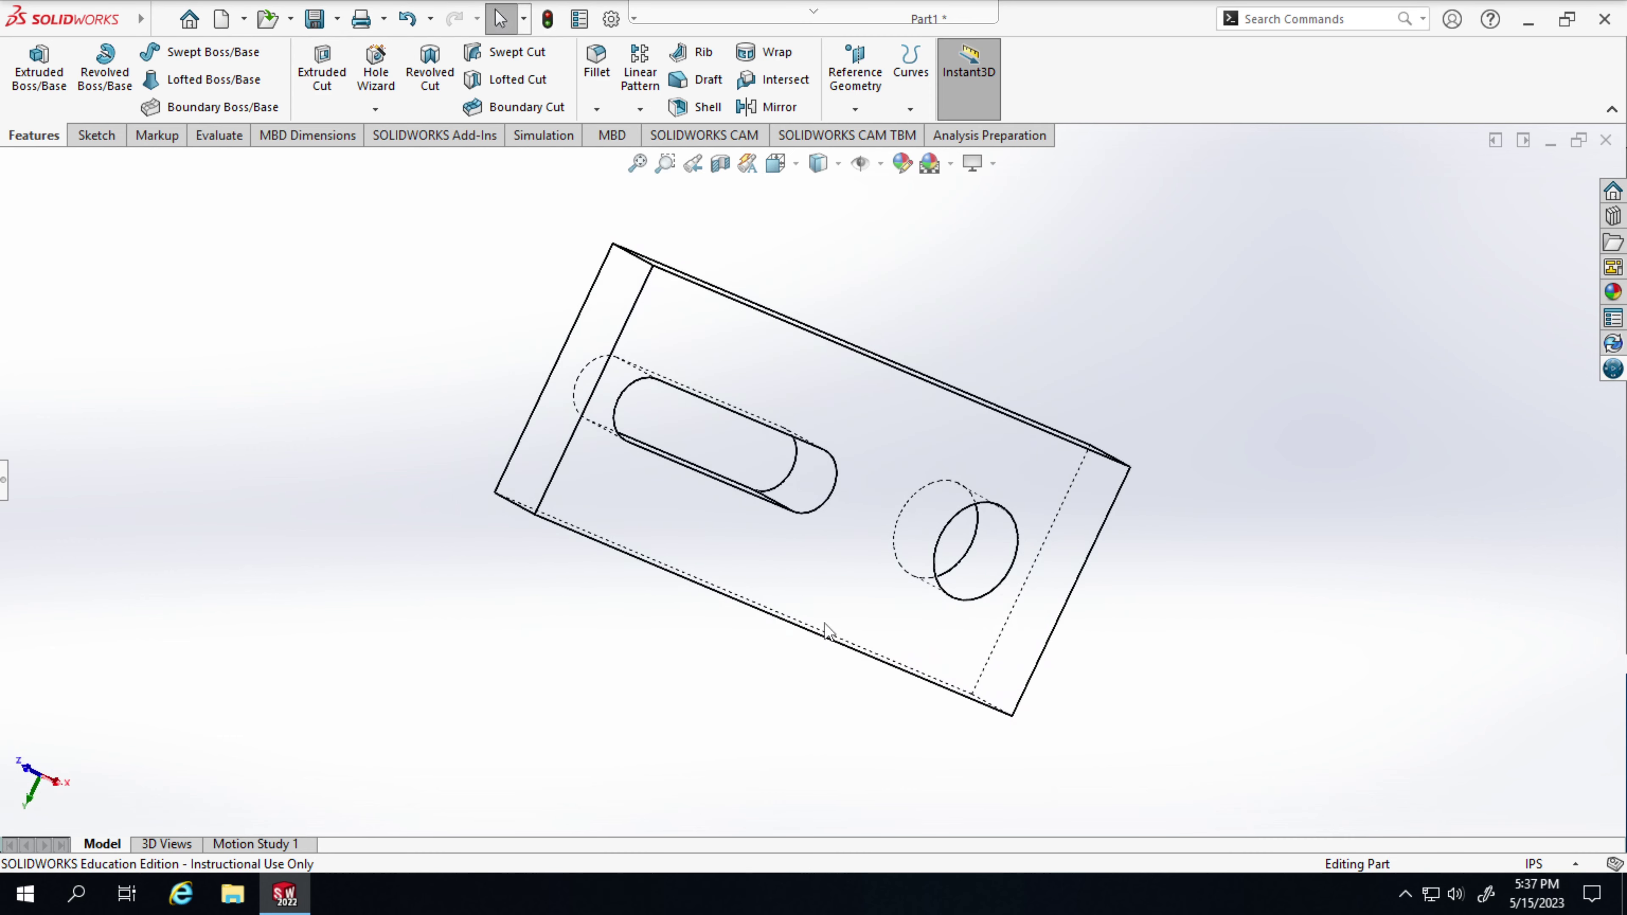
middle_click_drag(957, 314, 1021, 755)
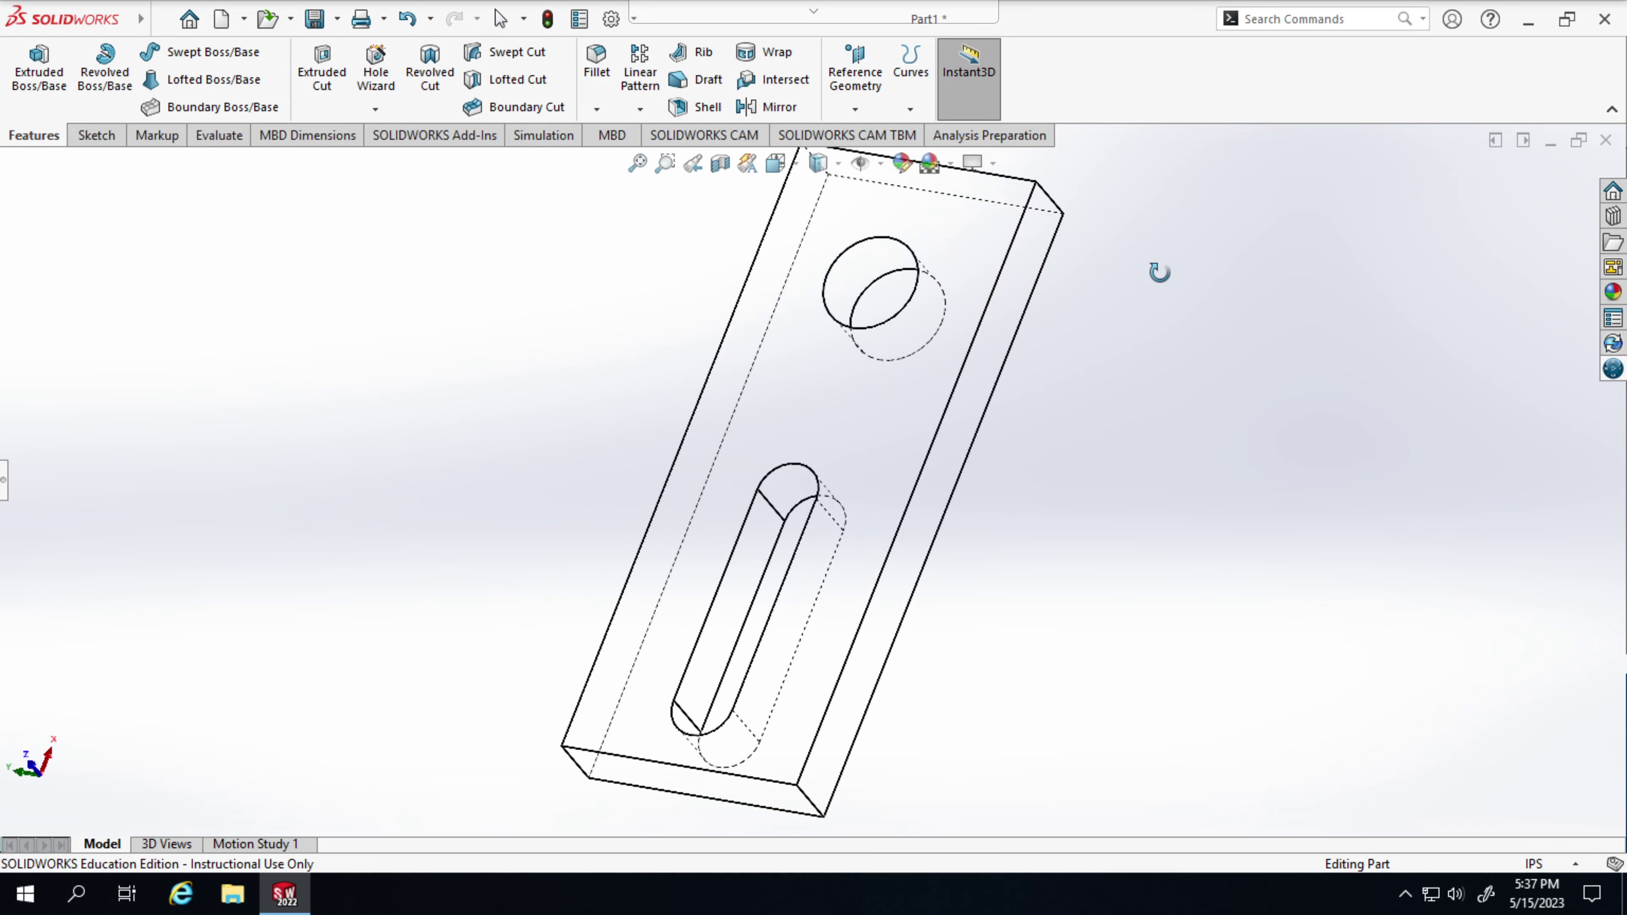
middle_click_drag(1160, 272, 798, 445)
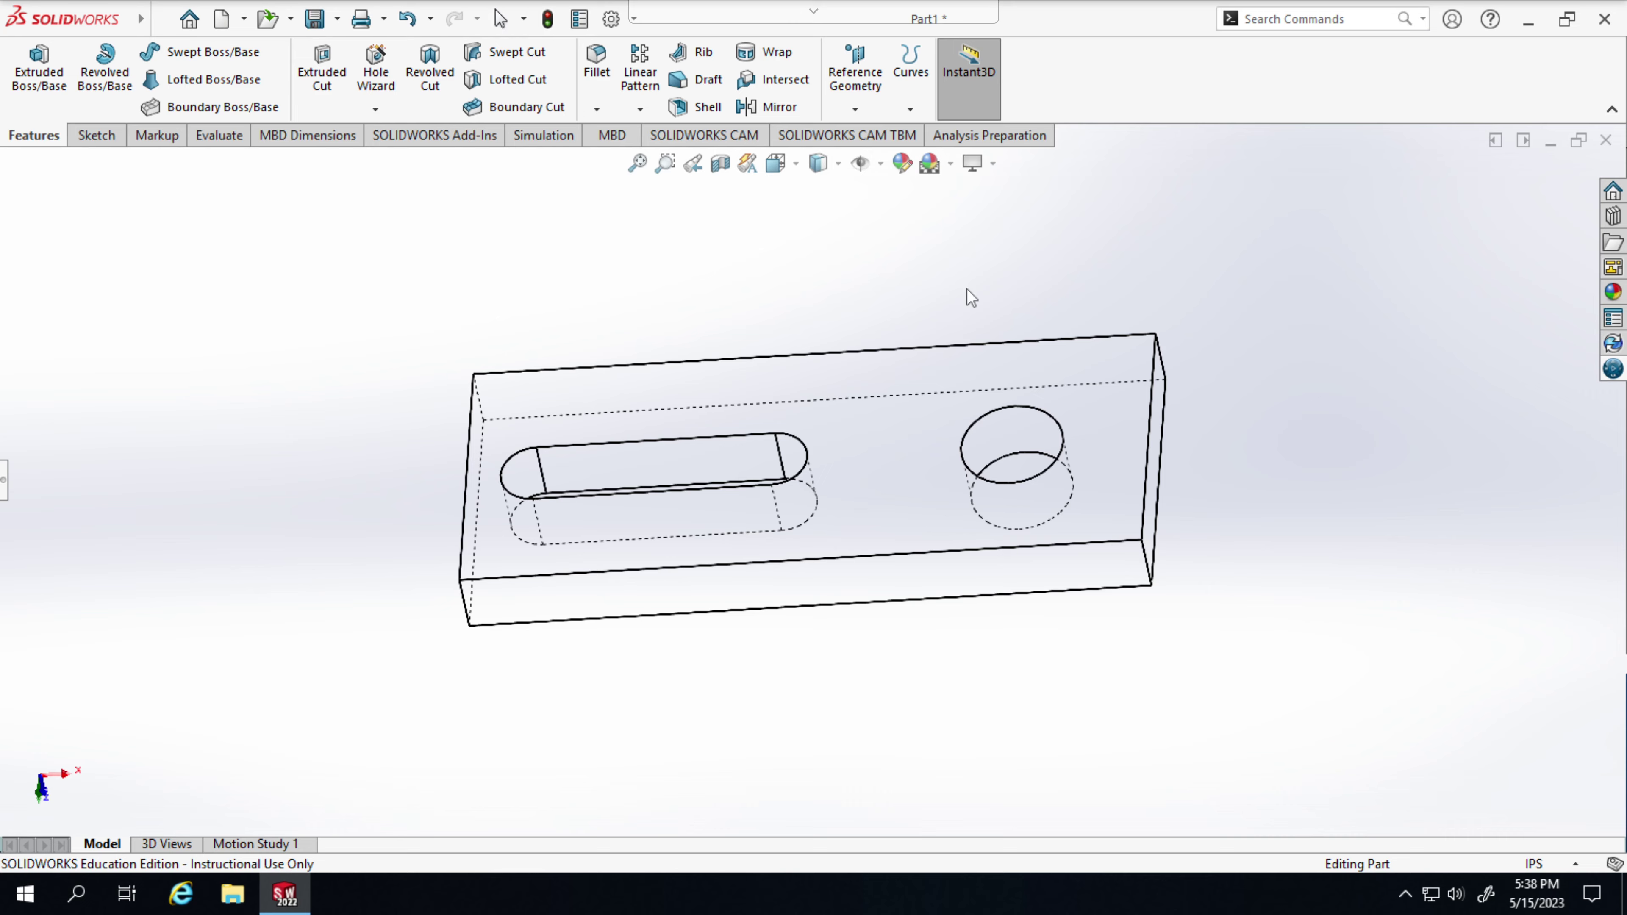
middle_click_drag(971, 296, 578, 551)
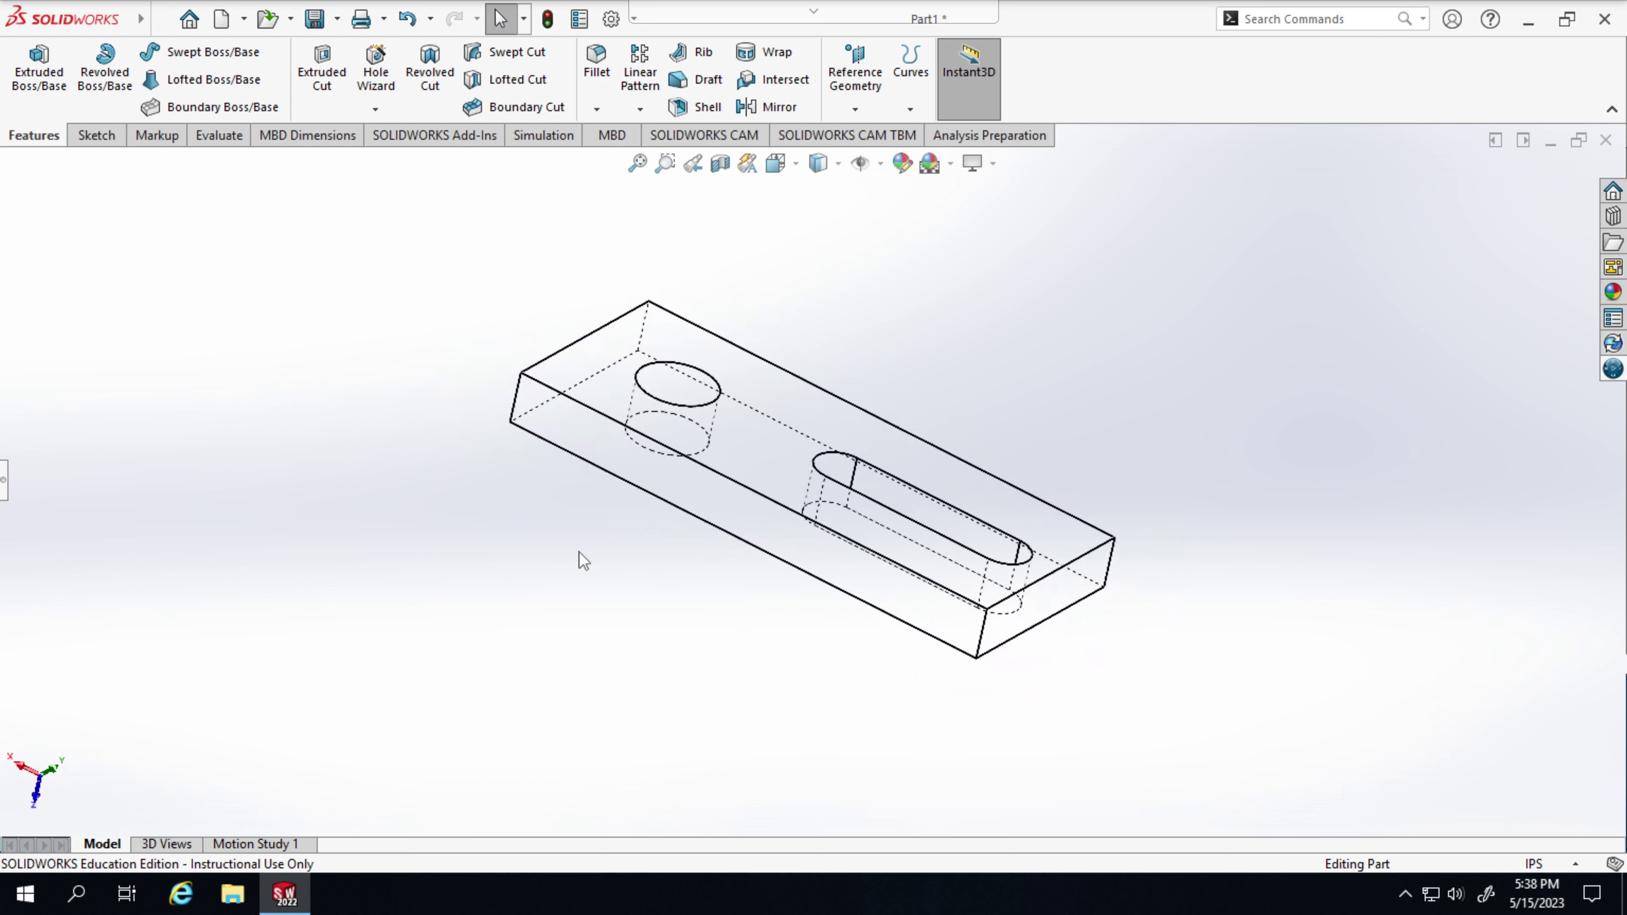
- Zoom in and out repeatedly around the plate's edge while keeping its rotated orientation
scroll(600, 532, "down", 2)
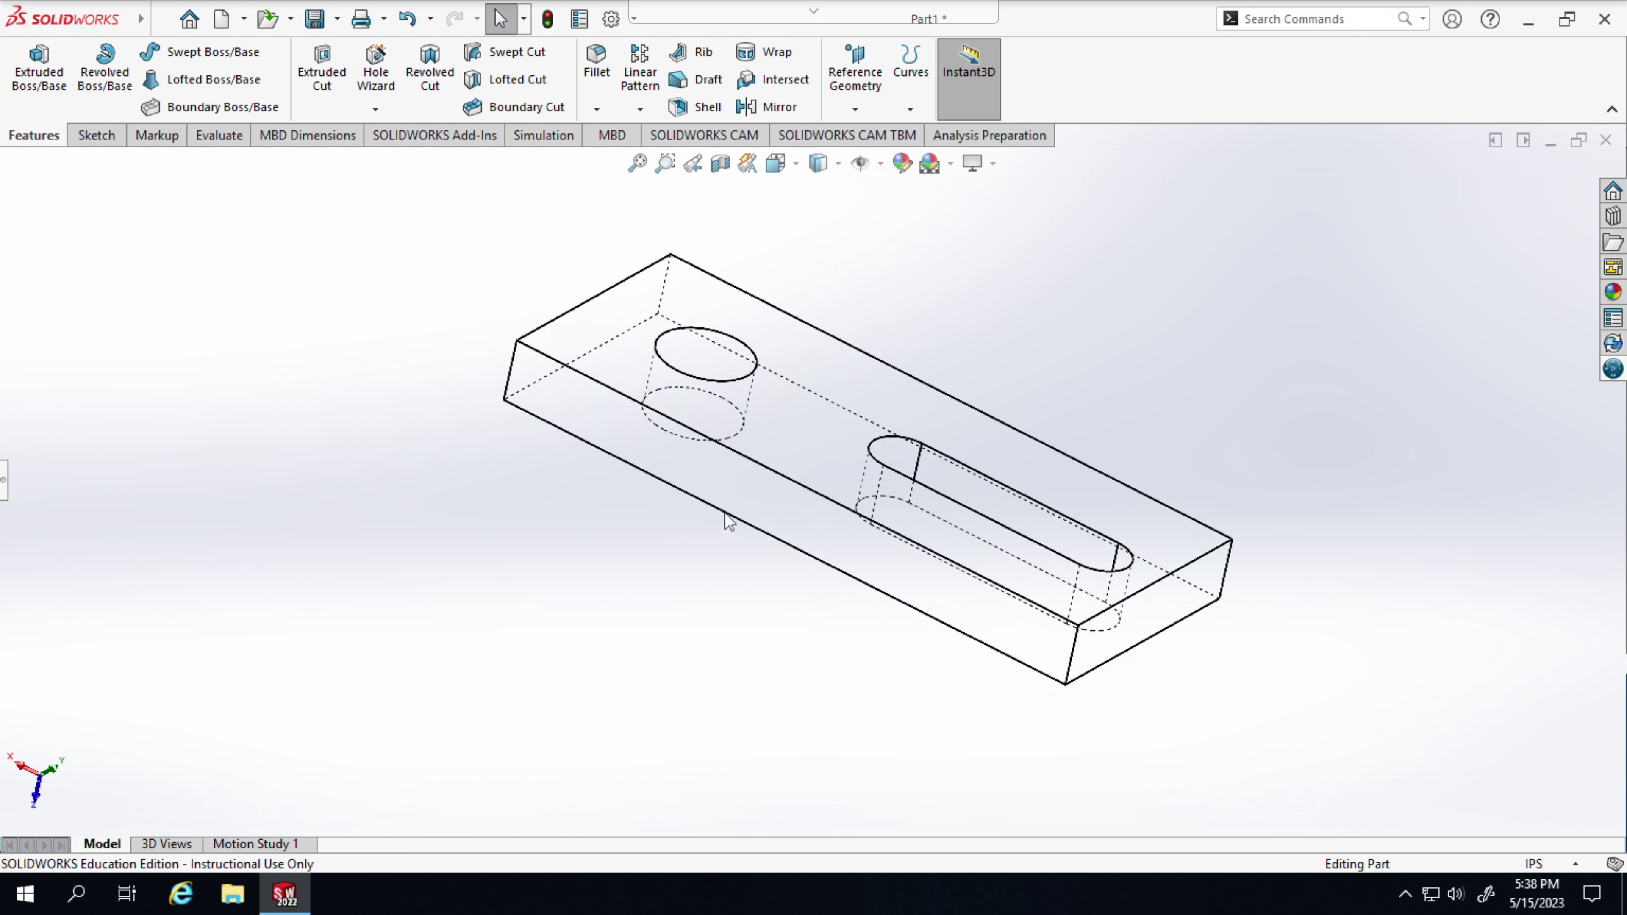
scroll(763, 503, "up", 4)
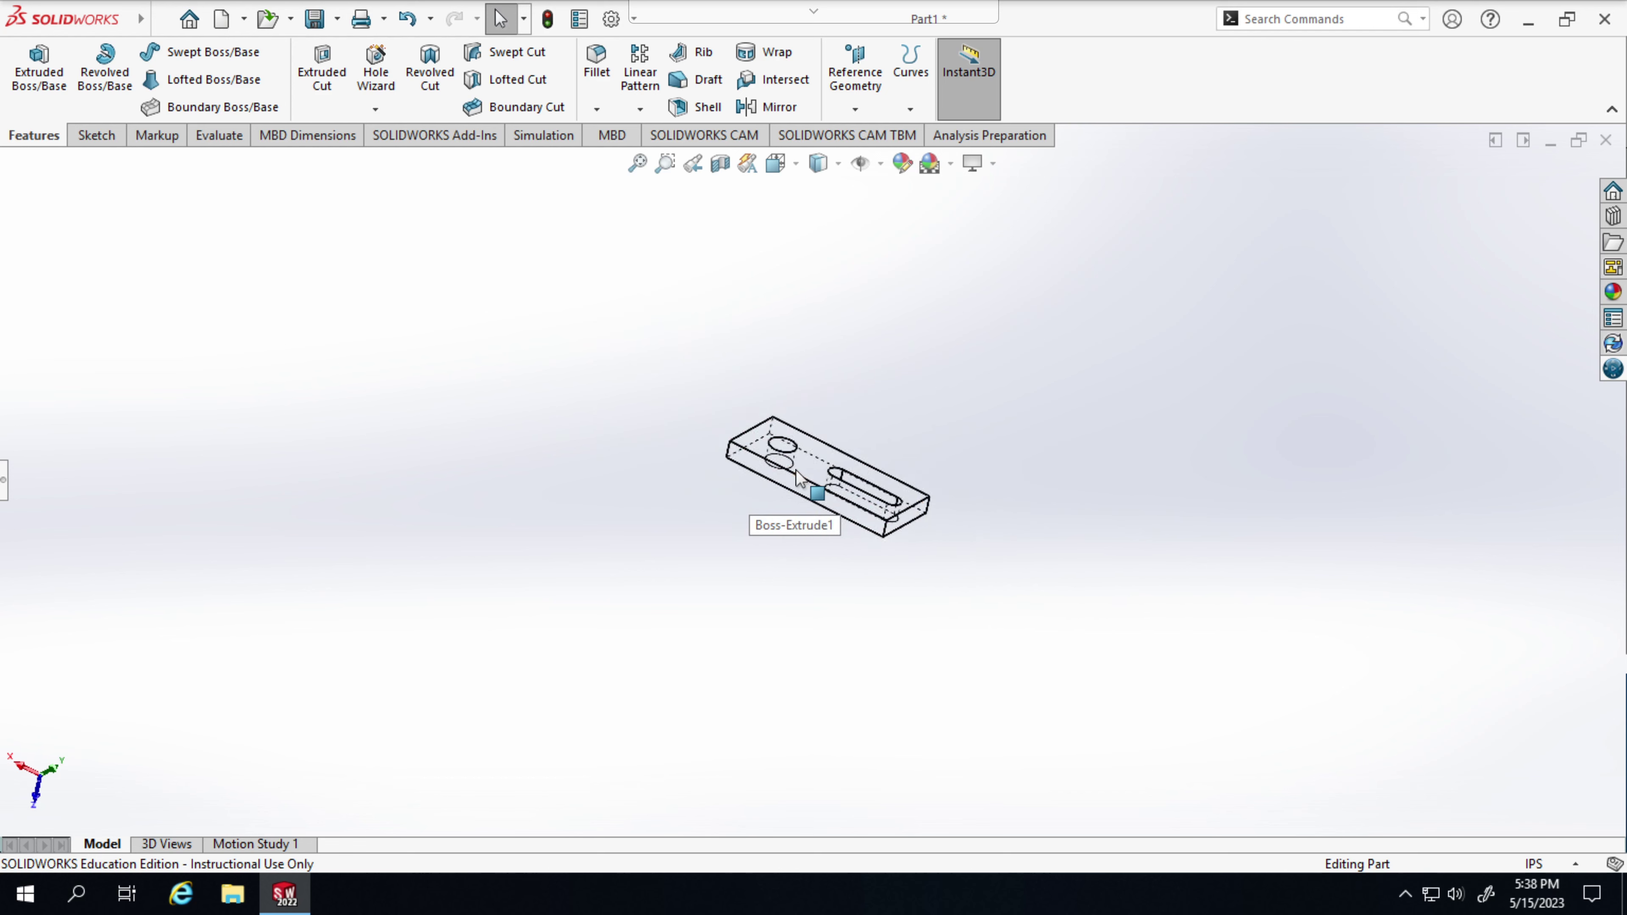
scroll(801, 487, "down", 5)
scroll(811, 493, "up", 4)
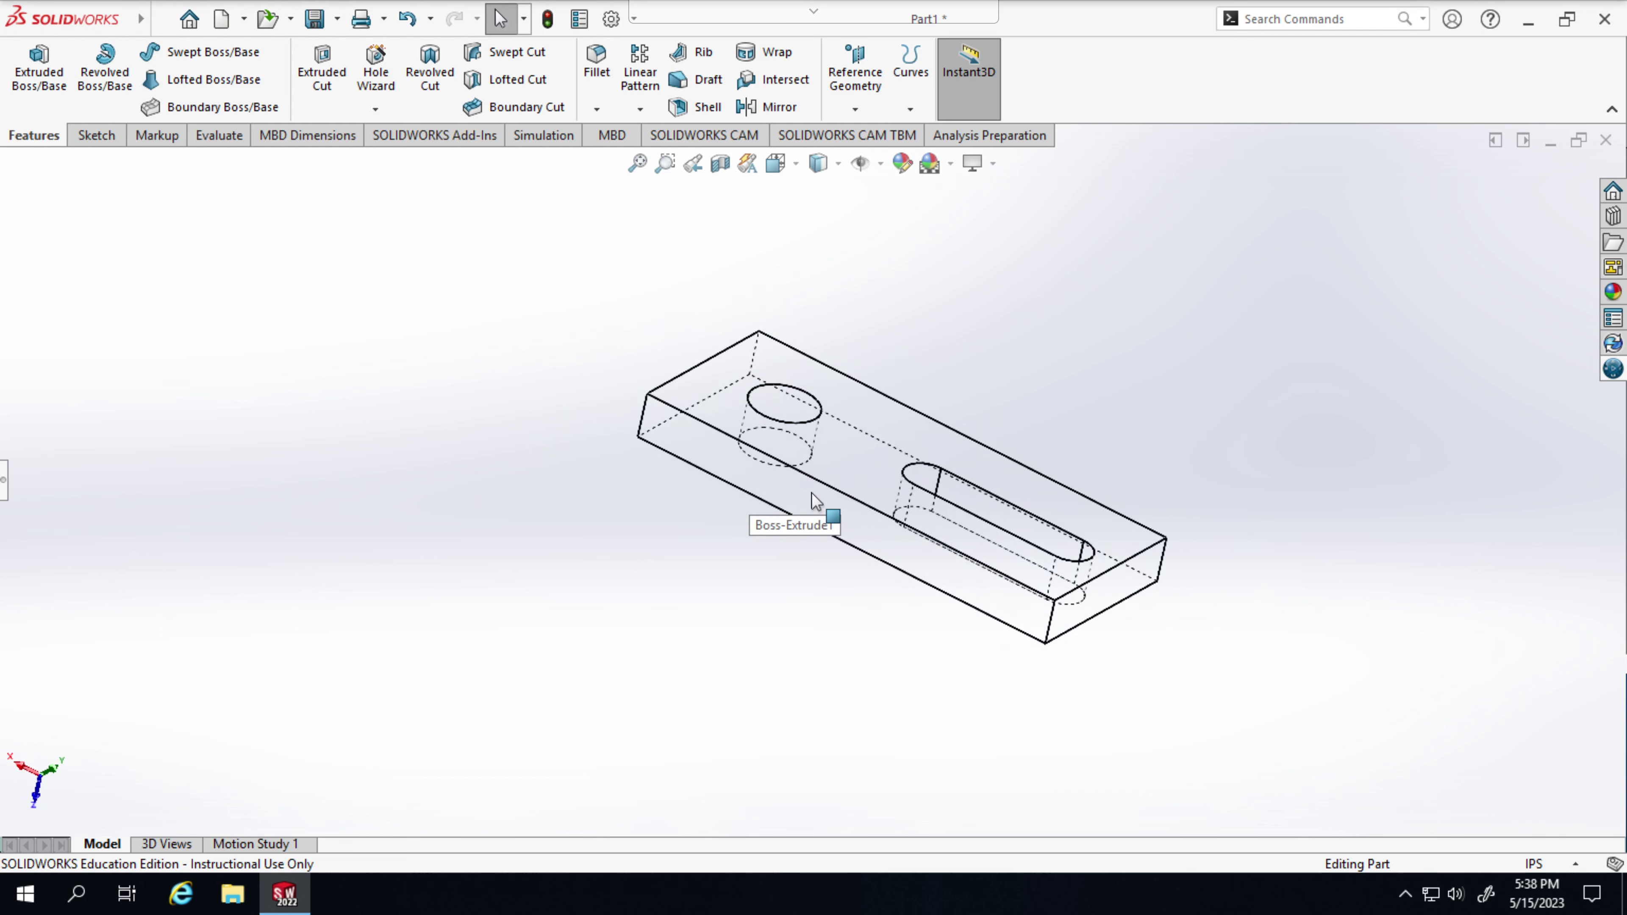
scroll(811, 493, "down", 2)
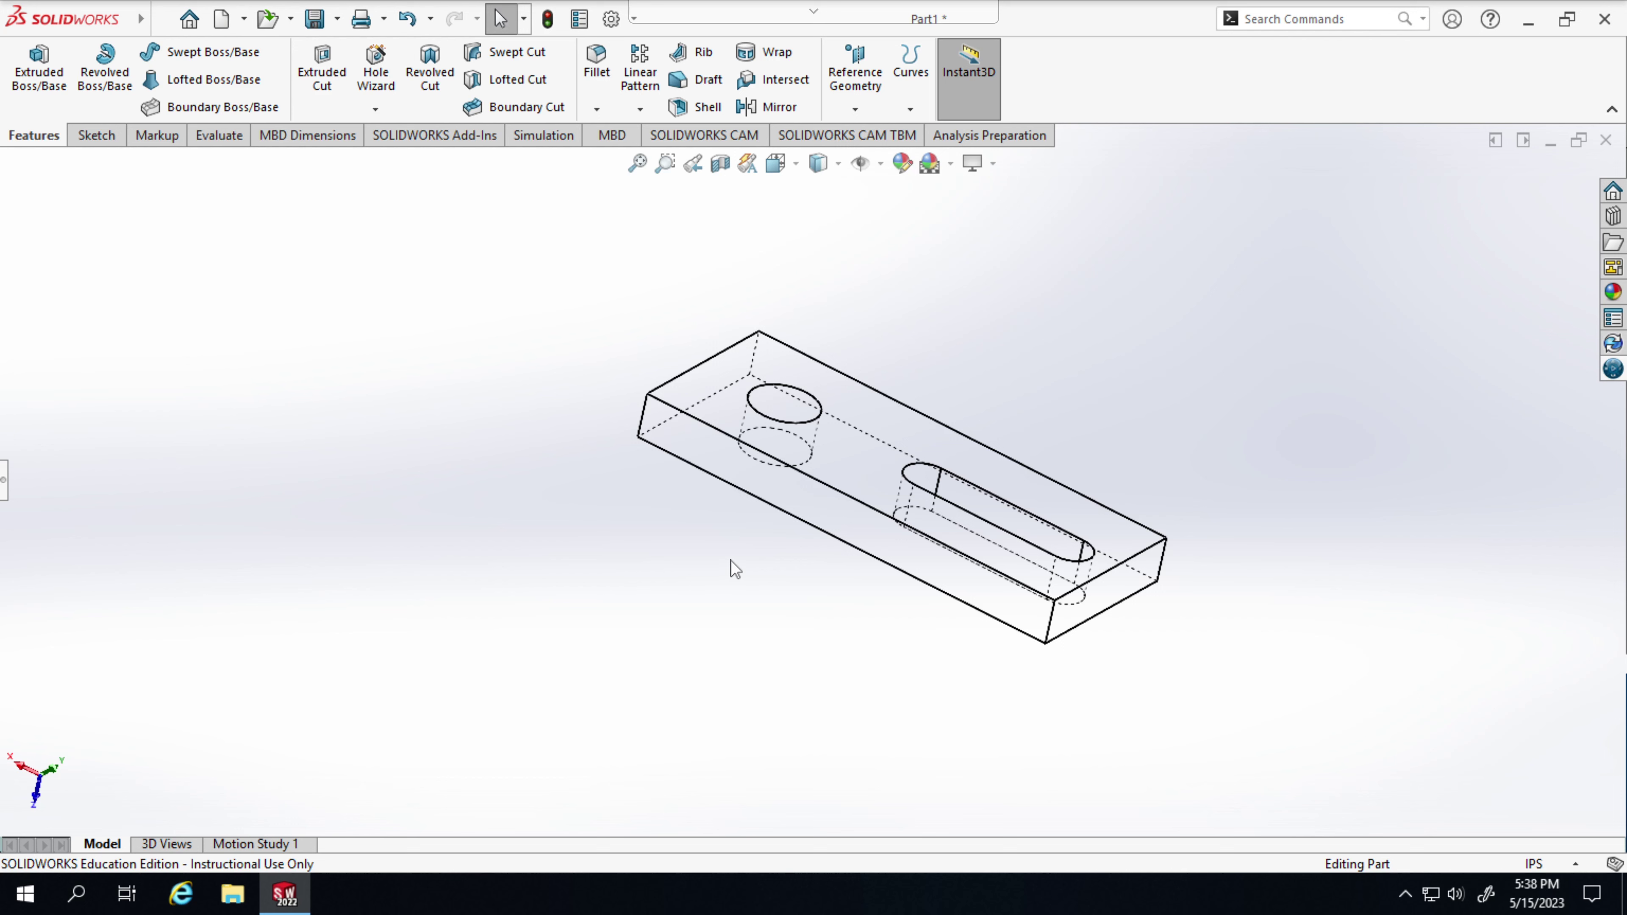
- Pan and slightly rotate the plate, and return it to the isometric orientation
middle_click_drag(731, 562, 780, 564, "ctrl")
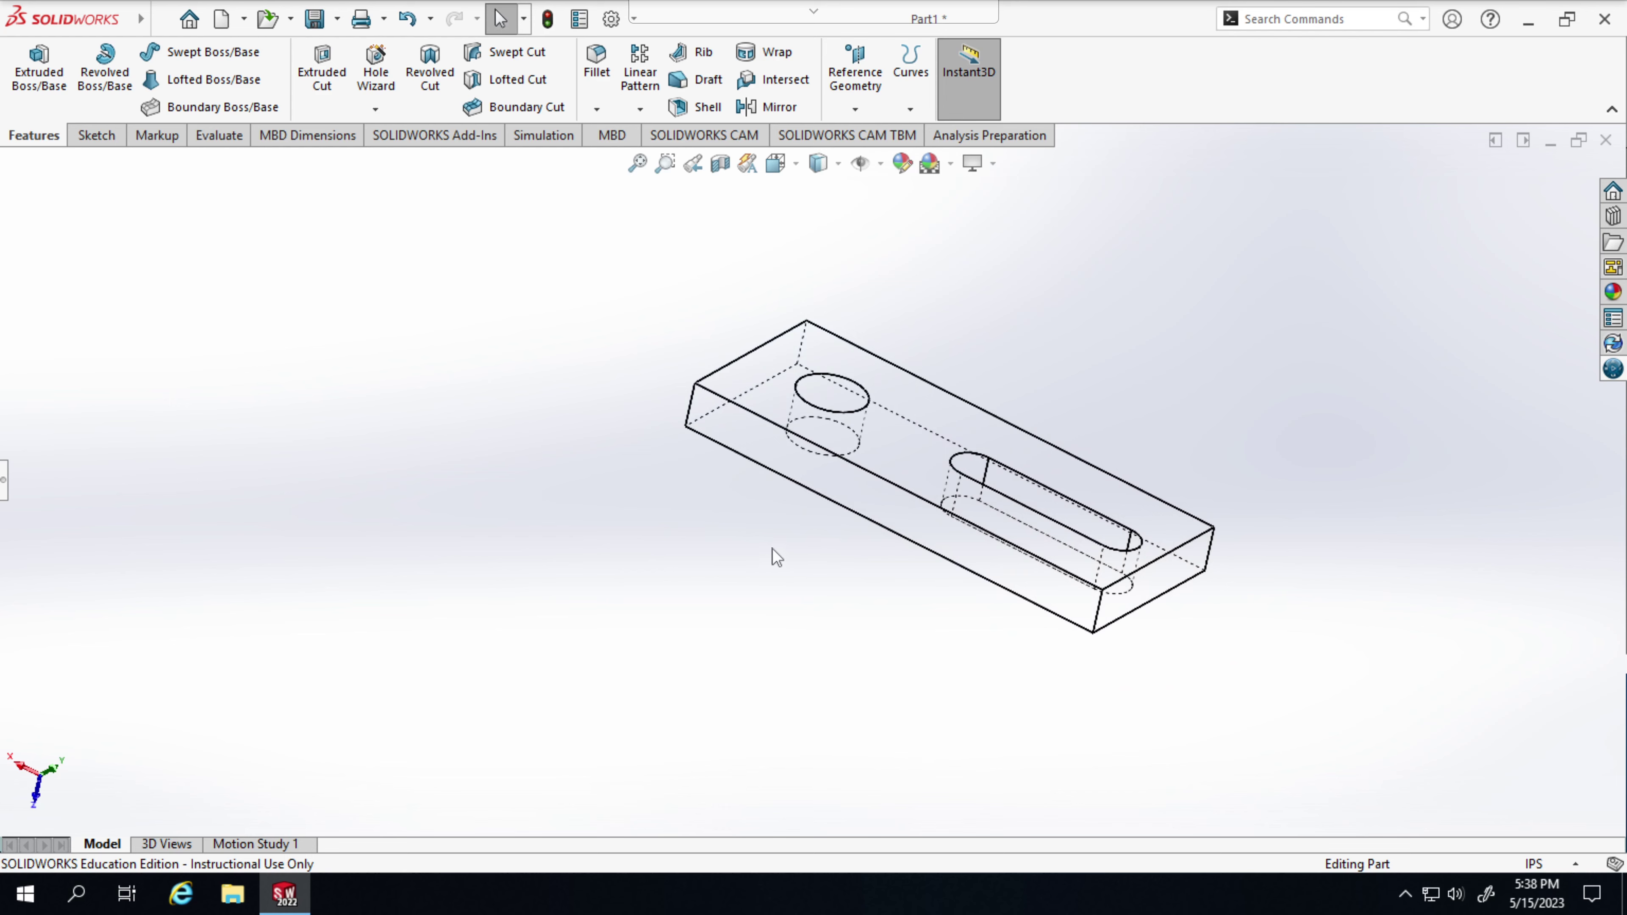
middle_click_drag(770, 555, 795, 534)
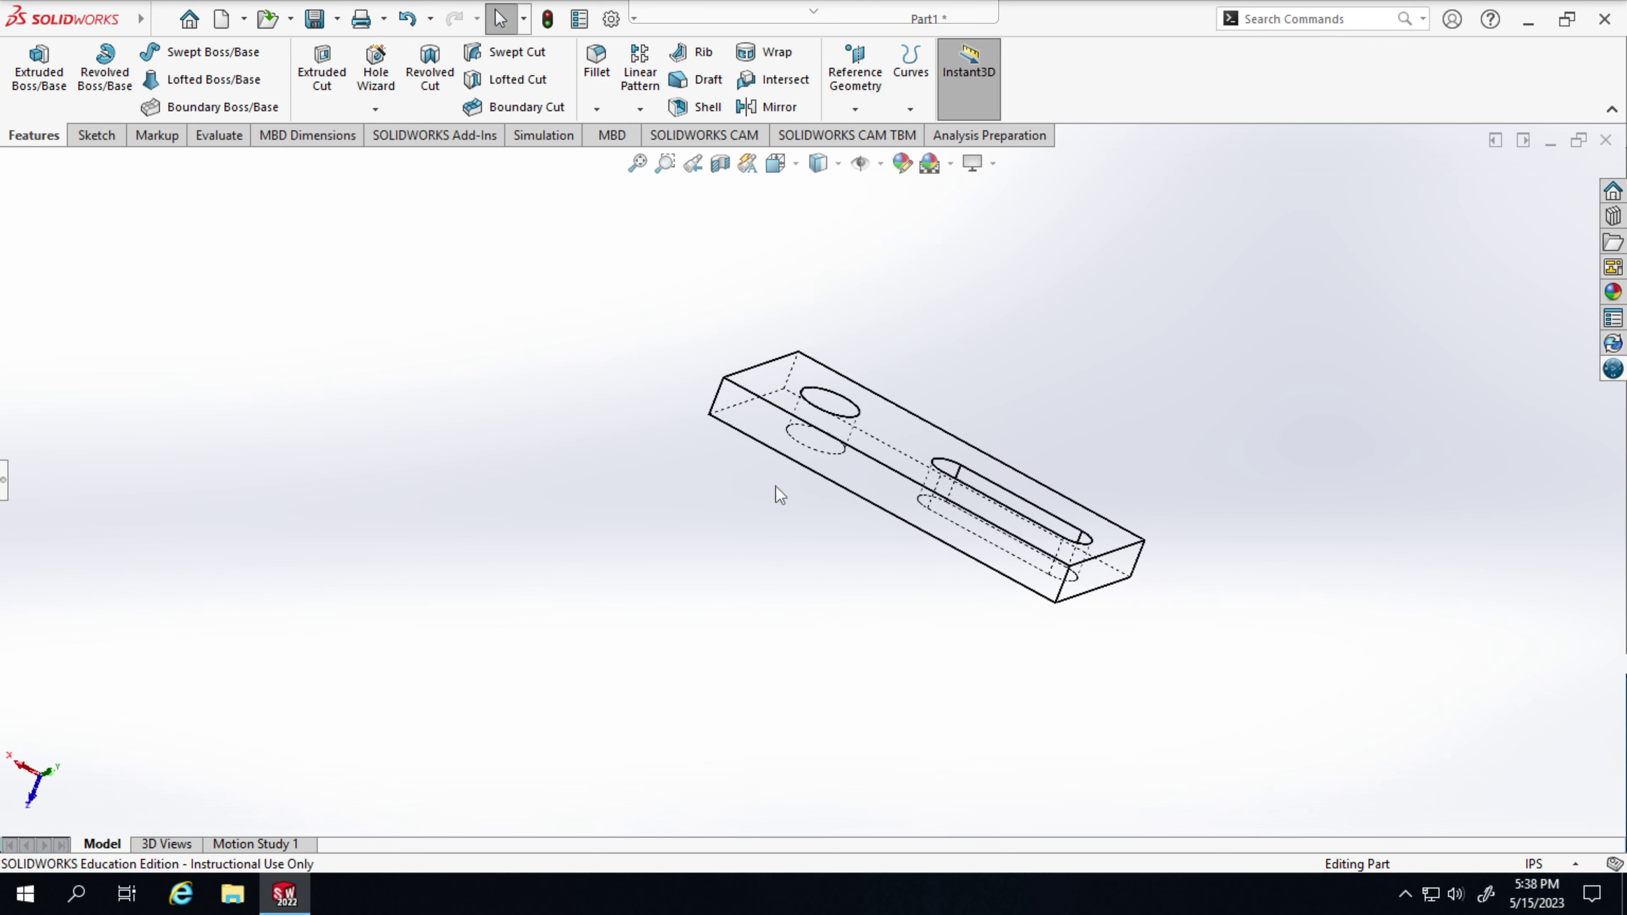
left_click(792, 170)
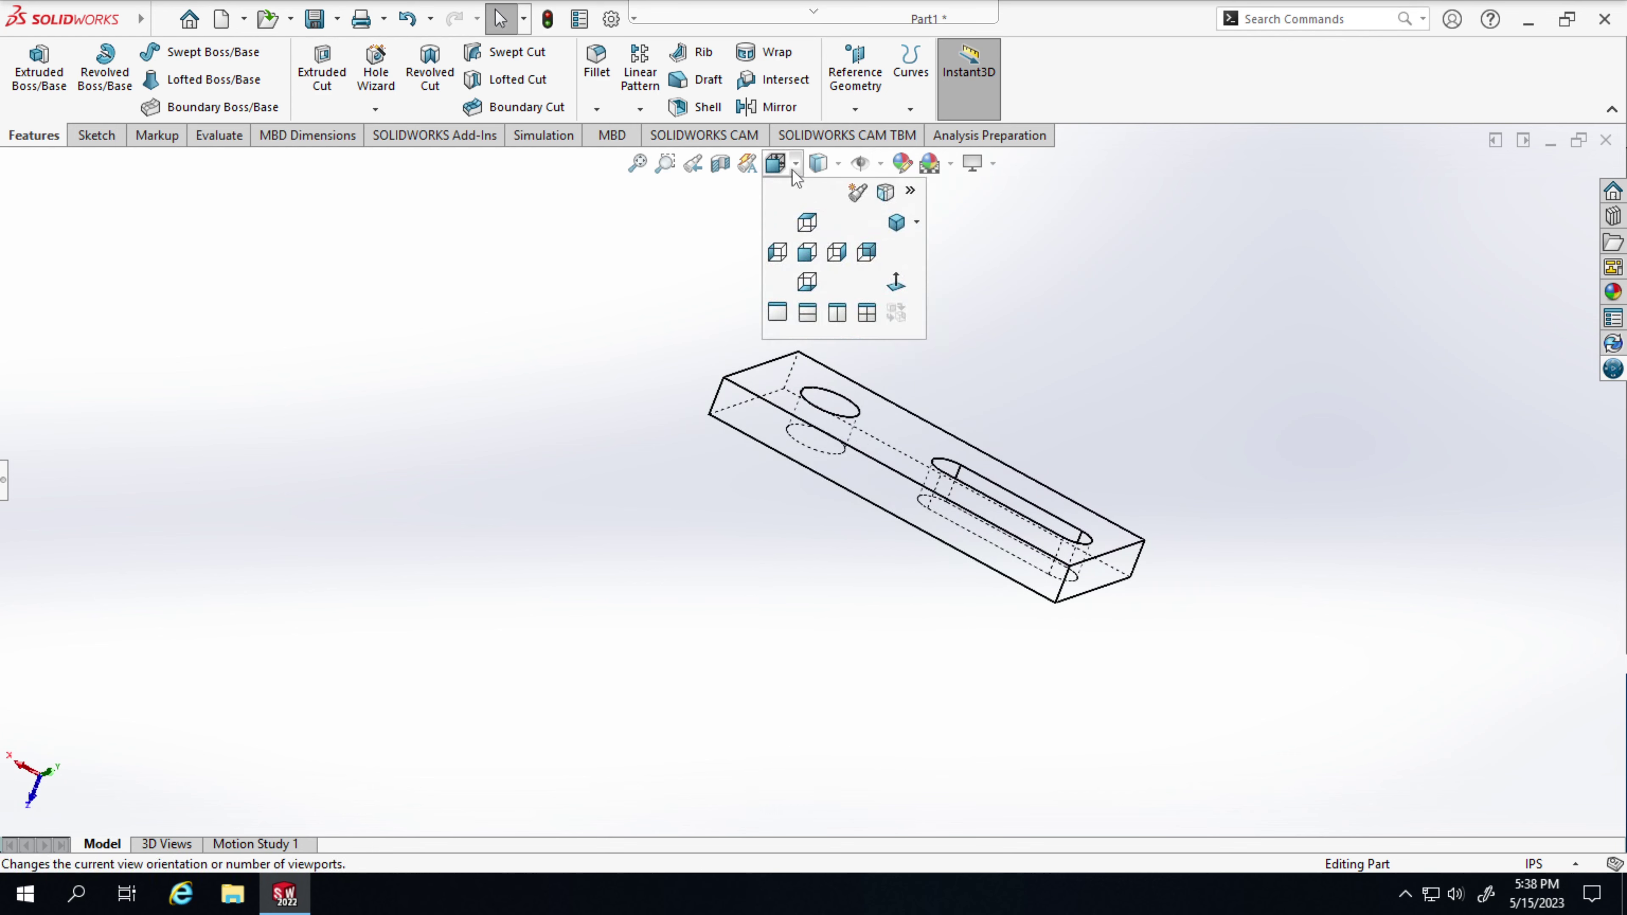
left_click(898, 223)
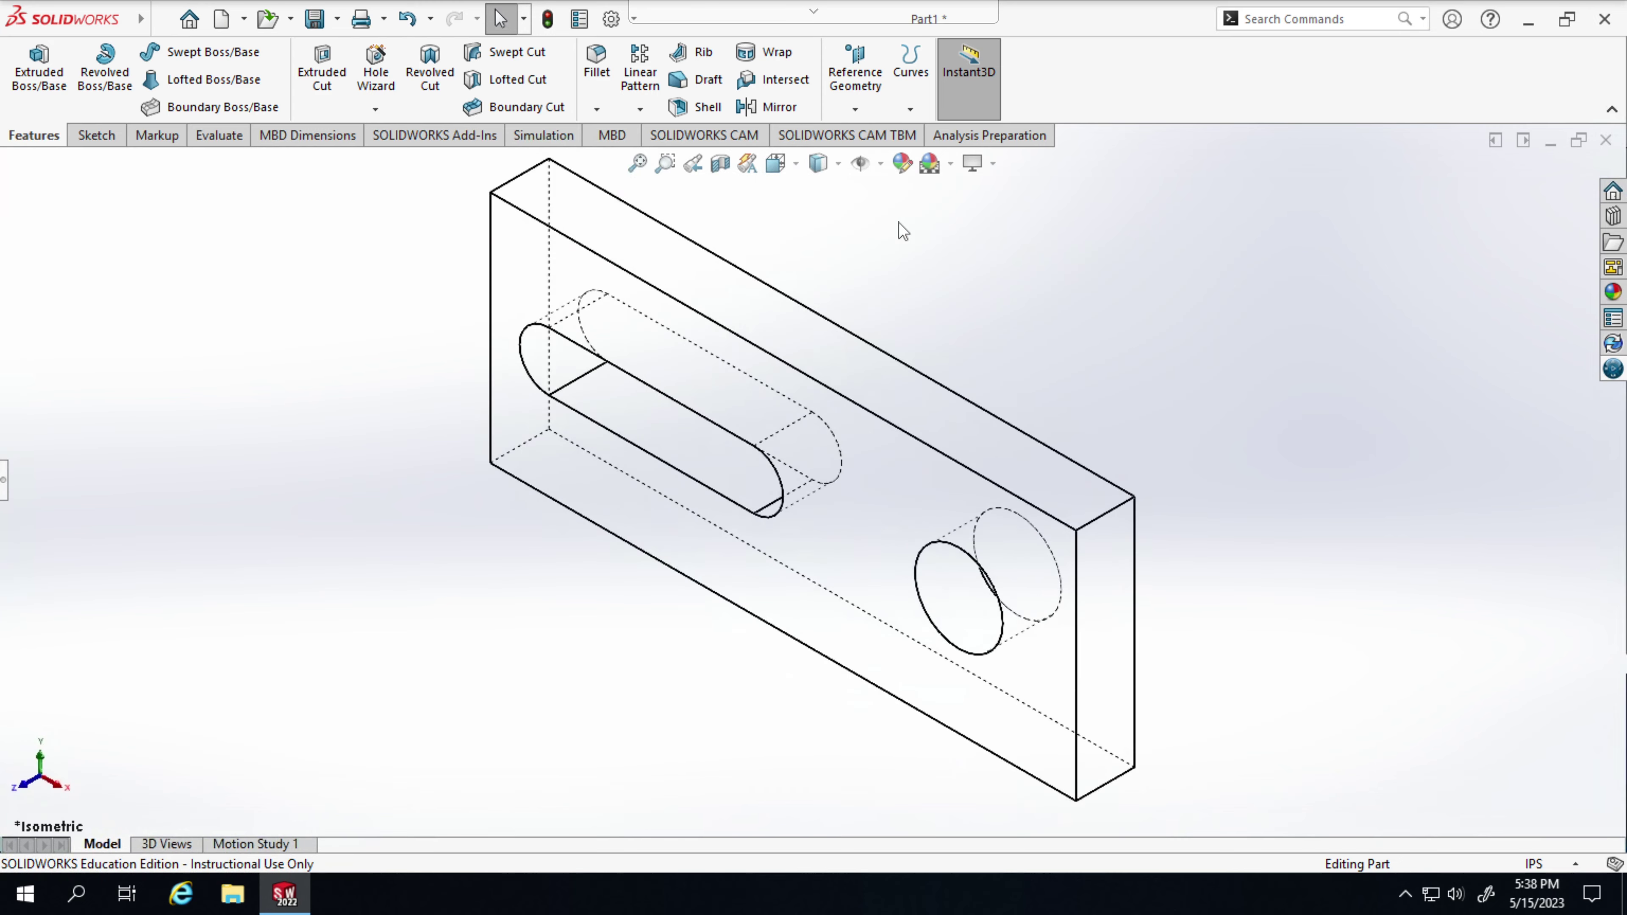
- Examine the slot close up from a rotated angle, and bring the plate back to the isometric orientation
scroll(545, 400, "down", 5)
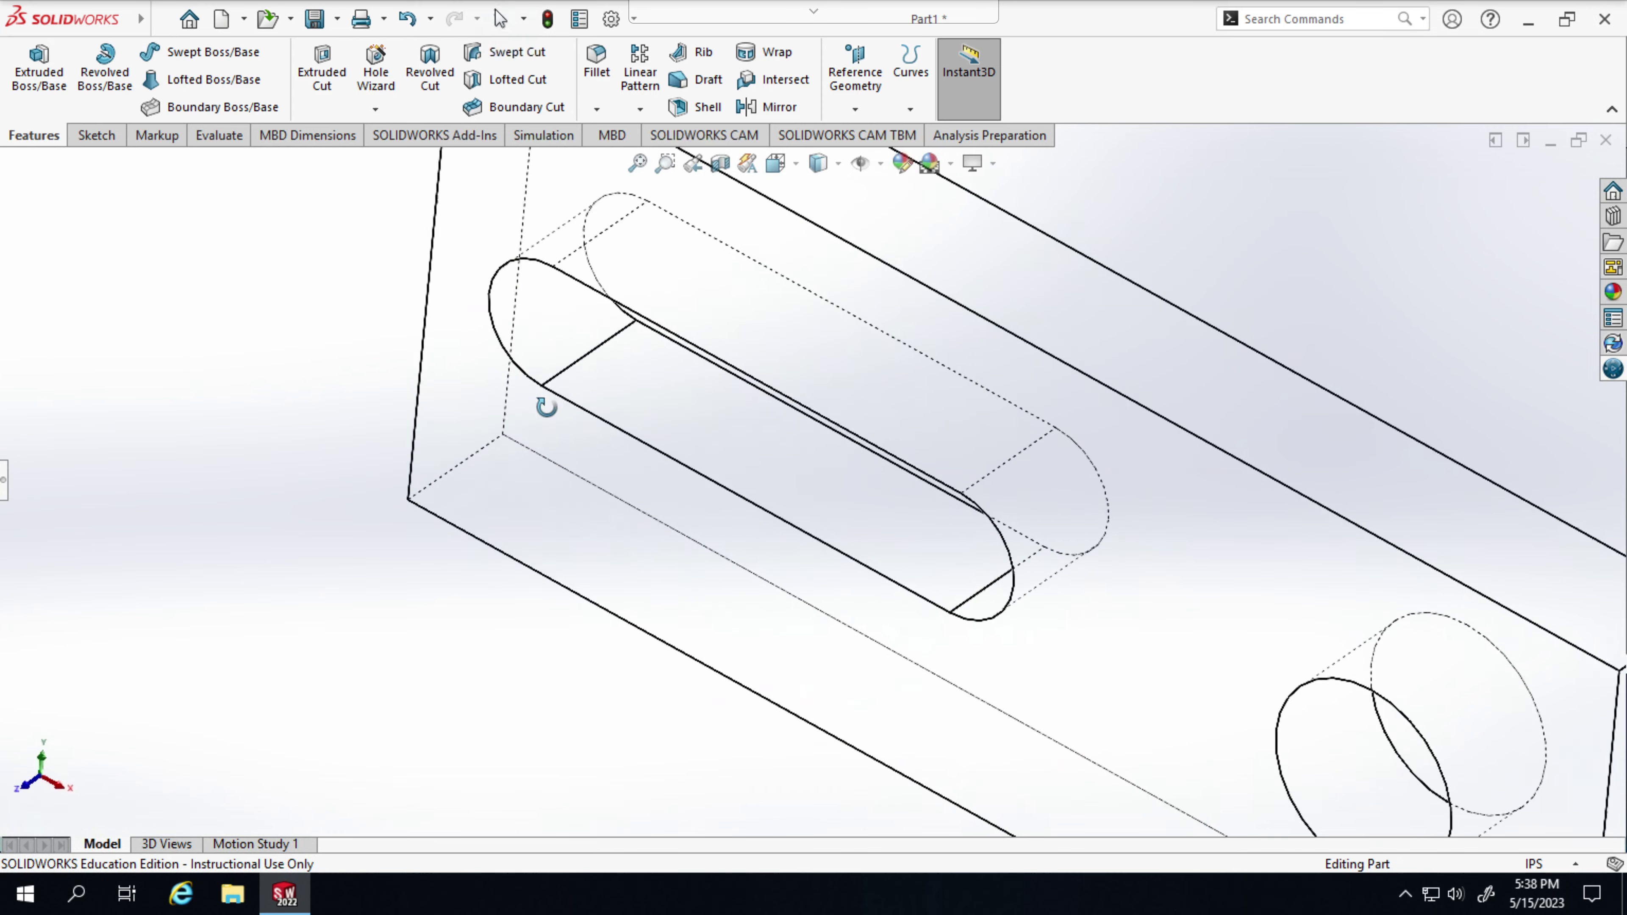
middle_click_drag(544, 400, 800, 242)
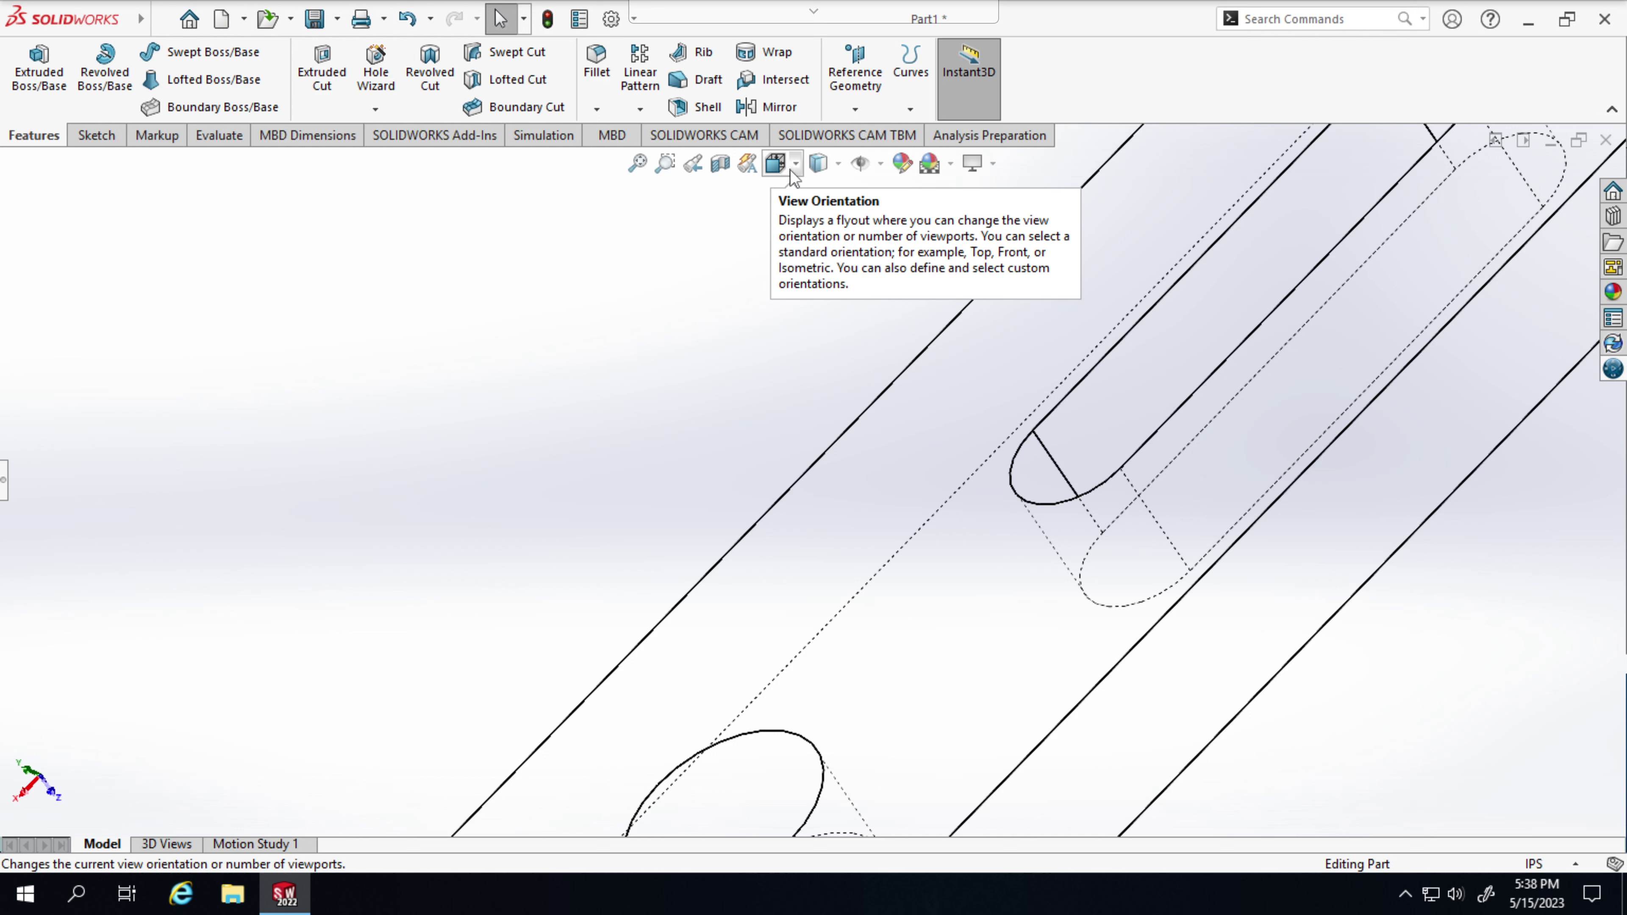
left_click(775, 164)
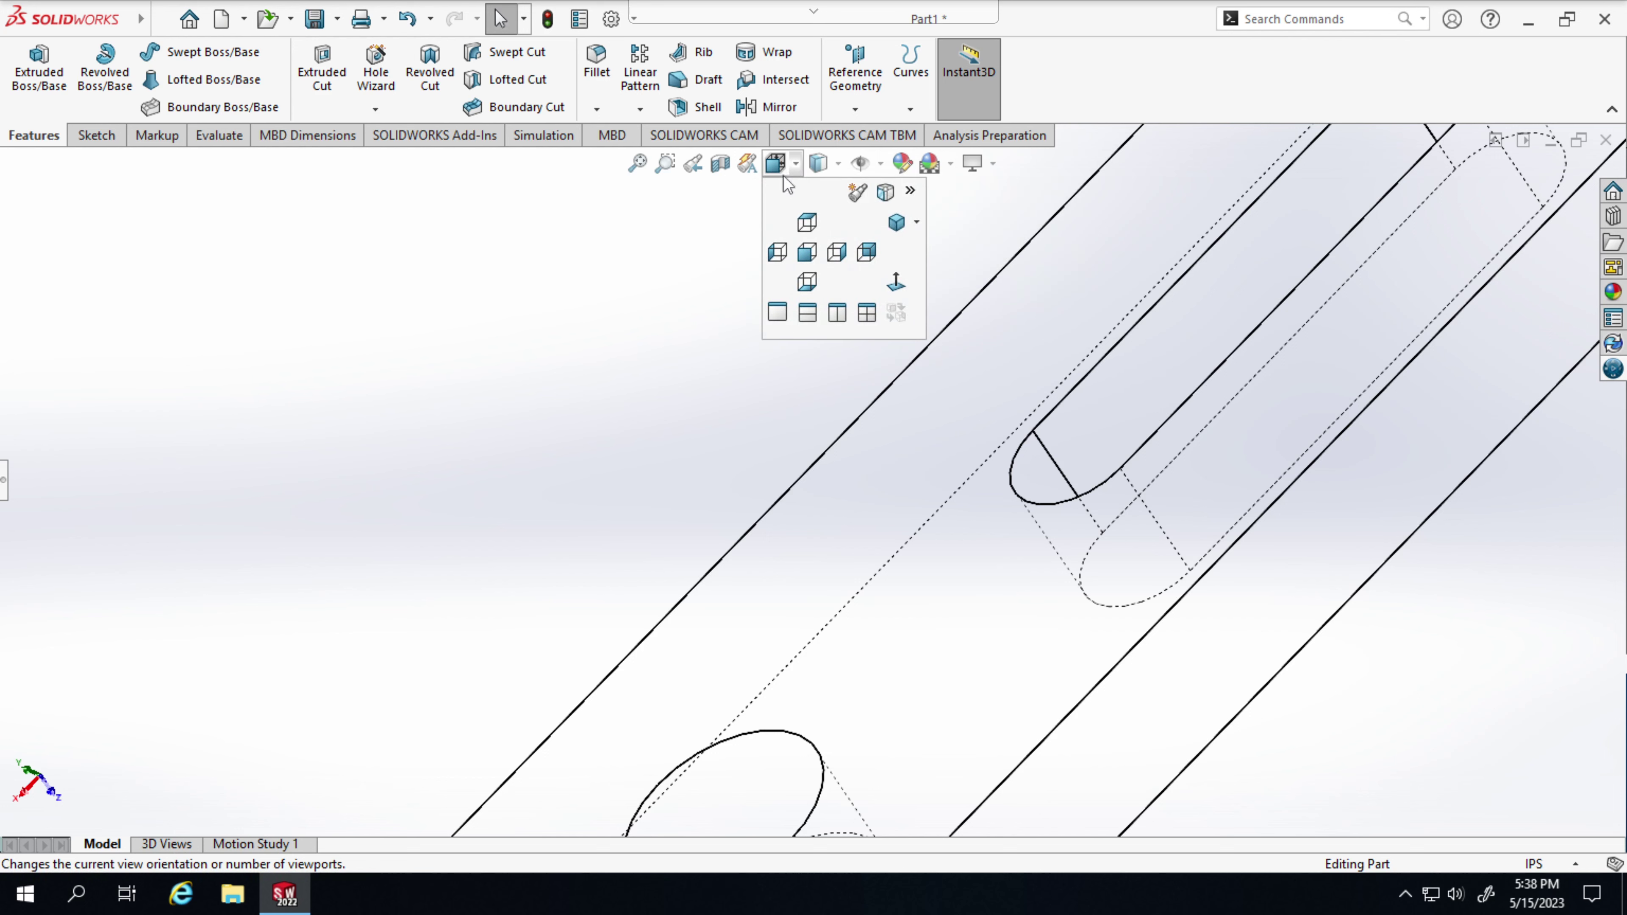
left_click(897, 222)
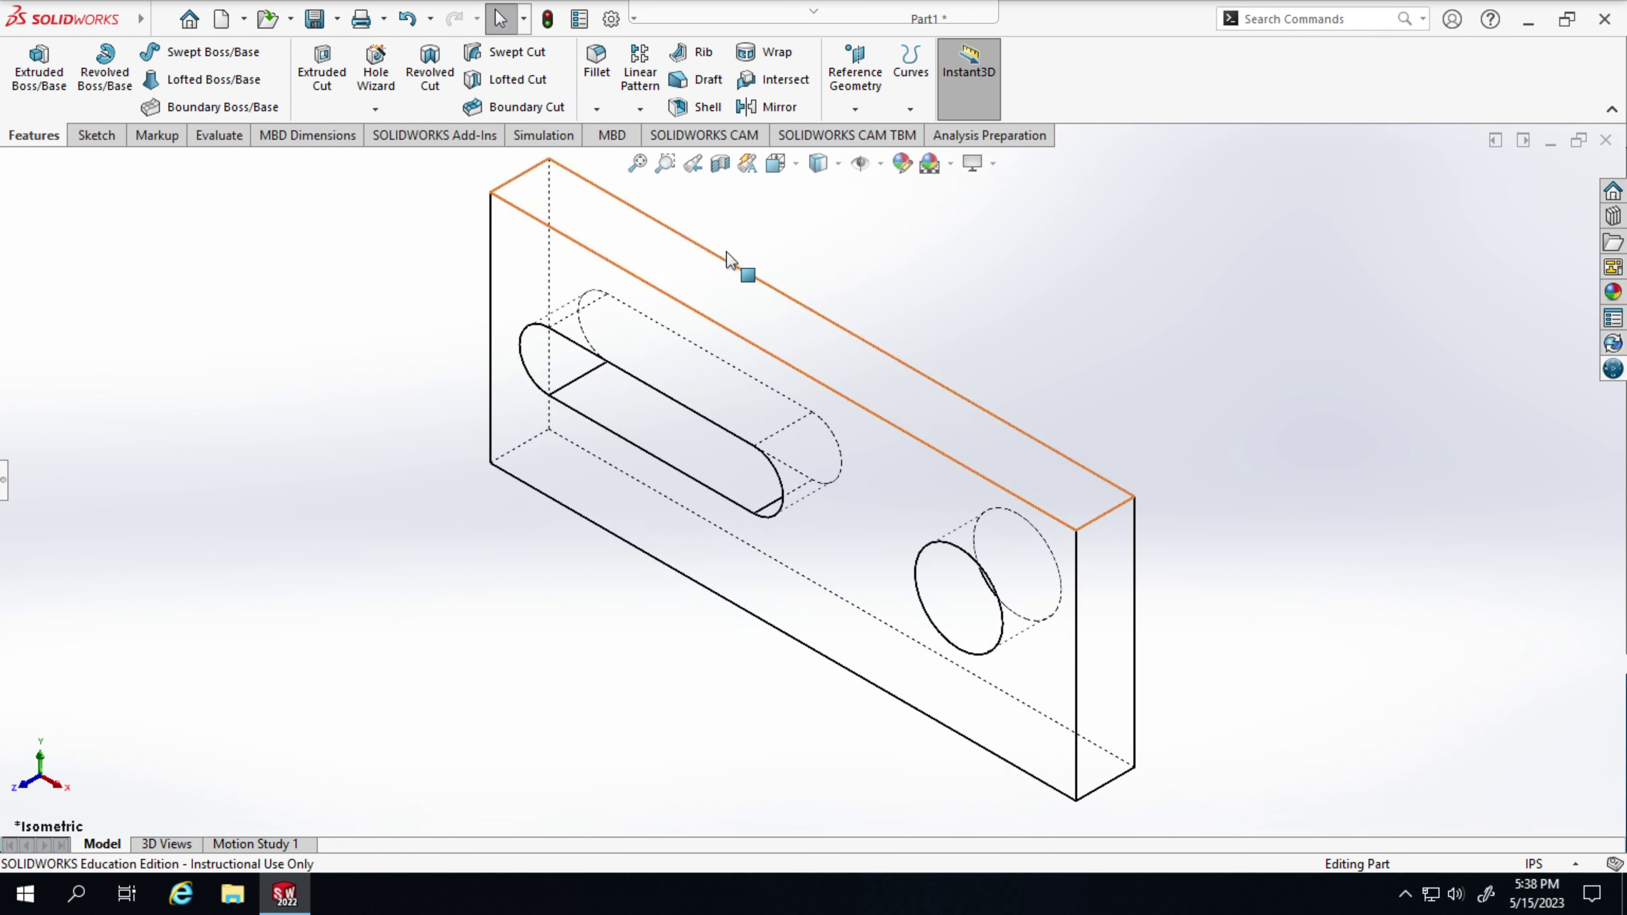
- Set the display style to Shaded With Edges and rotate the plate to show its slotted front face tilted
left_click(835, 165)
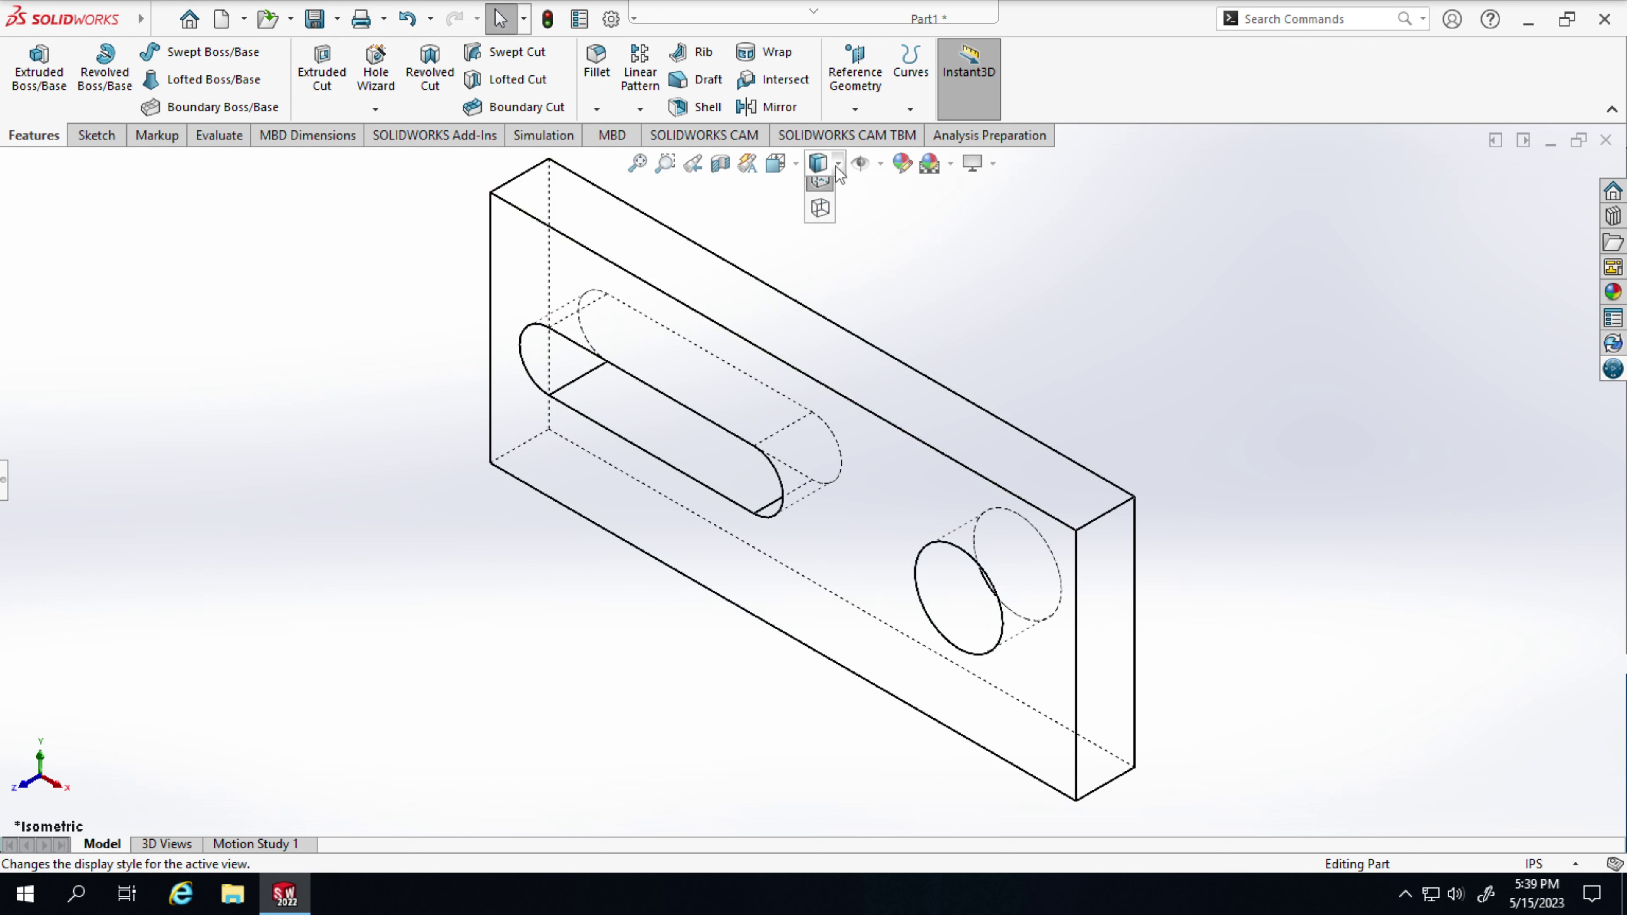
left_click(820, 191)
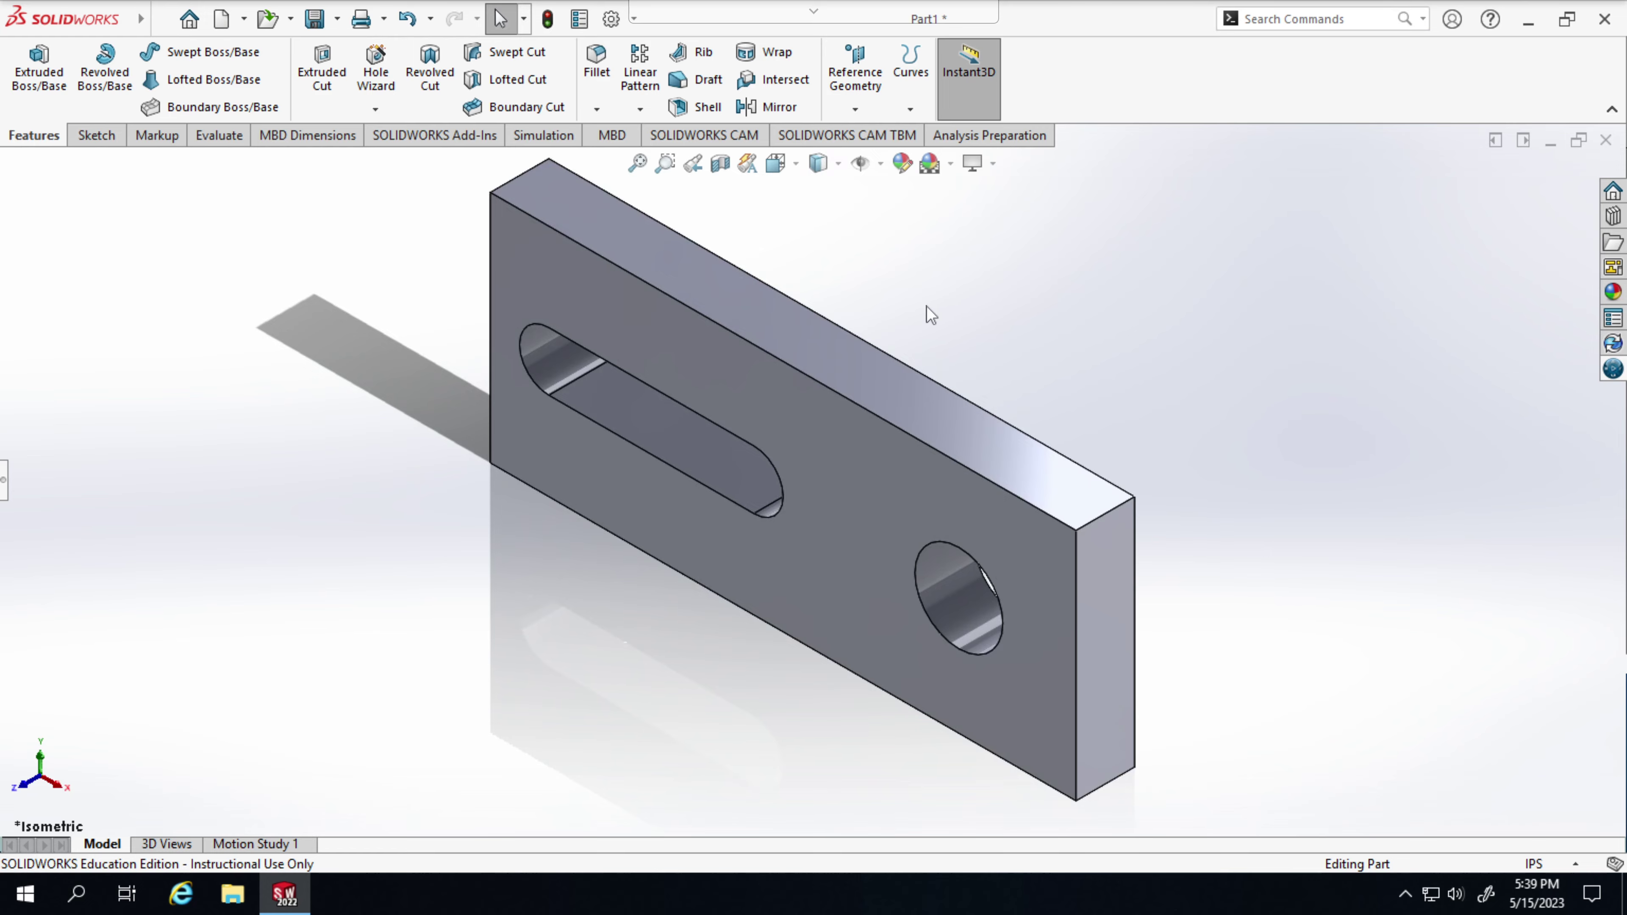
middle_click_drag(950, 296, 1041, 353)
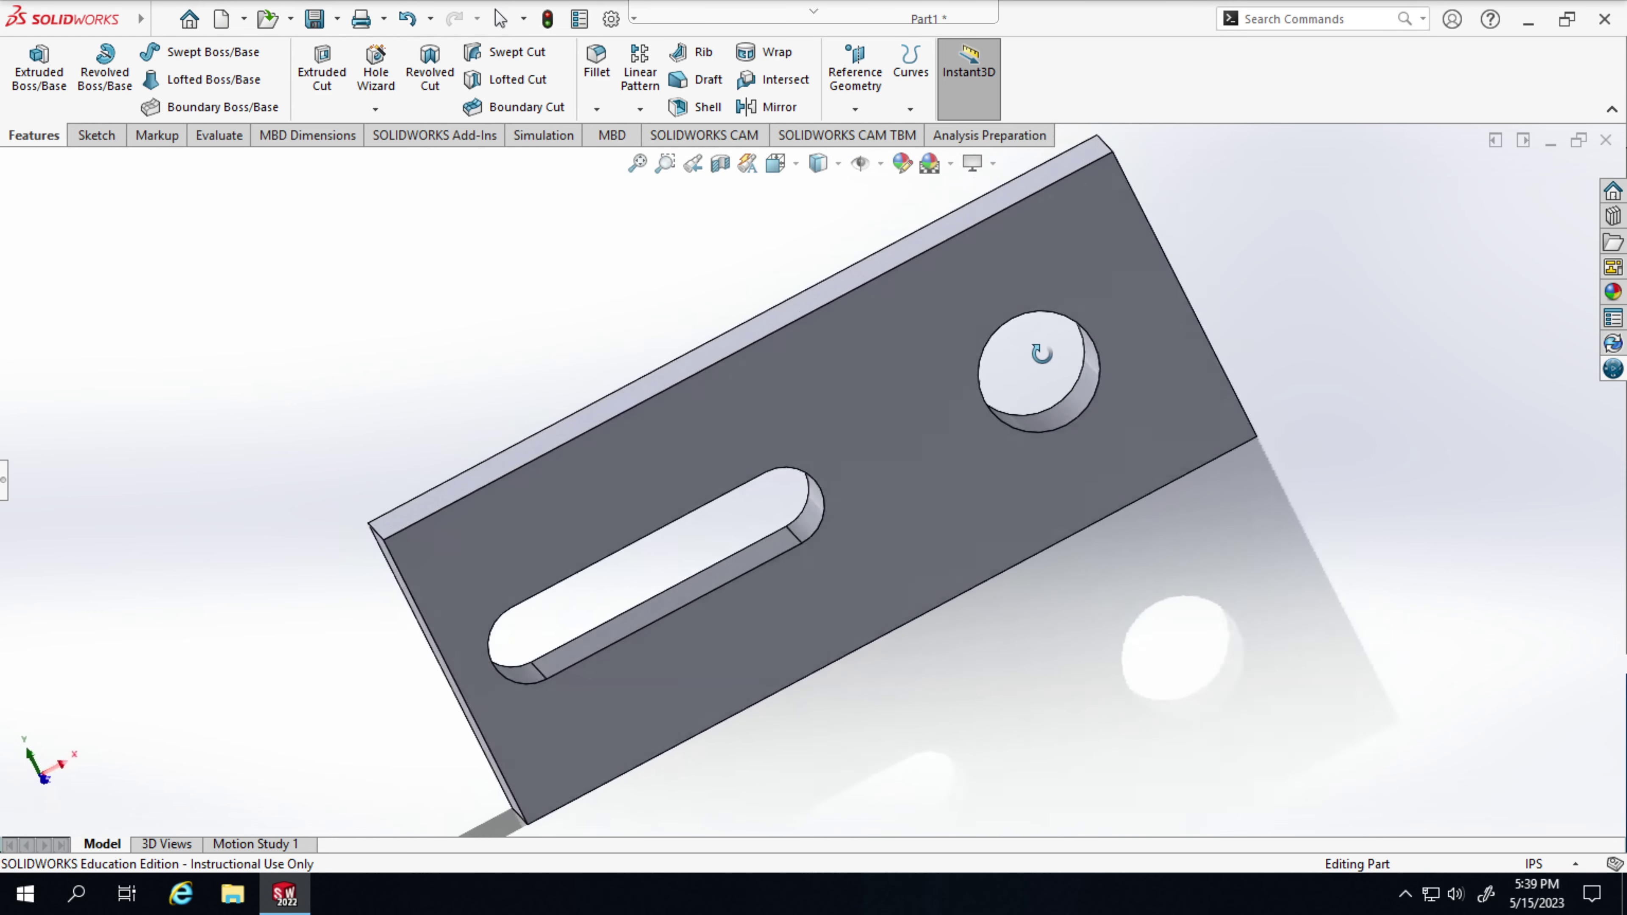
- Zoom in and out on the shaded plate around its hole and pan it within the graphics area
scroll(938, 451, "up", 10)
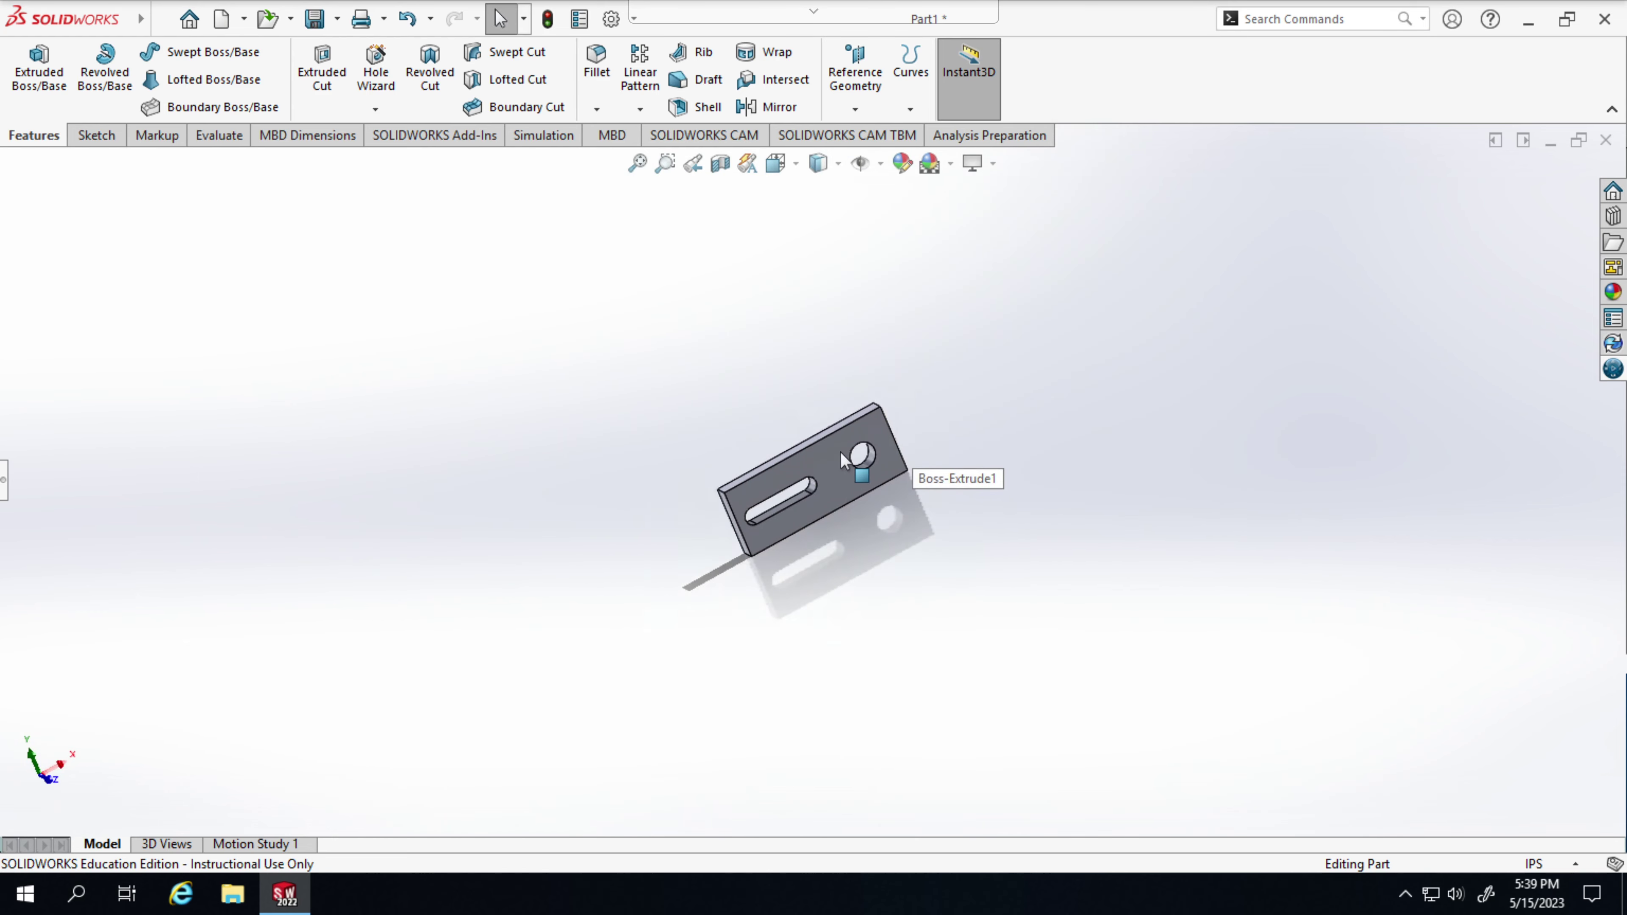
scroll(840, 450, "down", 10)
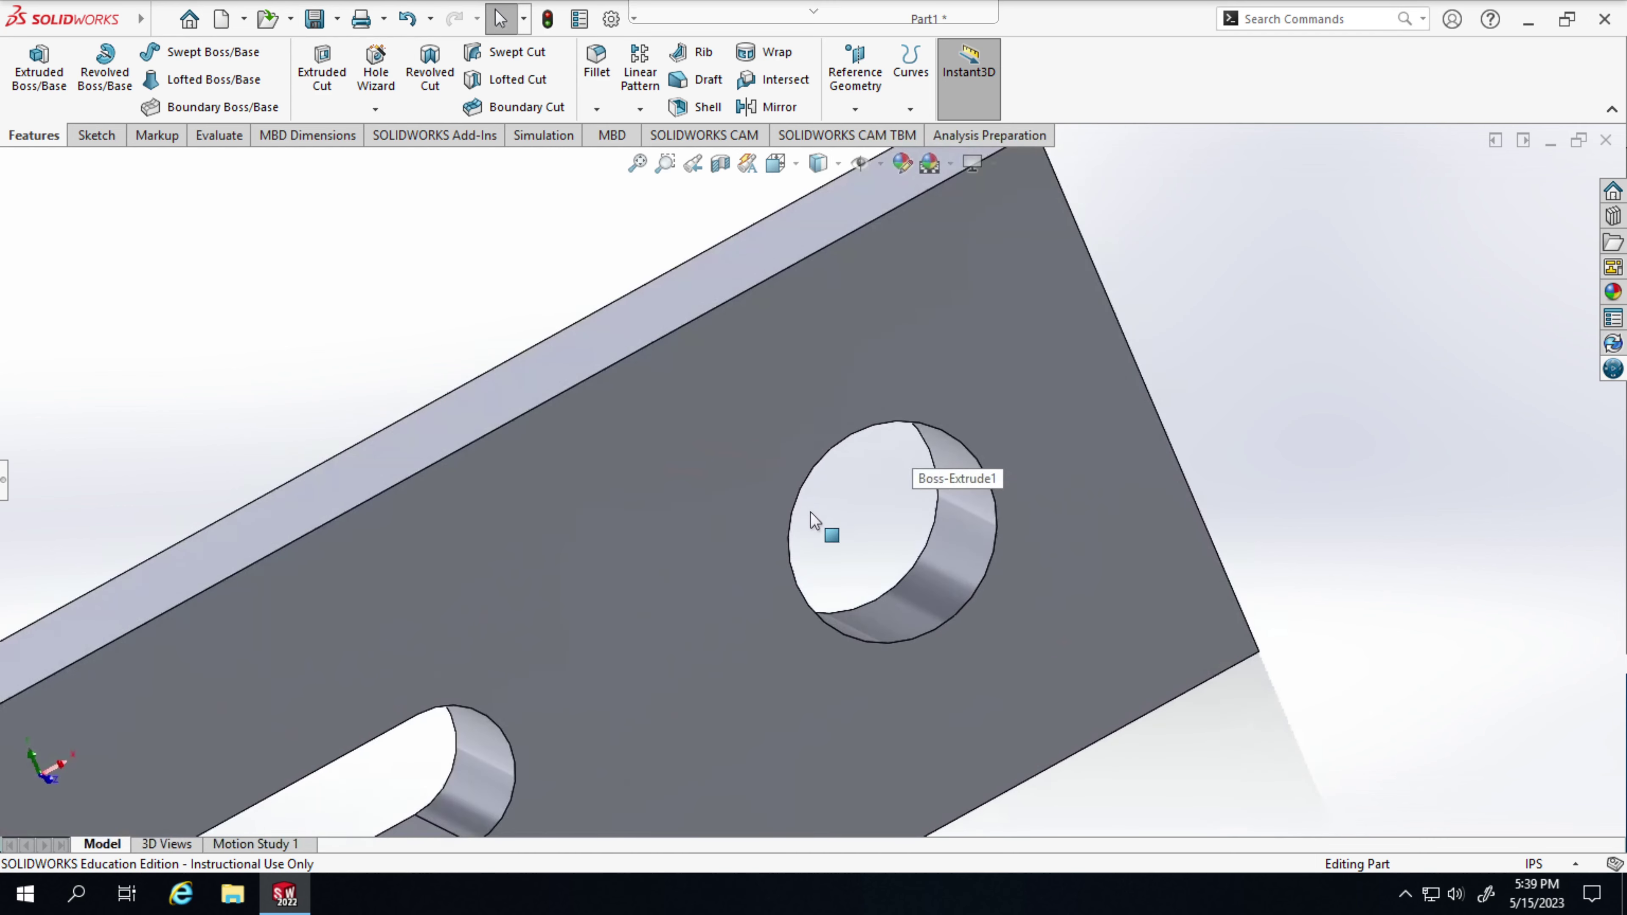
scroll(794, 532, "down", 2)
scroll(741, 553, "up", 12)
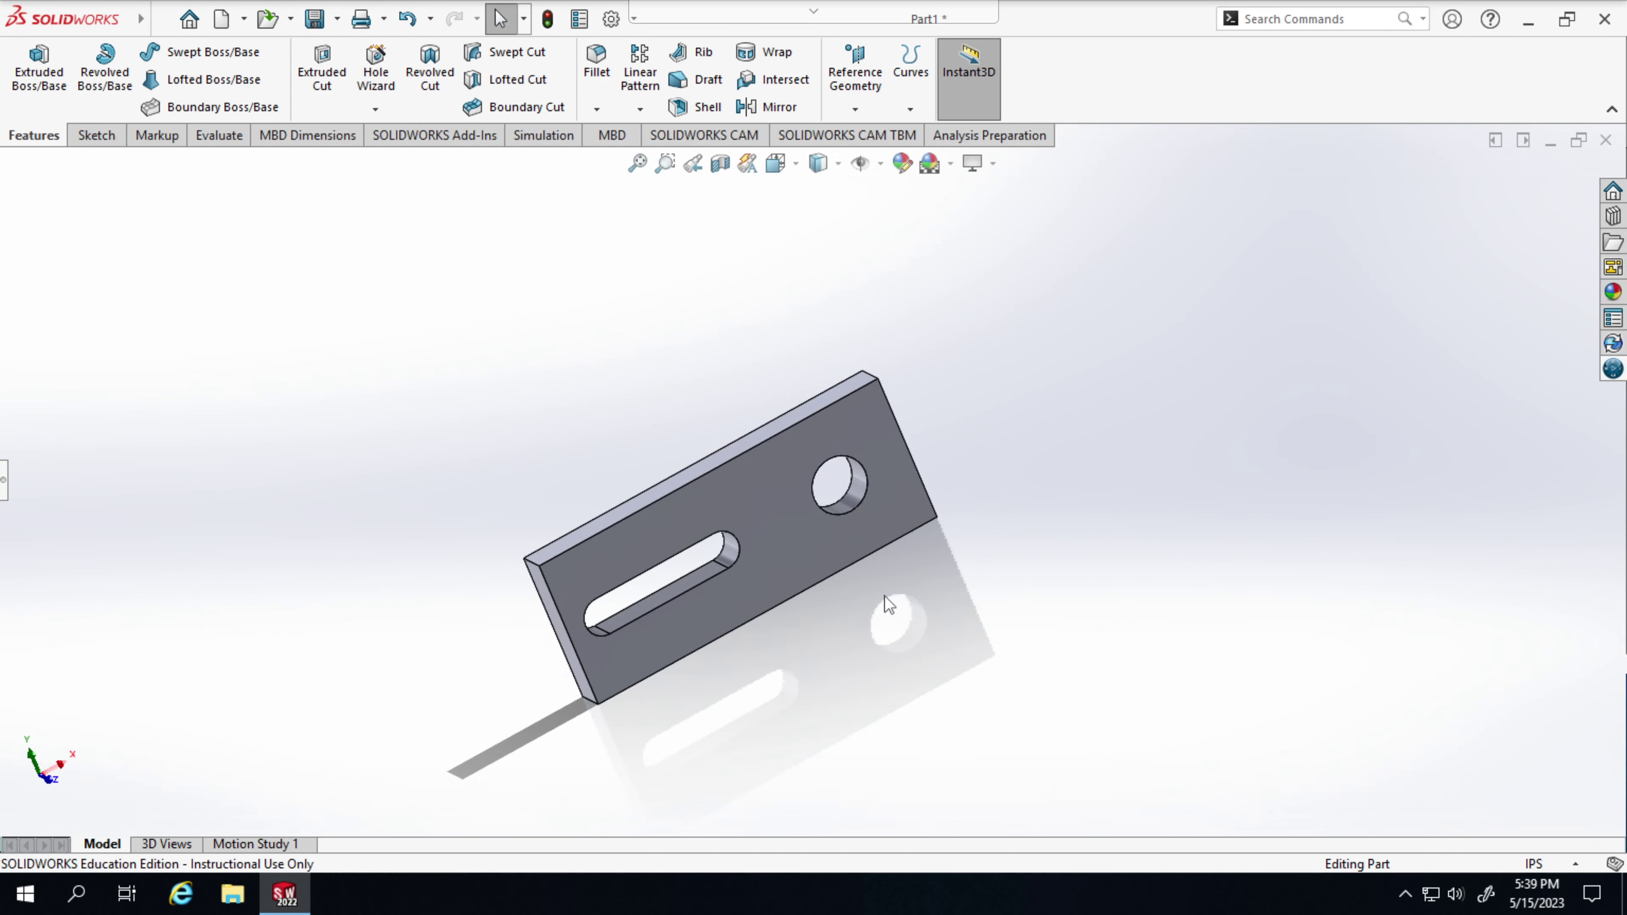
middle_click_drag(888, 604, 933, 556, "ctrl")
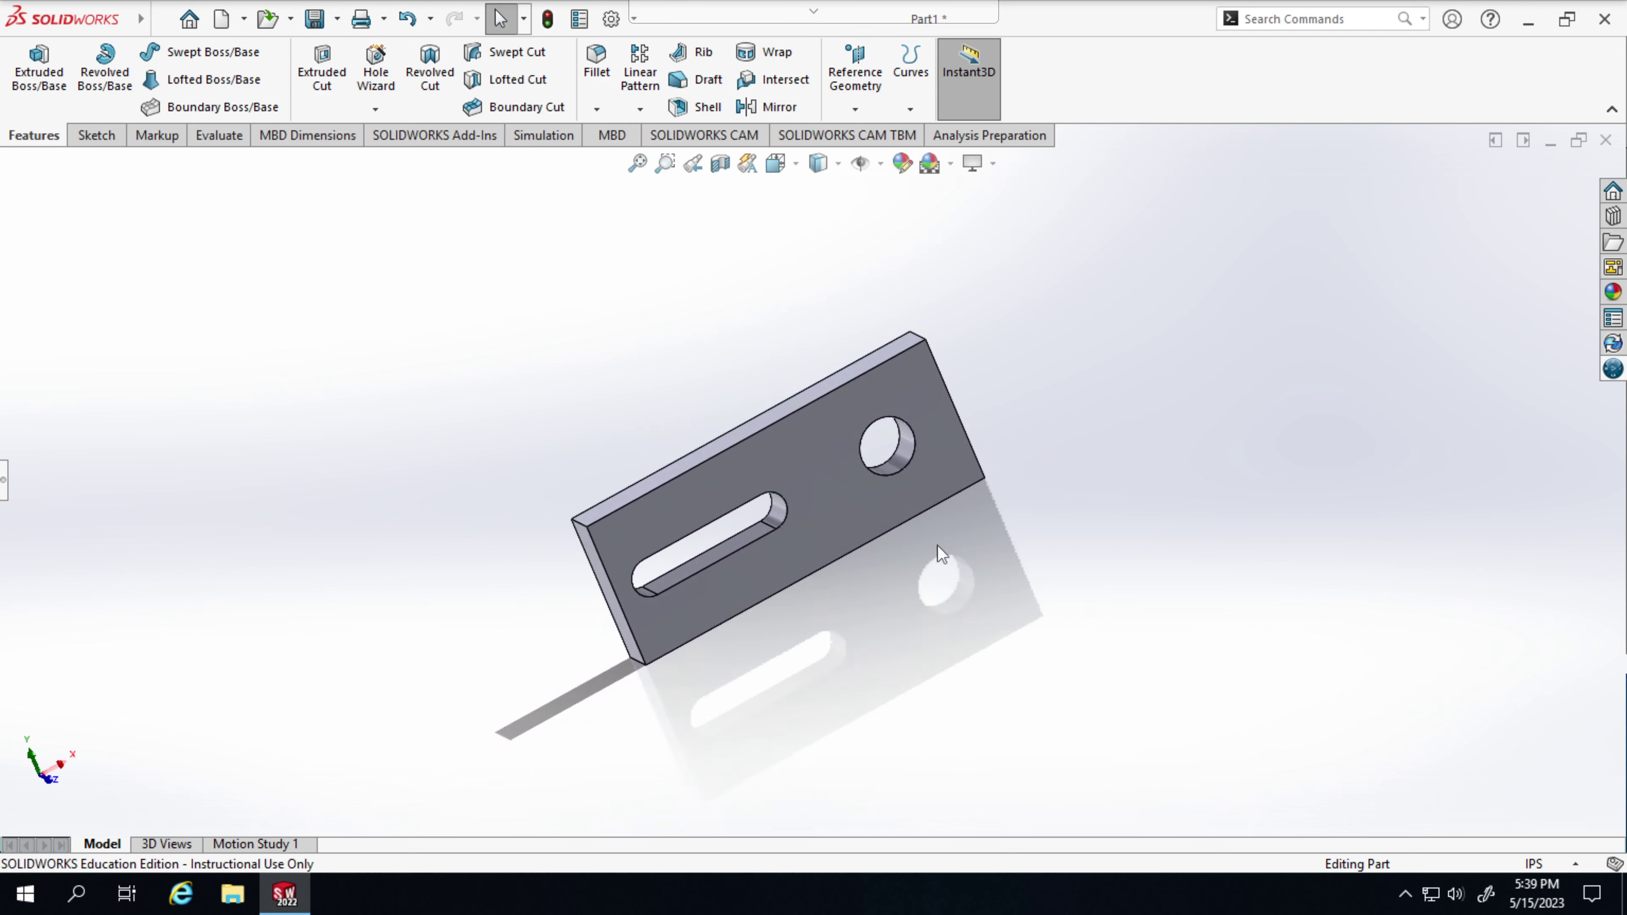
scroll(932, 549, "down", 2)
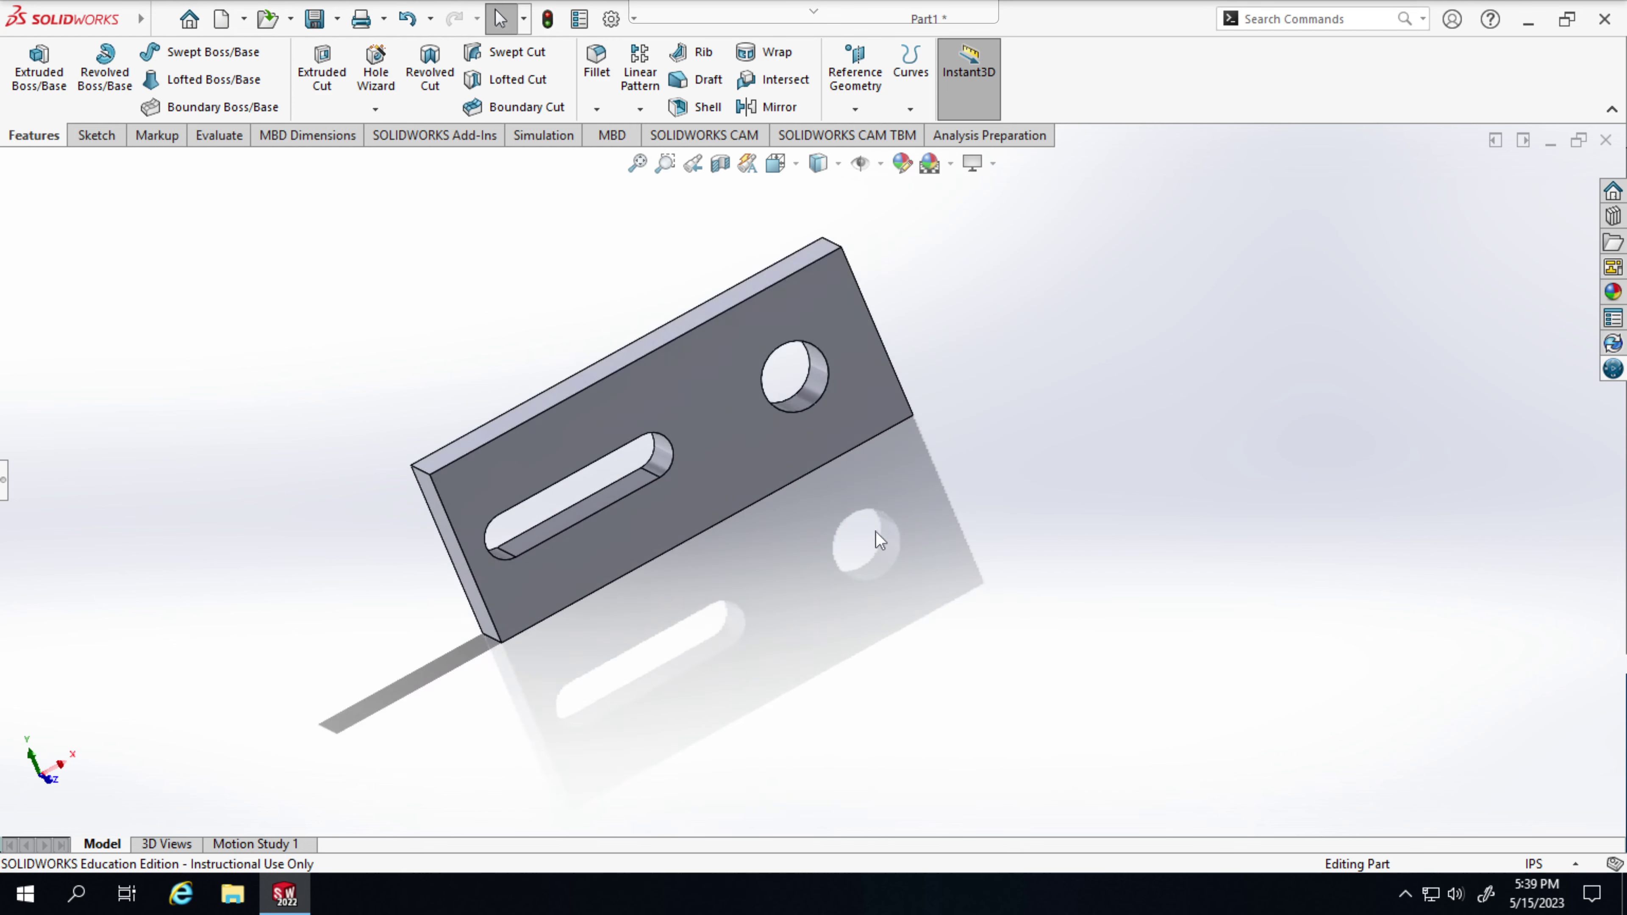
middle_click_drag(855, 518, 935, 590)
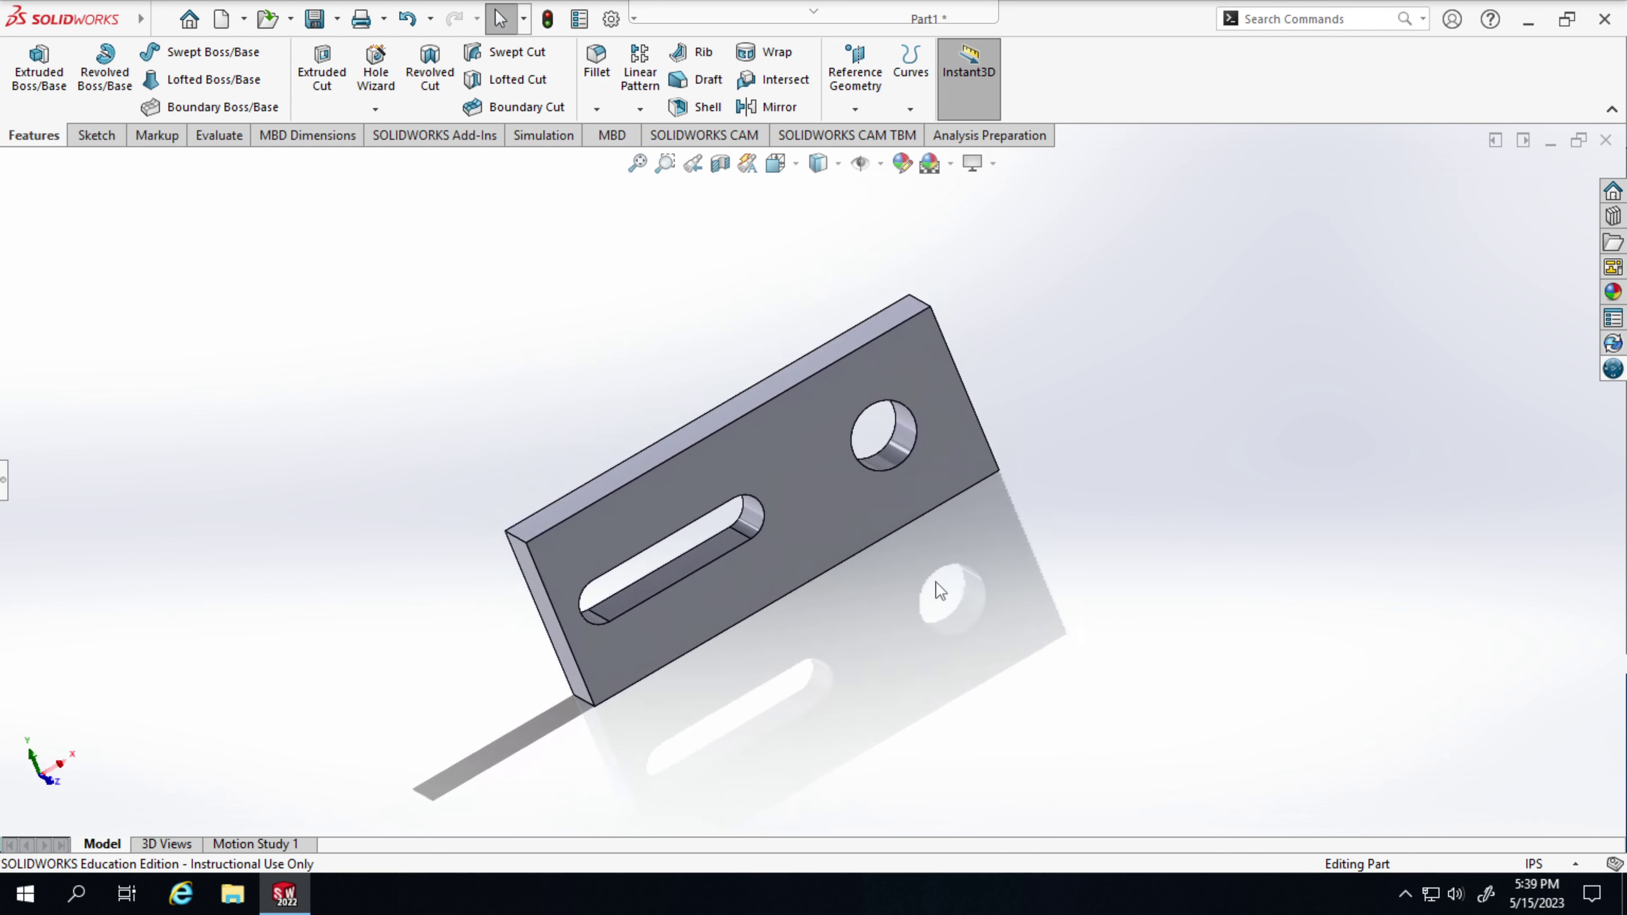